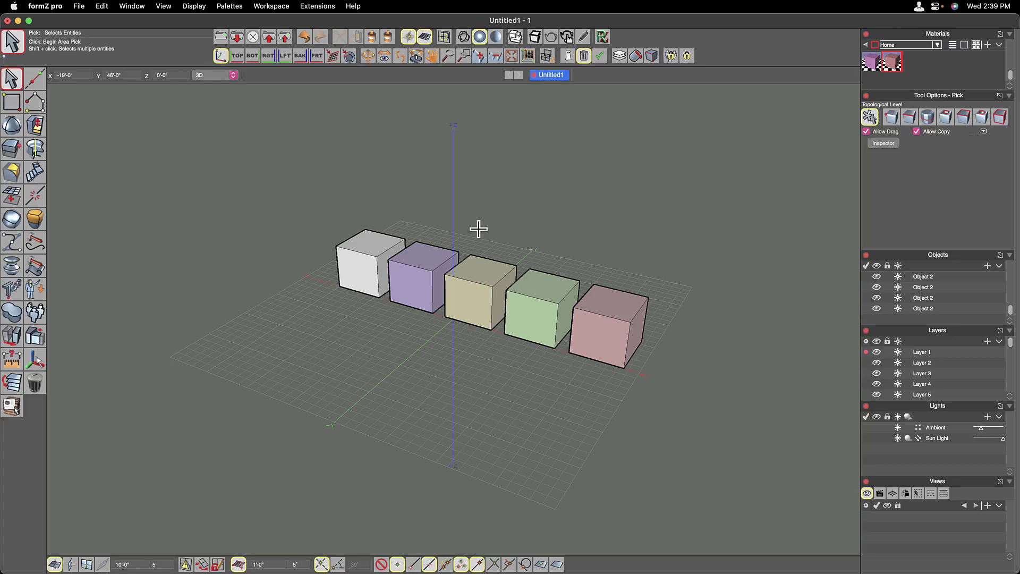
Open the File menu in the menu bar.
left_click(79, 7)
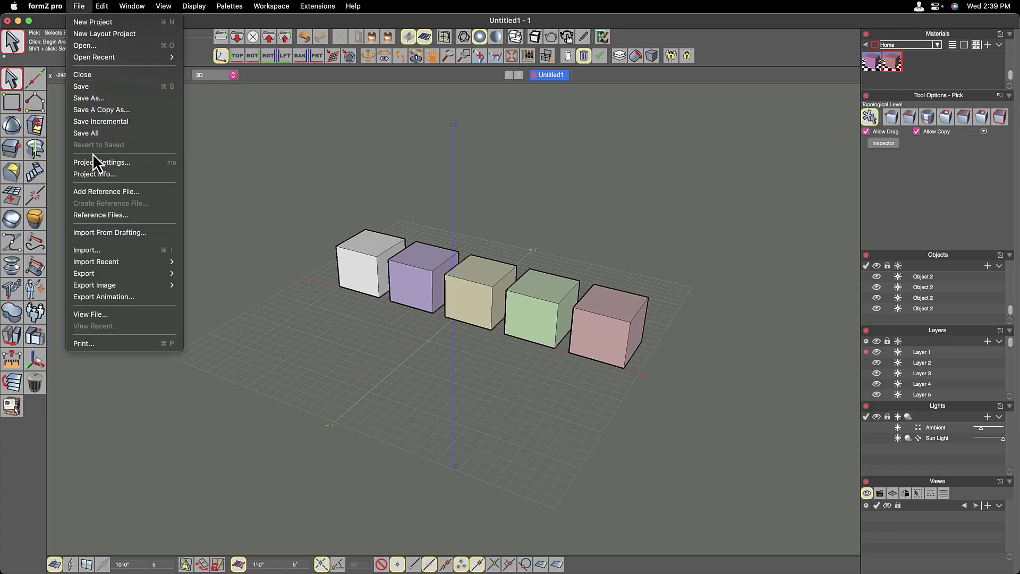
Open Project Settings and try the Miniature (Watch) data scale, then return to Medium (Building).
left_click(106, 164)
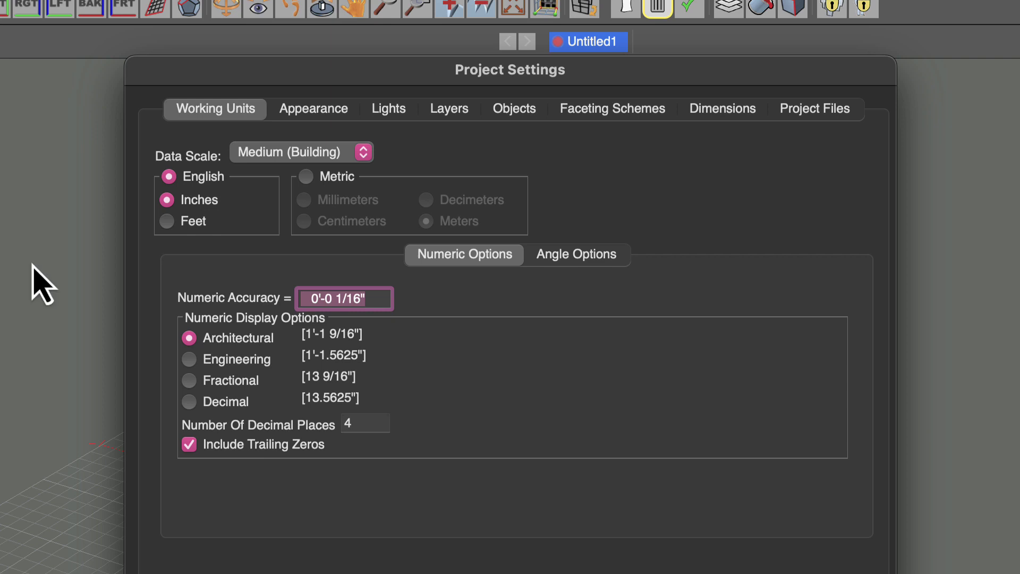
left_click(355, 155)
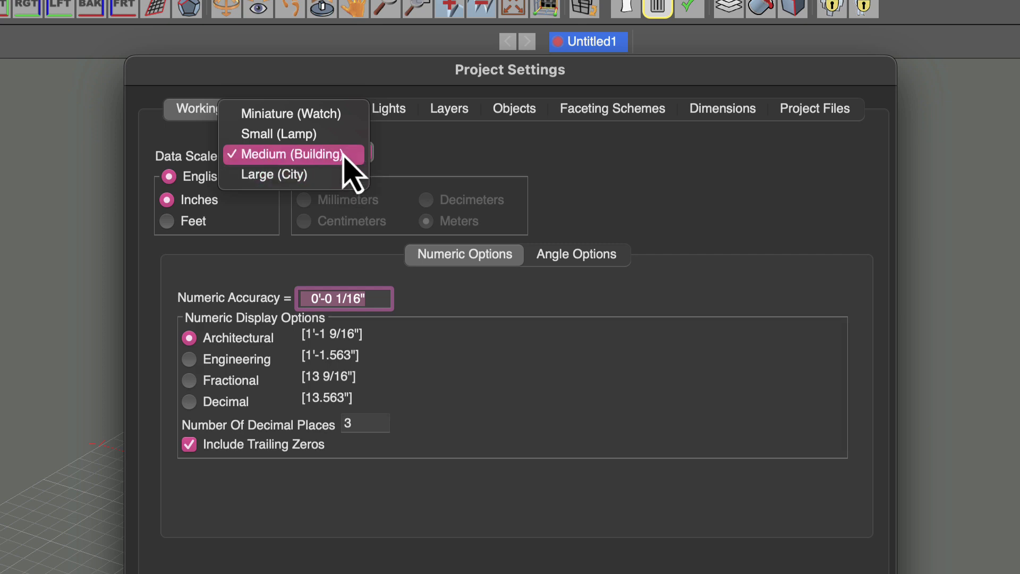
left_click(343, 120)
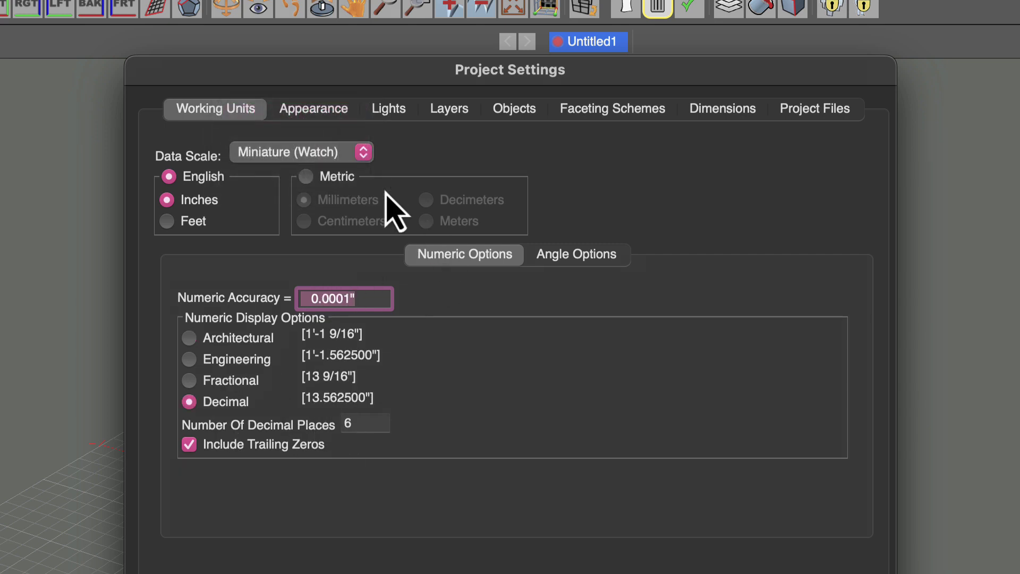
left_click(319, 152)
left_click(313, 184)
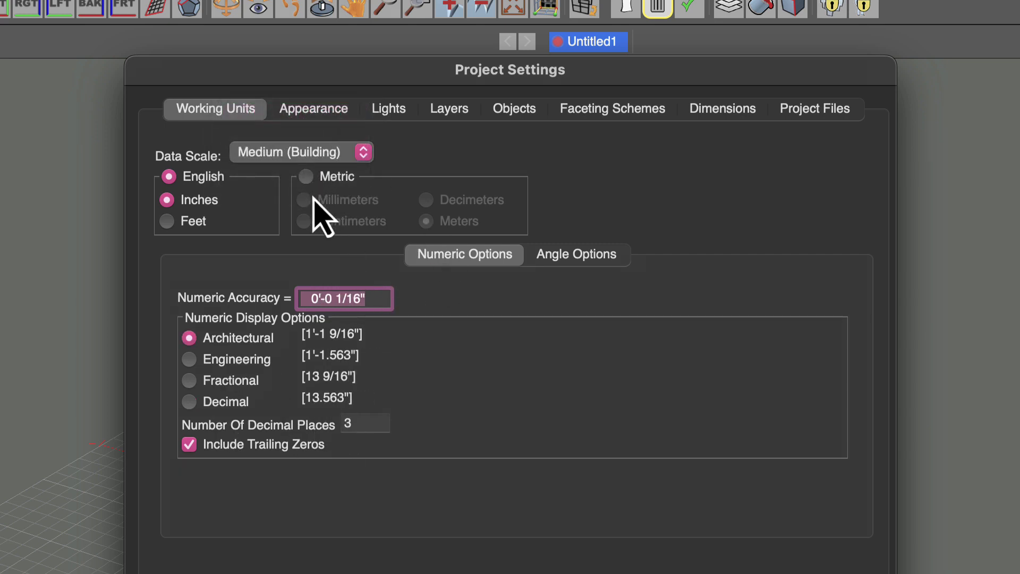
Try feet and metric centimeters, then restore English inches at Medium (Building) scale.
left_click(167, 222)
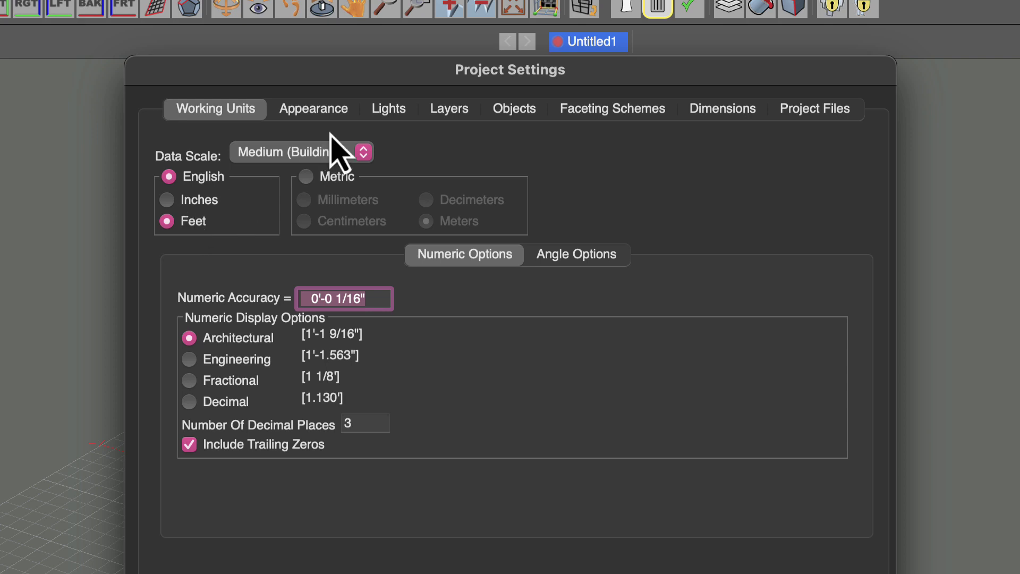
left_click(307, 177)
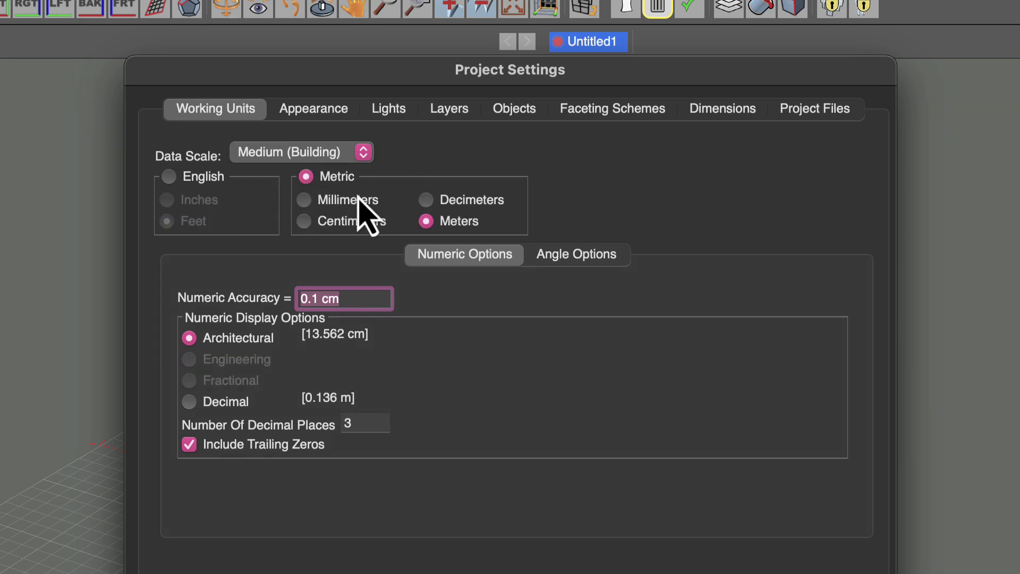
left_click(348, 225)
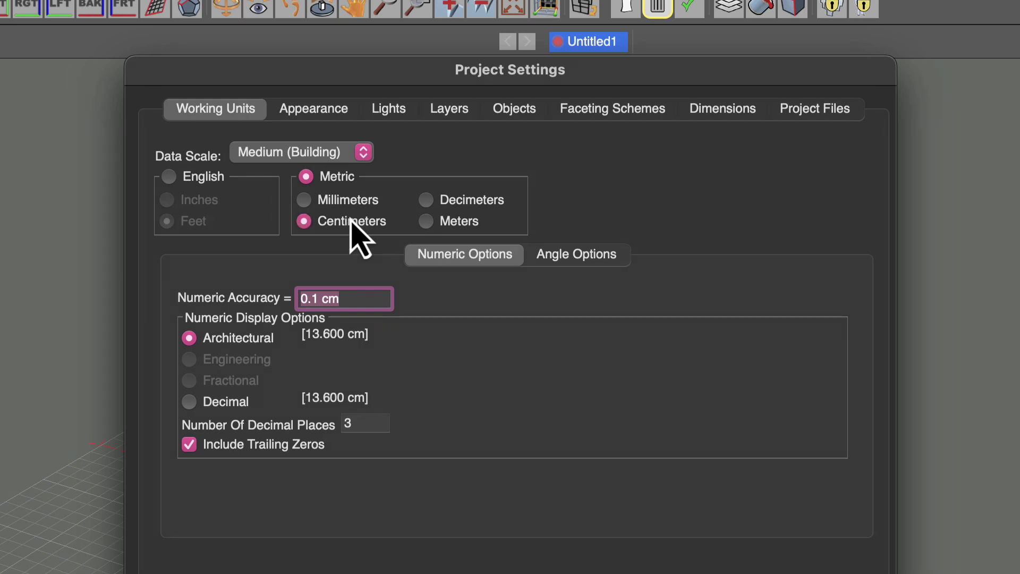
left_click(296, 158)
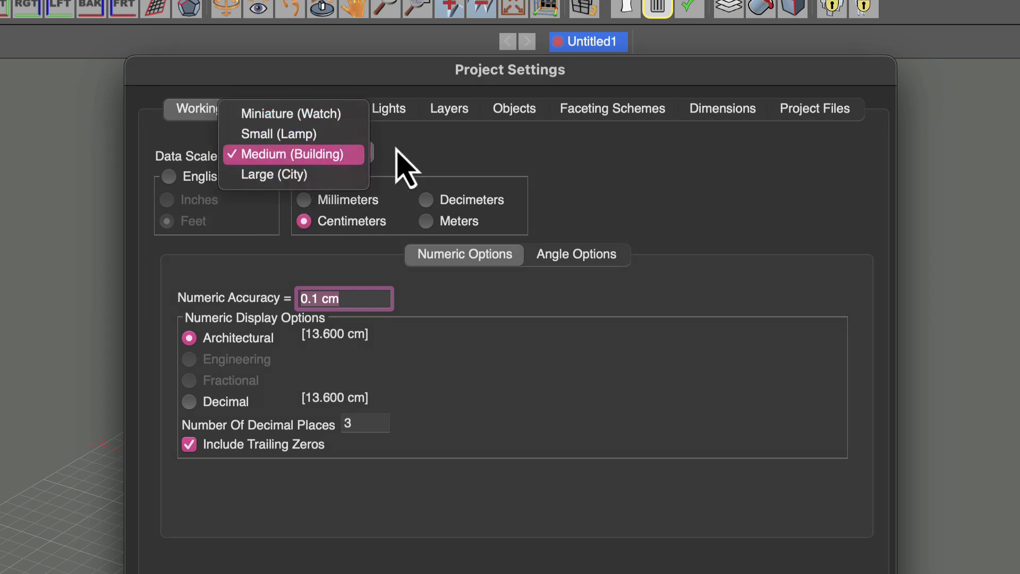
left_click(436, 154)
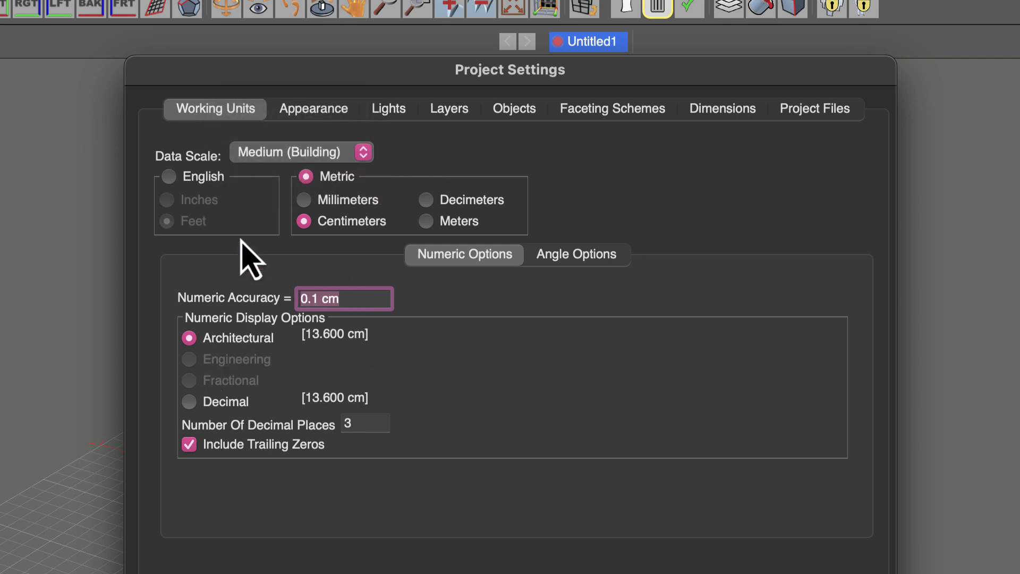
left_click(170, 179)
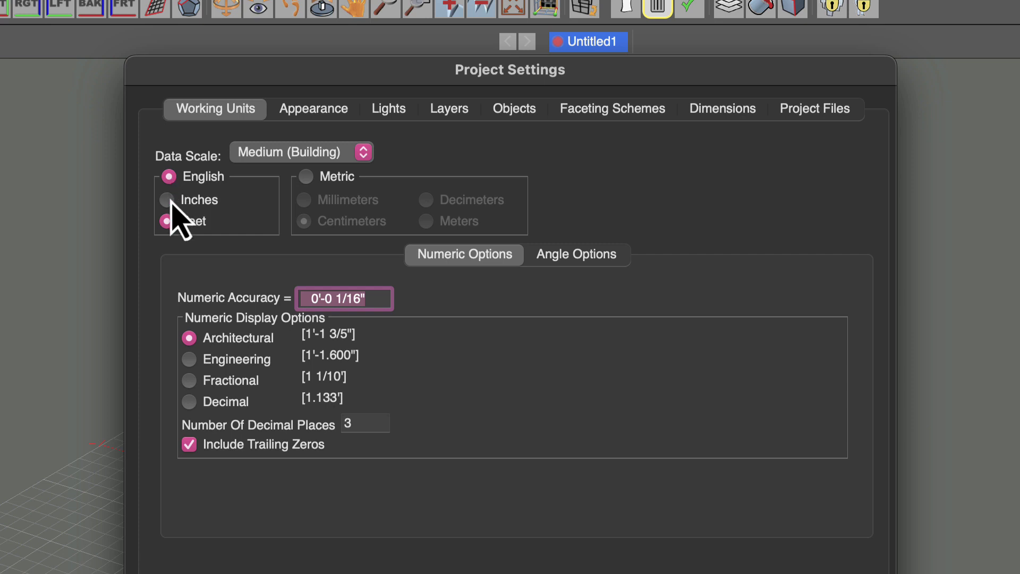
left_click(167, 200)
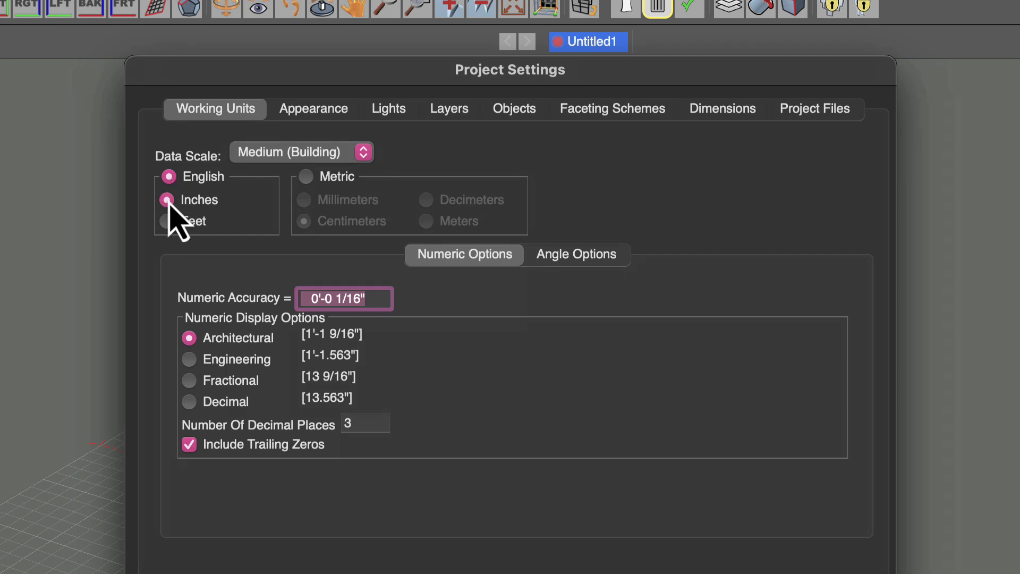
Set numeric accuracy to 0'-0 1/32" and view the angle options at 0.01° decimal degrees.
left_click(361, 298)
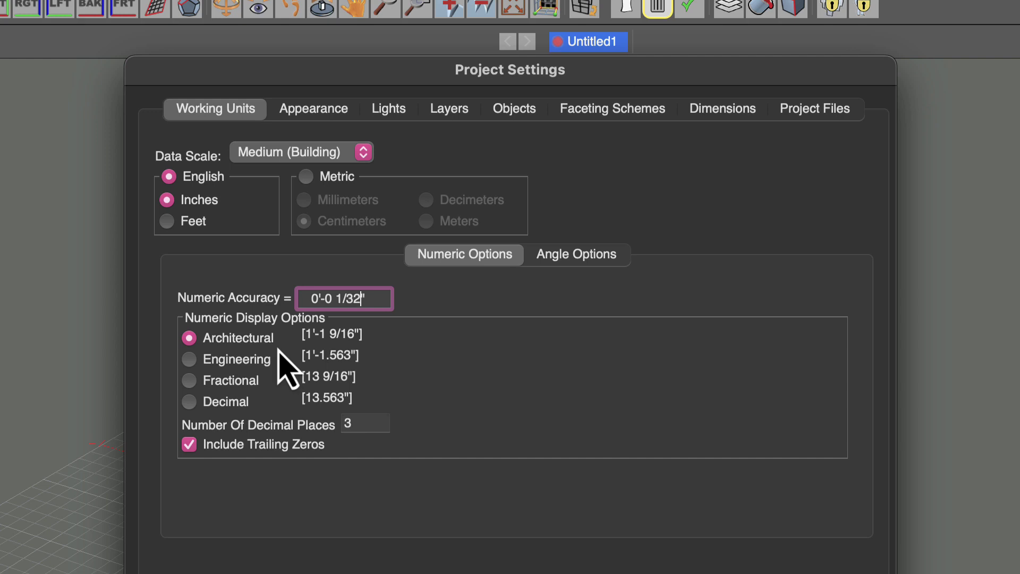
key("Return")
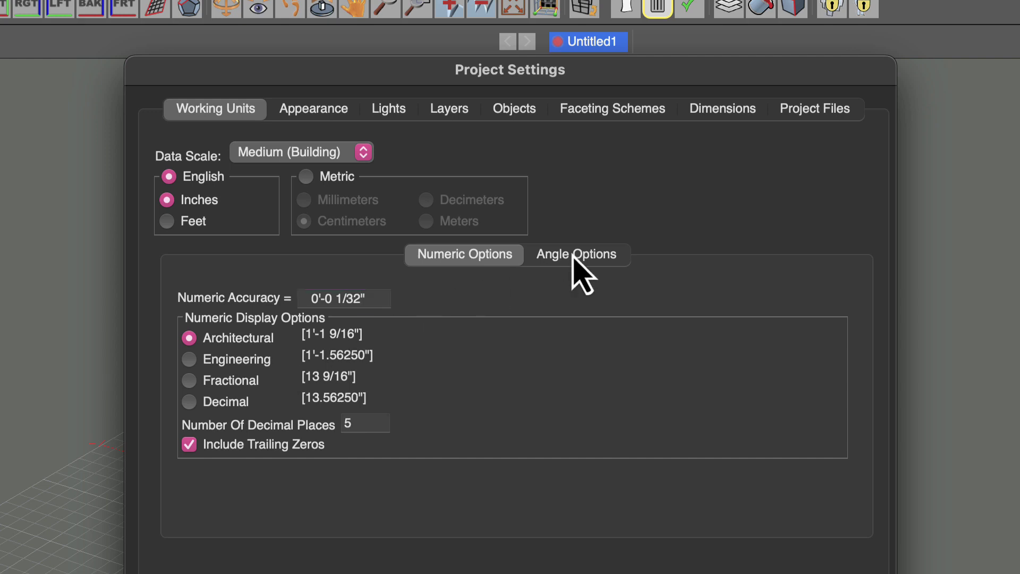
left_click(581, 272)
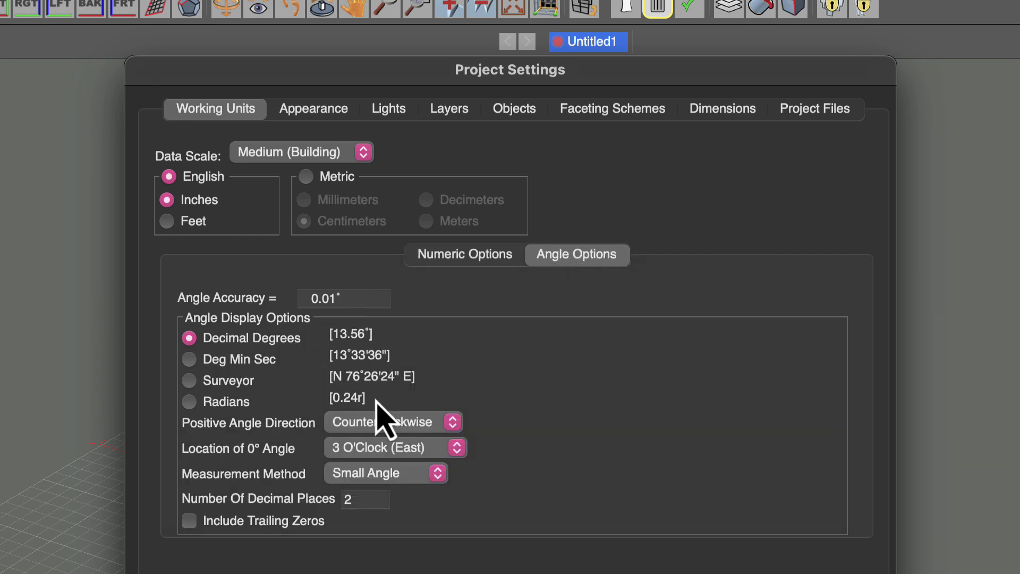
Preview the Default, Default (v7/v8), formZ Classic, Black Background and Blue Background appearance styles.
left_click(314, 113)
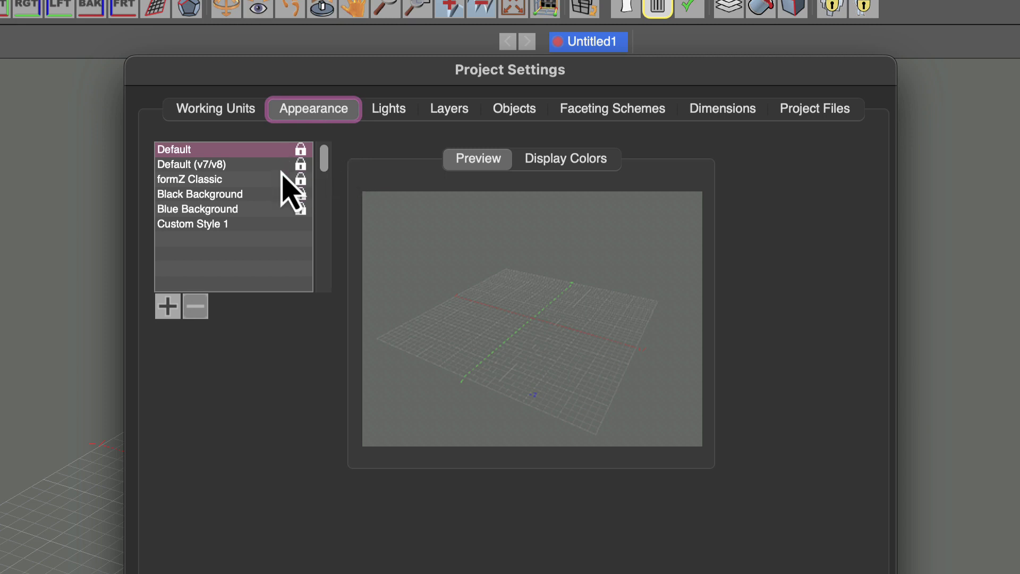
left_click(211, 225)
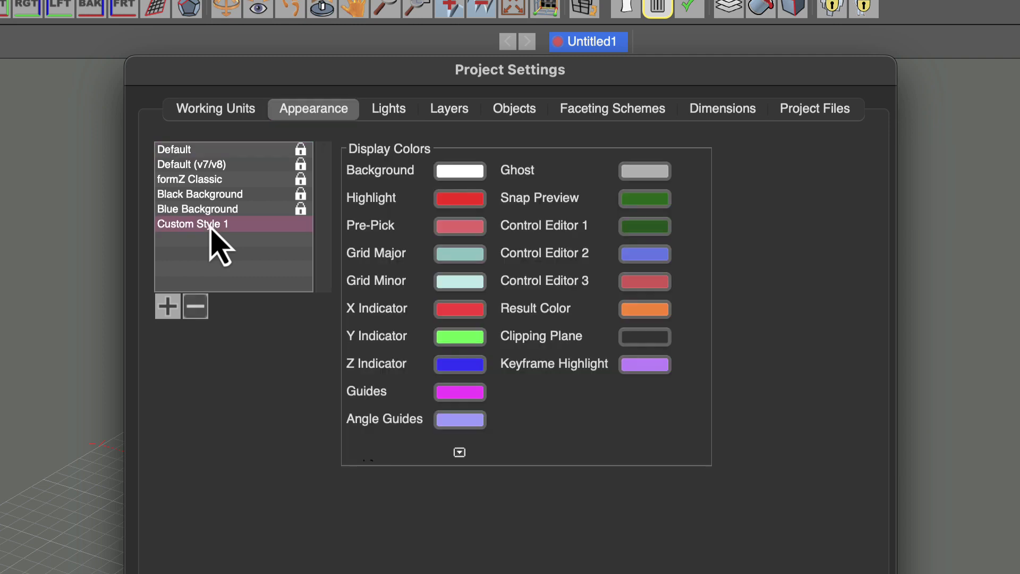
left_click(210, 151)
left_click(208, 169)
left_click(210, 181)
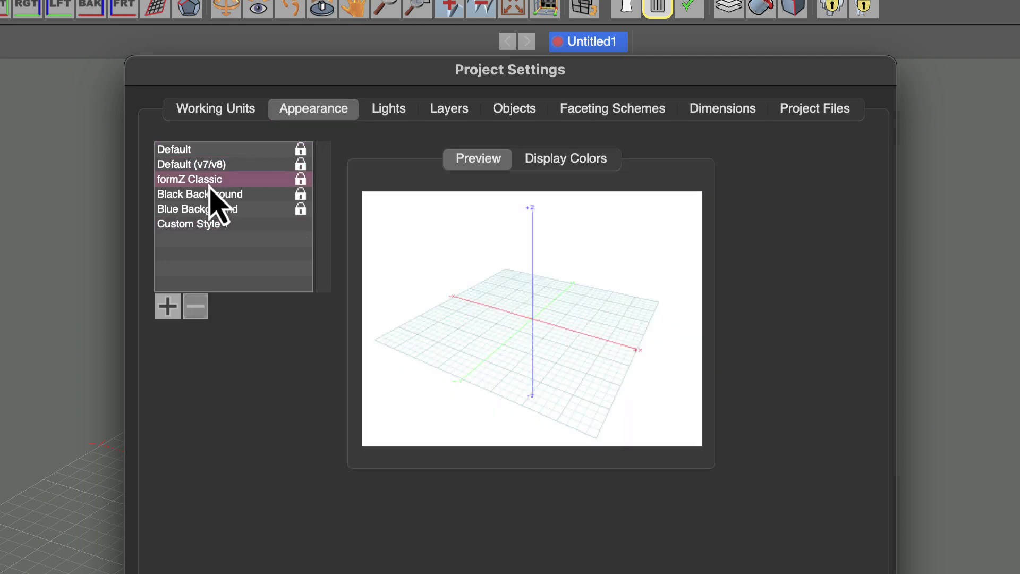
left_click(212, 196)
left_click(211, 210)
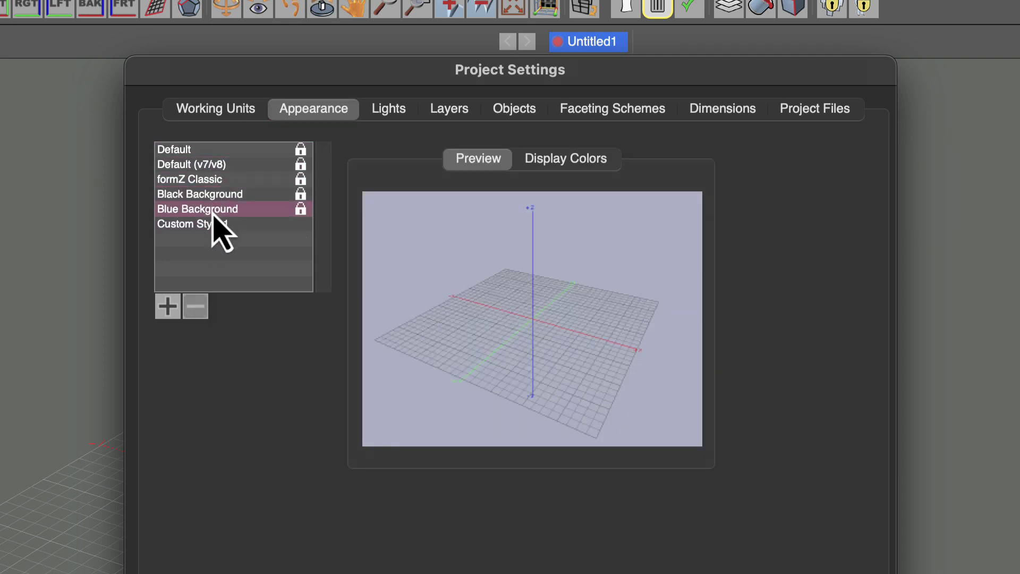
Copy the Default style's colours into Custom Style 1, then select the Default style.
left_click(211, 225)
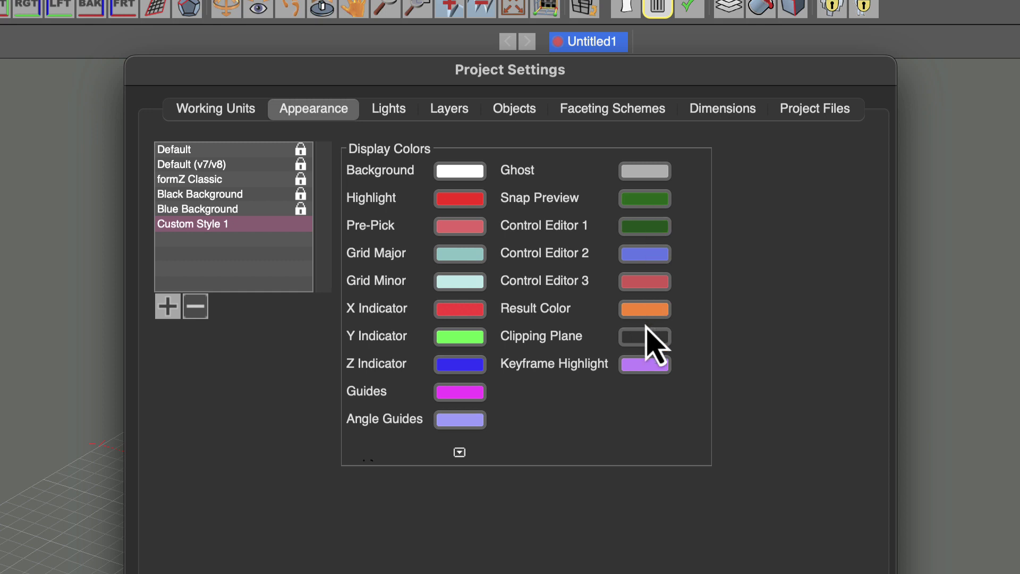
left_click(459, 452)
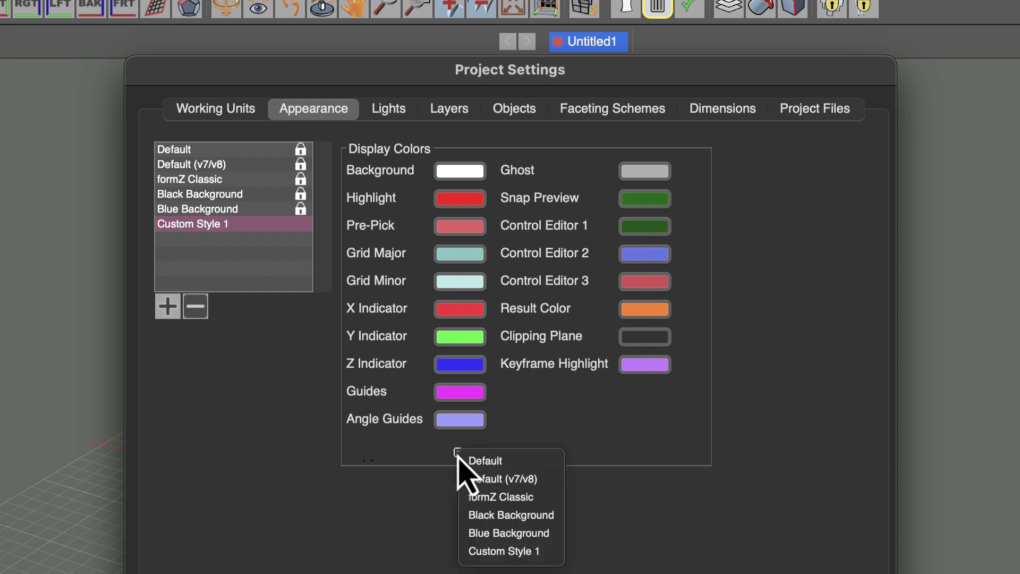
left_click(473, 462)
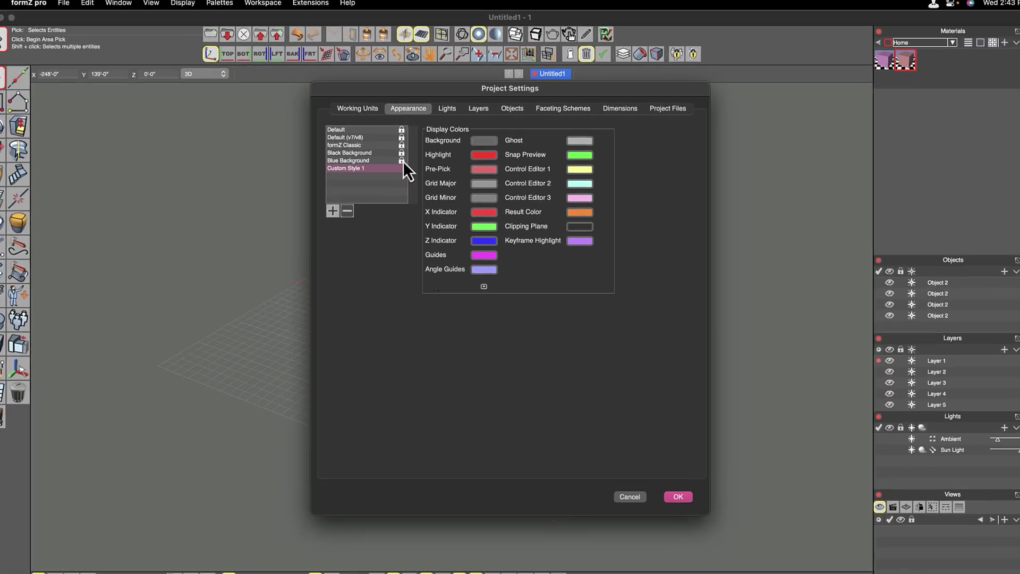
left_click(338, 114)
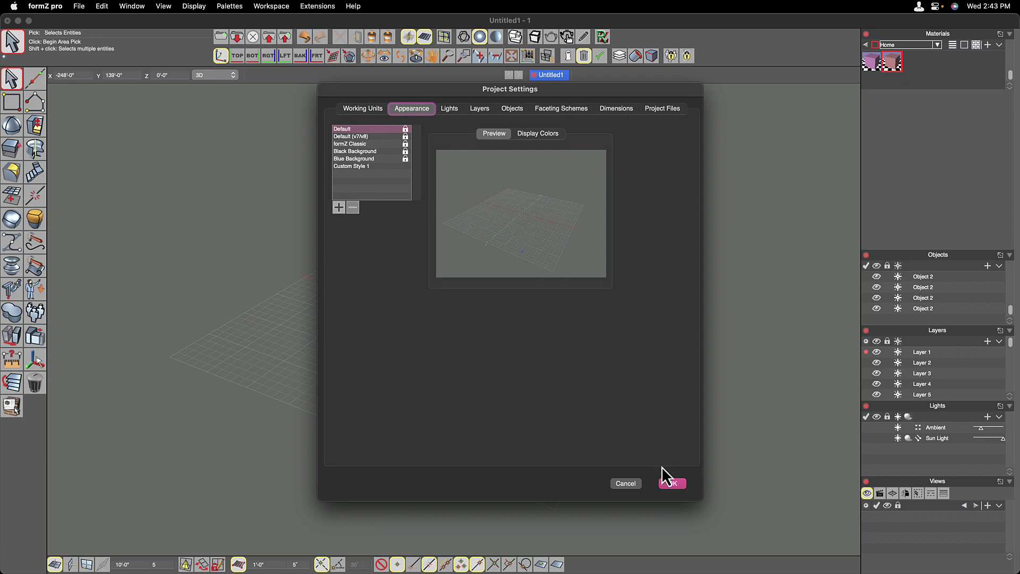
Accept Project Settings with OK and turn off the system Dark Mode in Control Center.
left_click(671, 483)
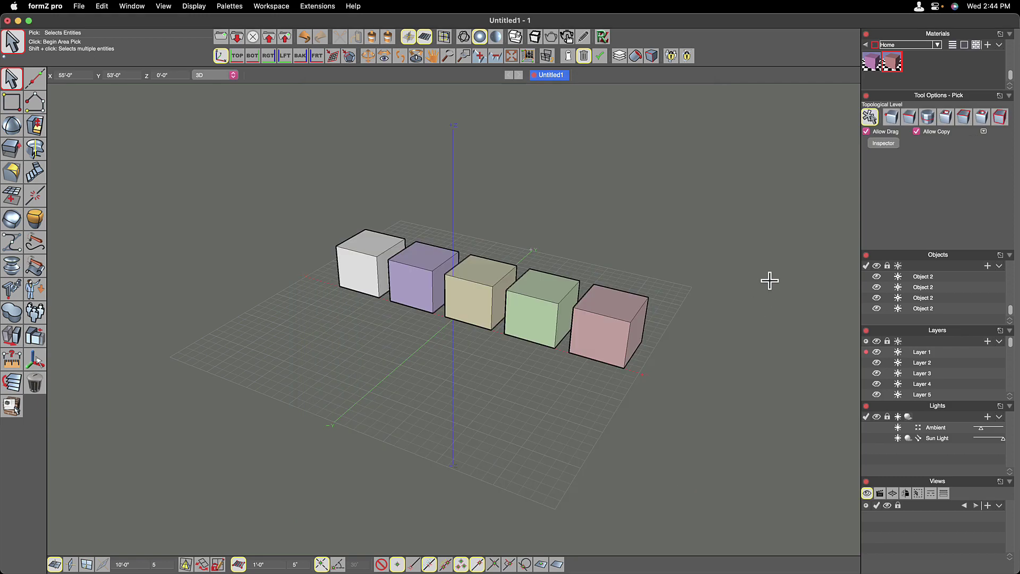
left_click(937, 6)
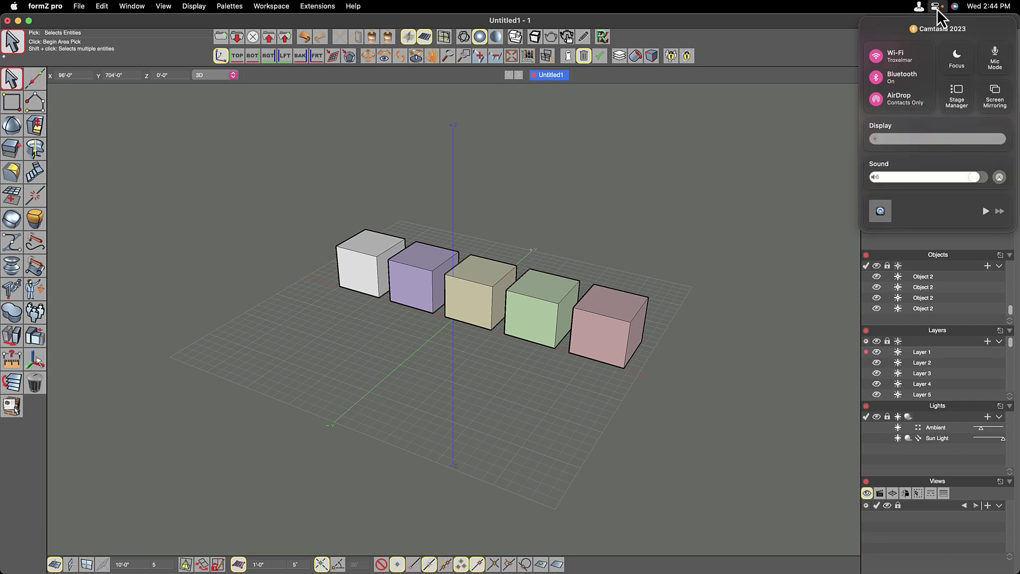
left_click(1001, 130)
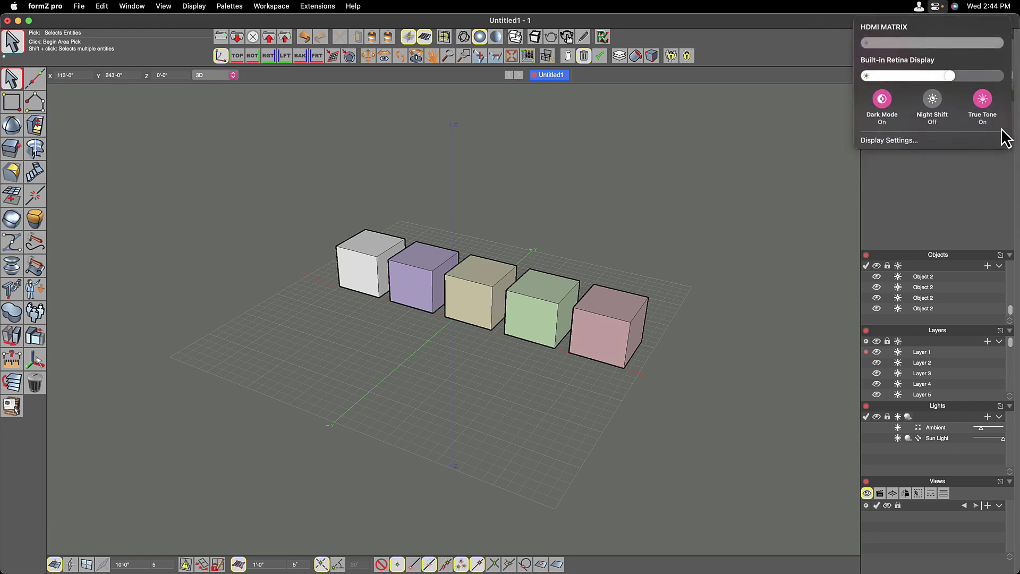
left_click(883, 104)
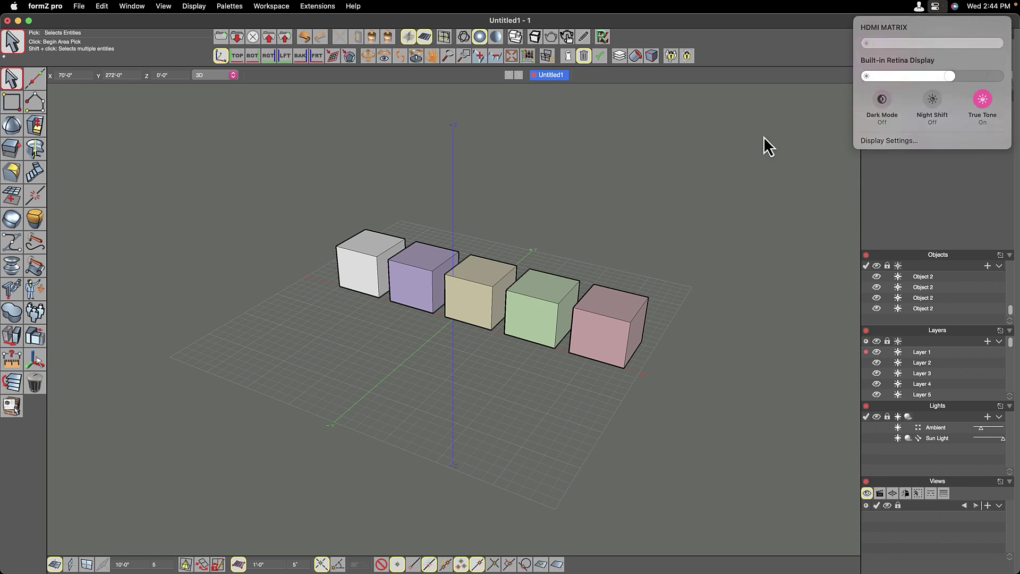
left_click(681, 180)
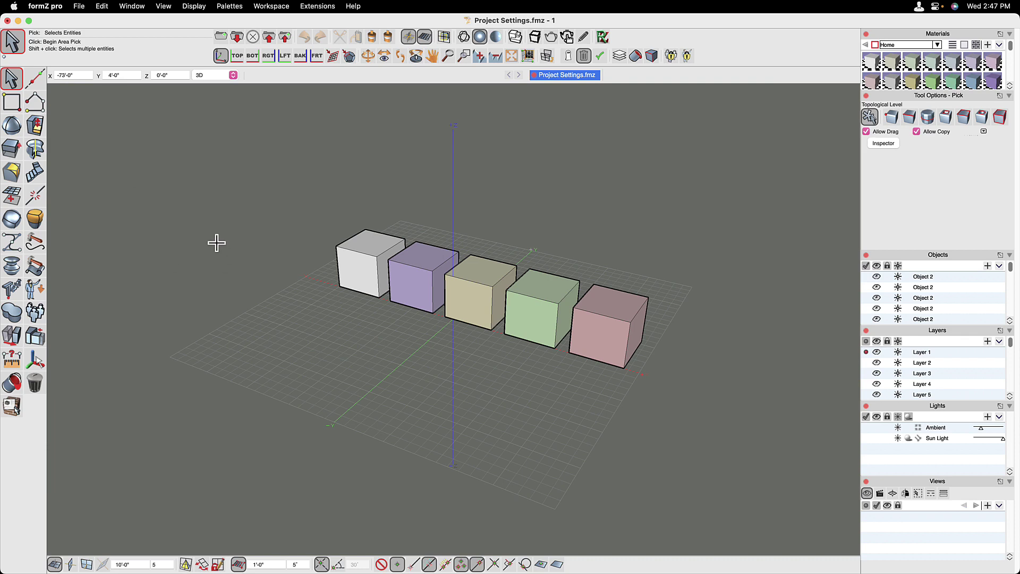
Set the project appearance style to formZ Classic in Project Settings and apply it.
left_click(80, 7)
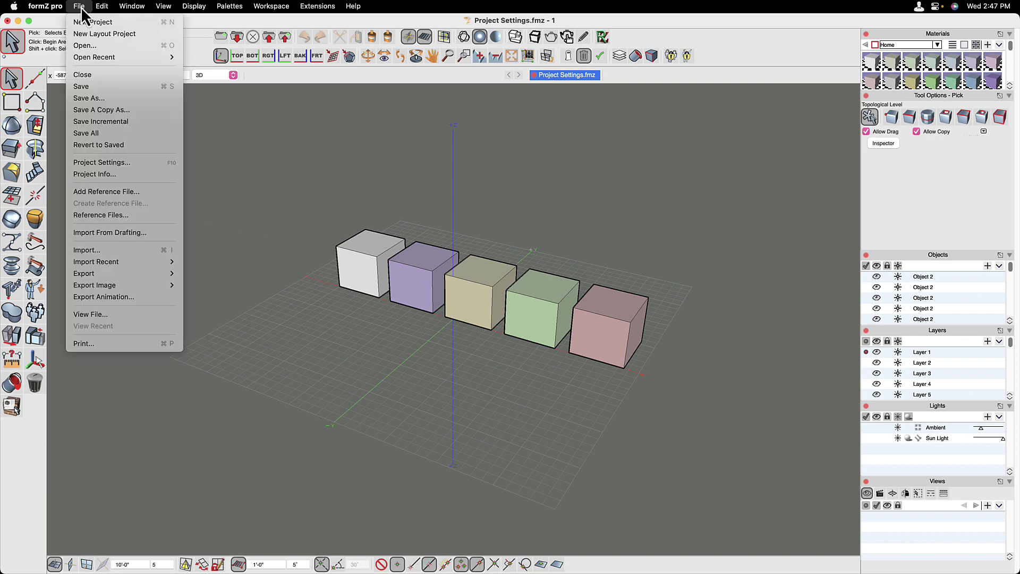
left_click(127, 162)
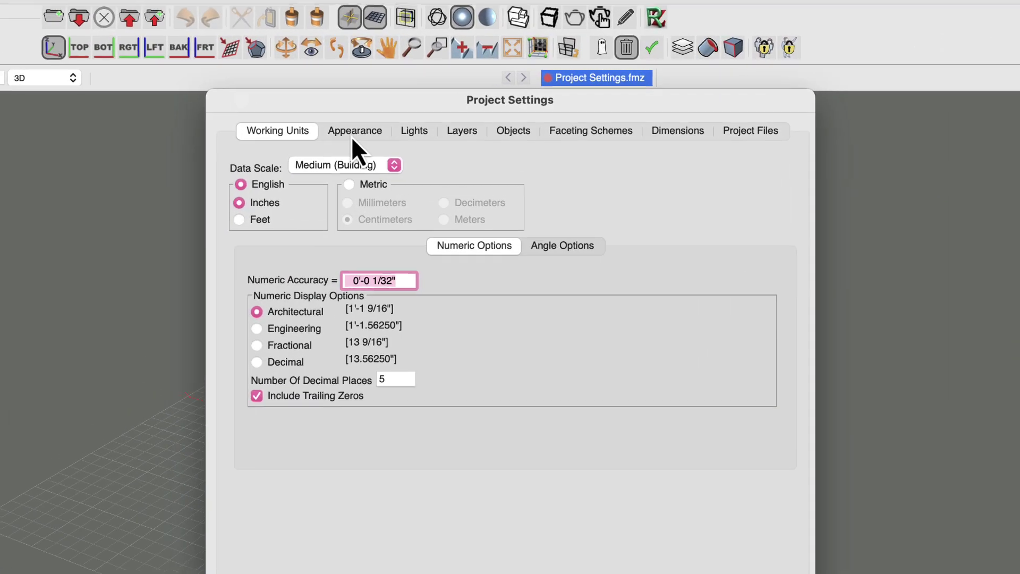
left_click(411, 108)
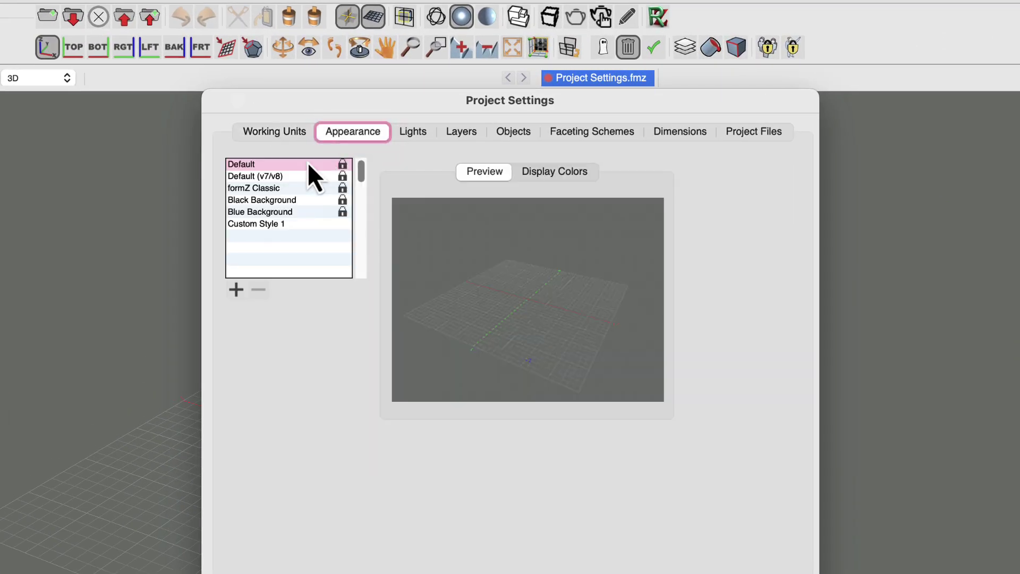
left_click(272, 189)
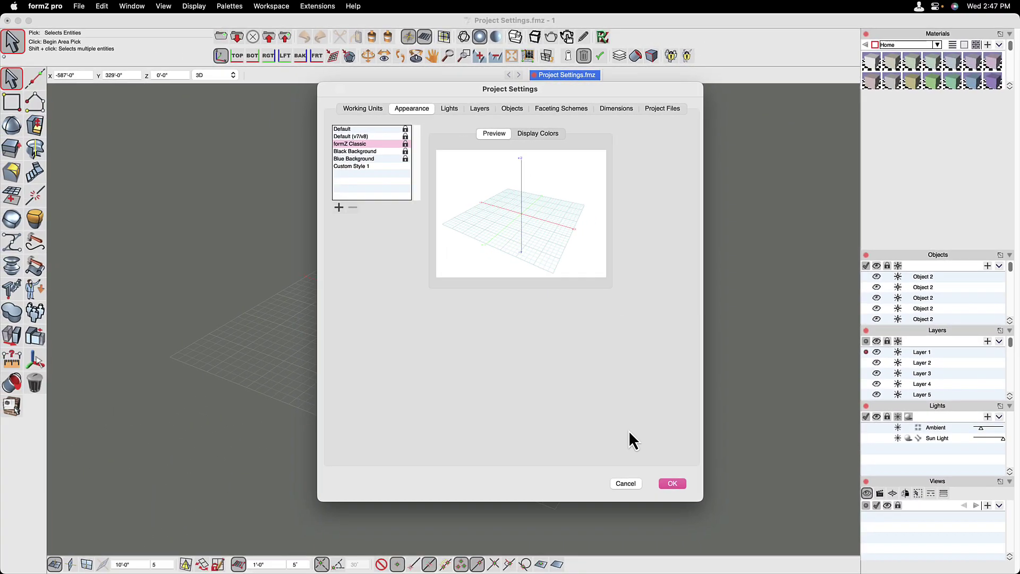
left_click(672, 483)
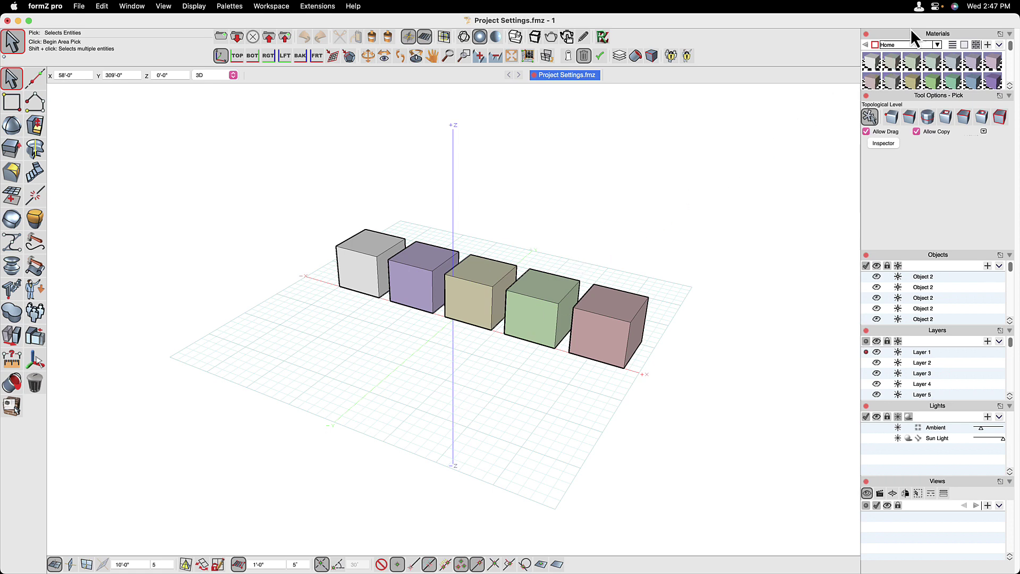
Turn the system Dark Mode back on in Control Center.
left_click(936, 6)
left_click(1004, 125)
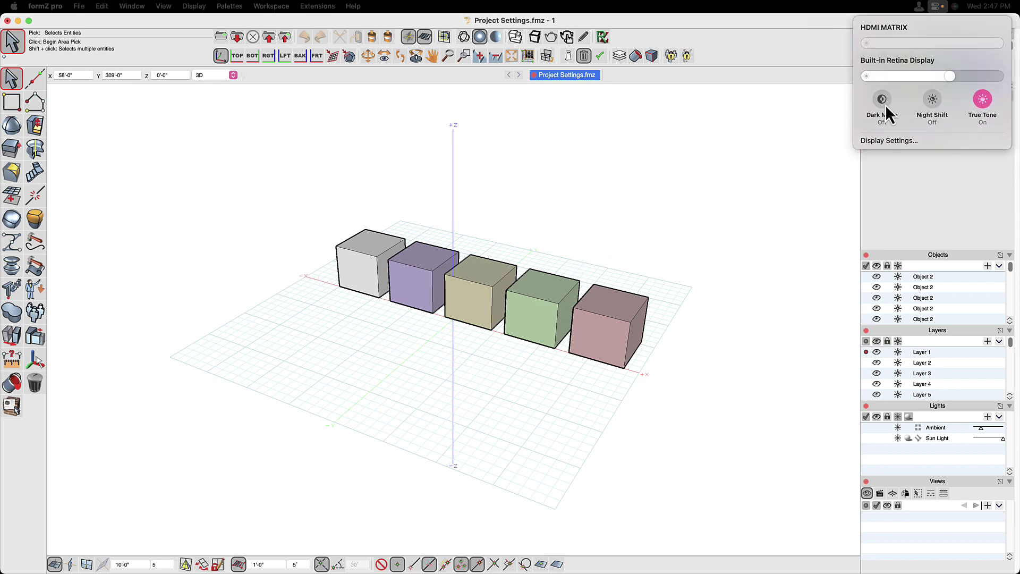
left_click(883, 102)
left_click(586, 202)
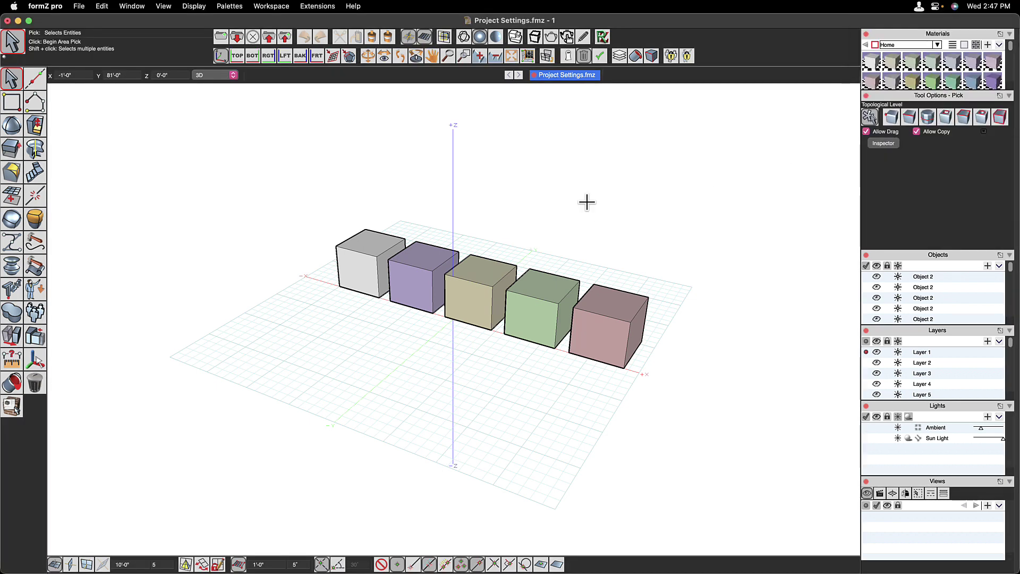
Quit formZ without saving changes, then reopen Project Settings from the File menu.
key("super+q")
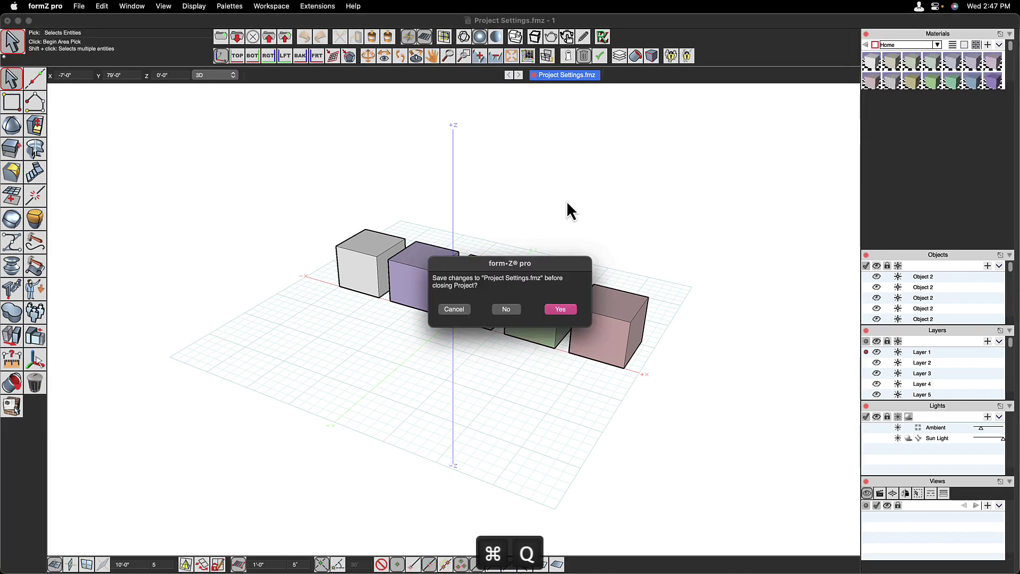
left_click(514, 310)
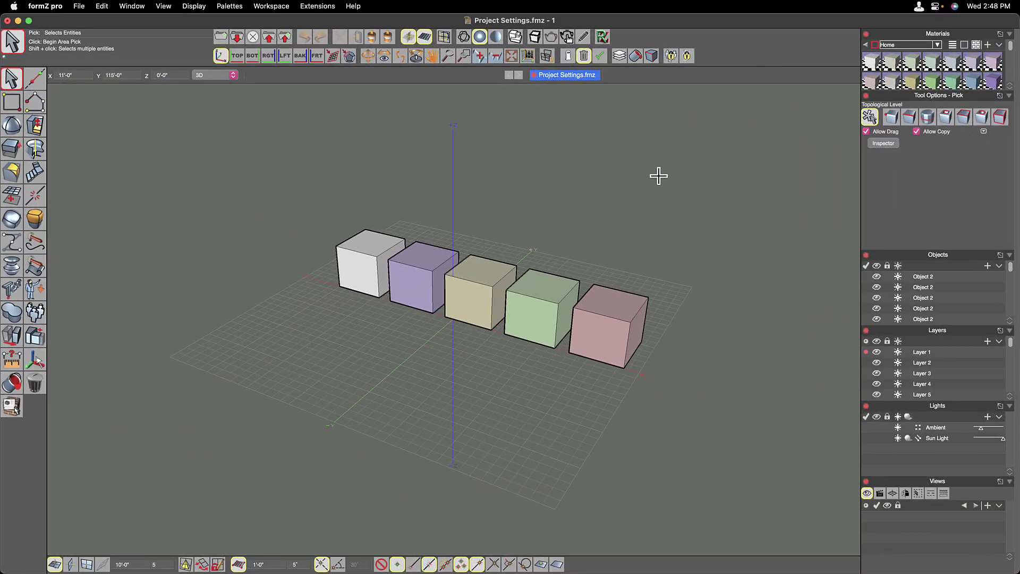
left_click(80, 6)
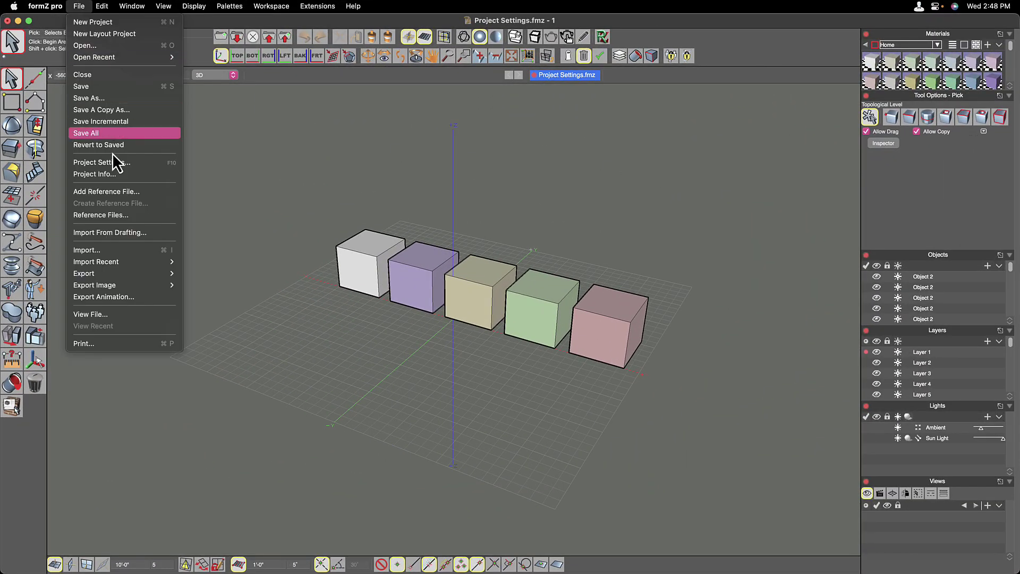
left_click(115, 164)
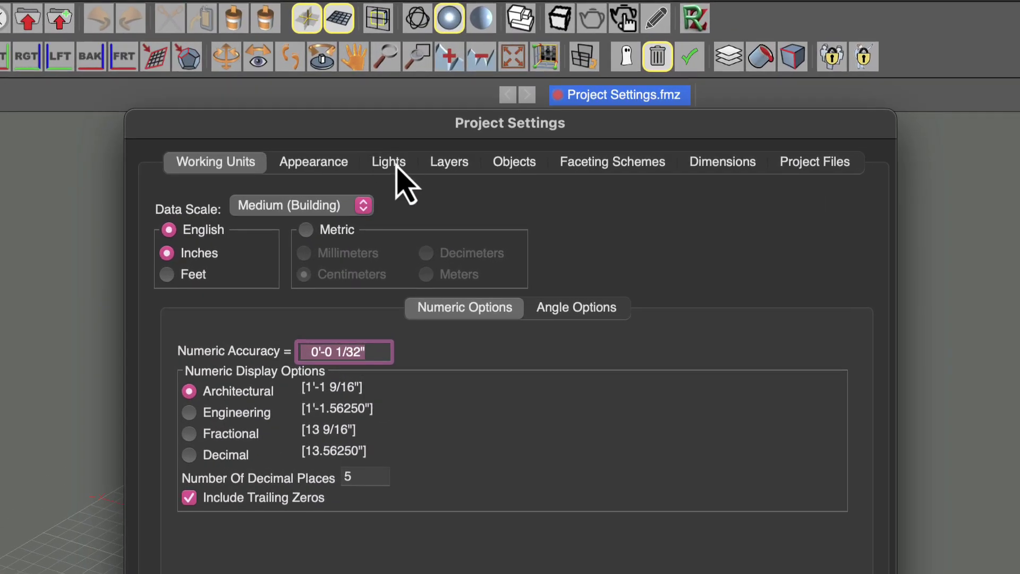
Look through the Lights, Layers and Objects tabs of Project Settings.
left_click(396, 169)
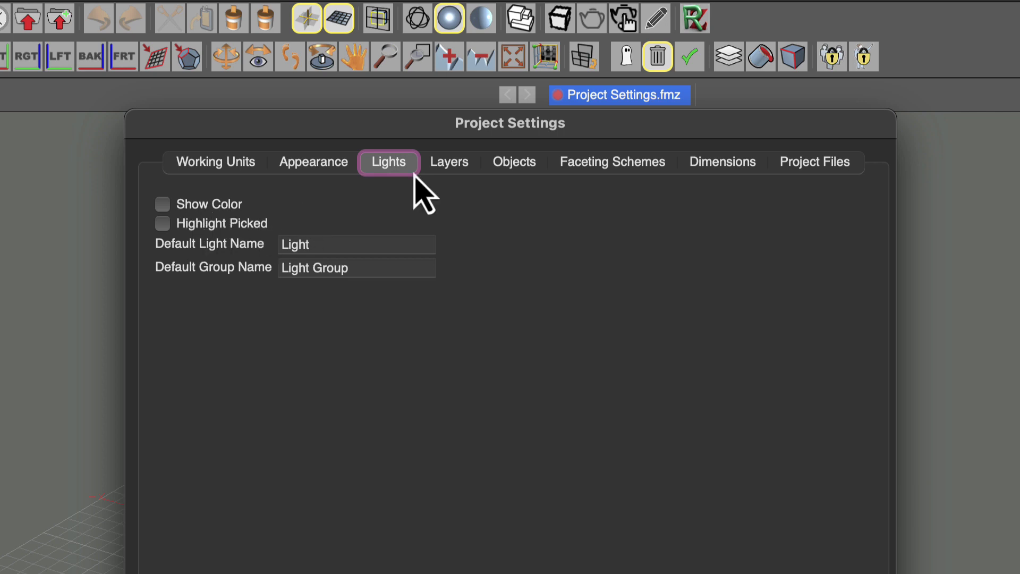
left_click(455, 162)
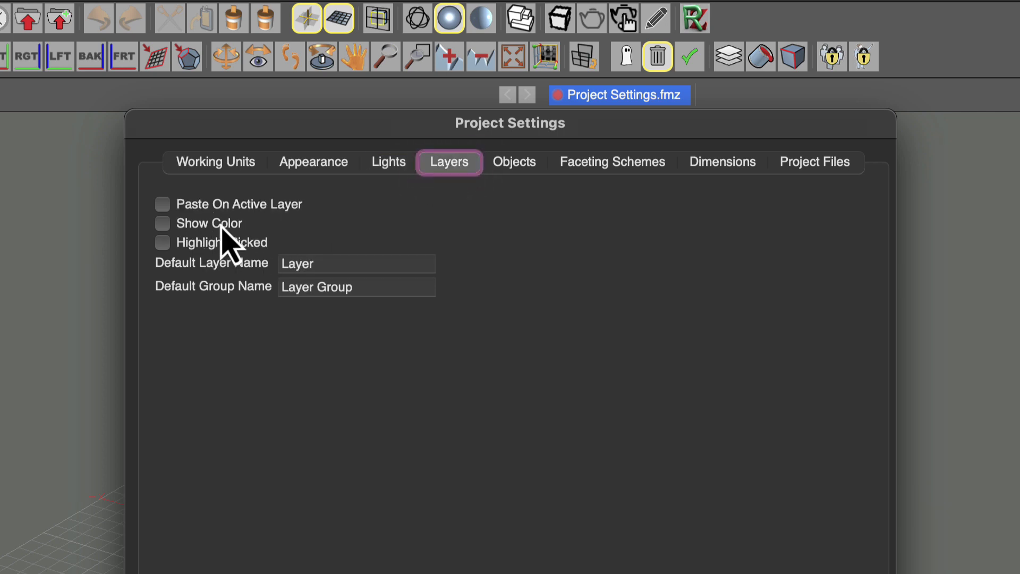
left_click(502, 169)
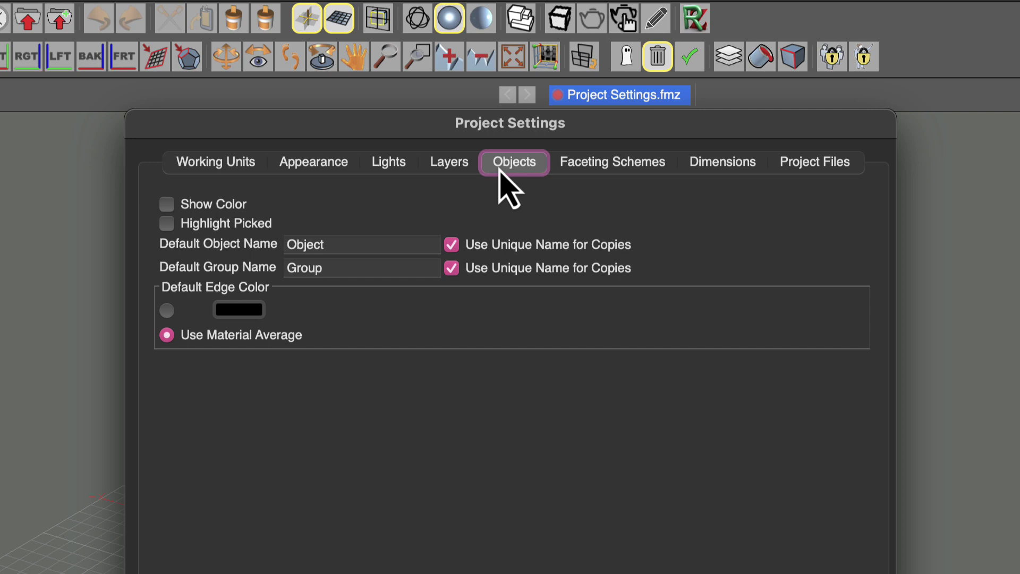
left_click(452, 165)
left_click(383, 165)
left_click(460, 168)
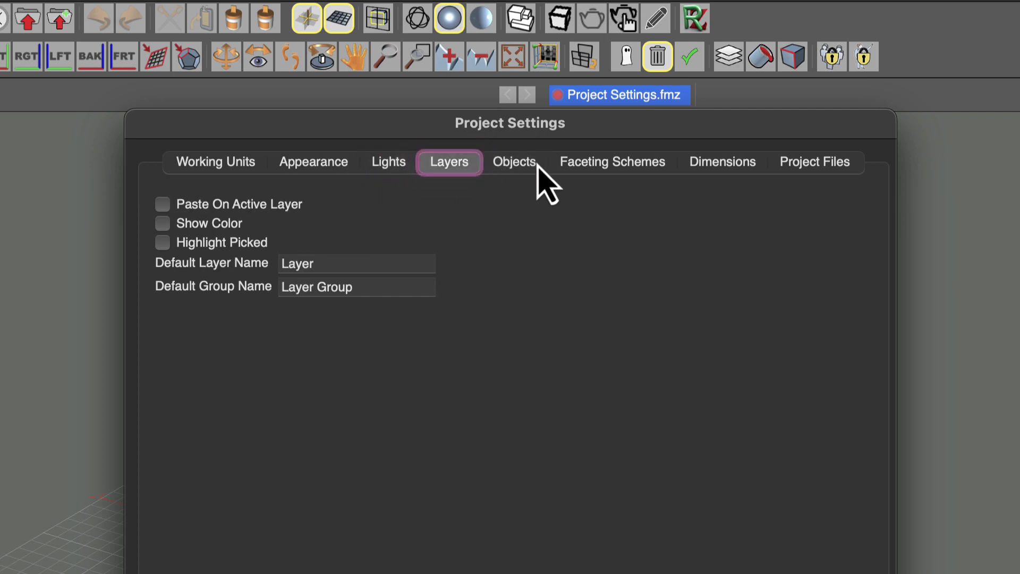
left_click(528, 168)
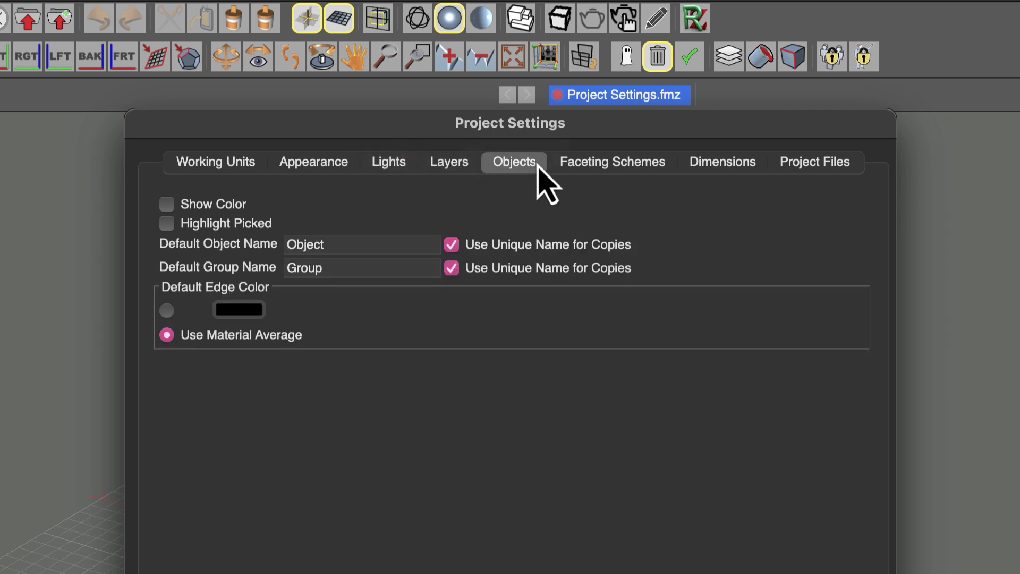
left_click(391, 168)
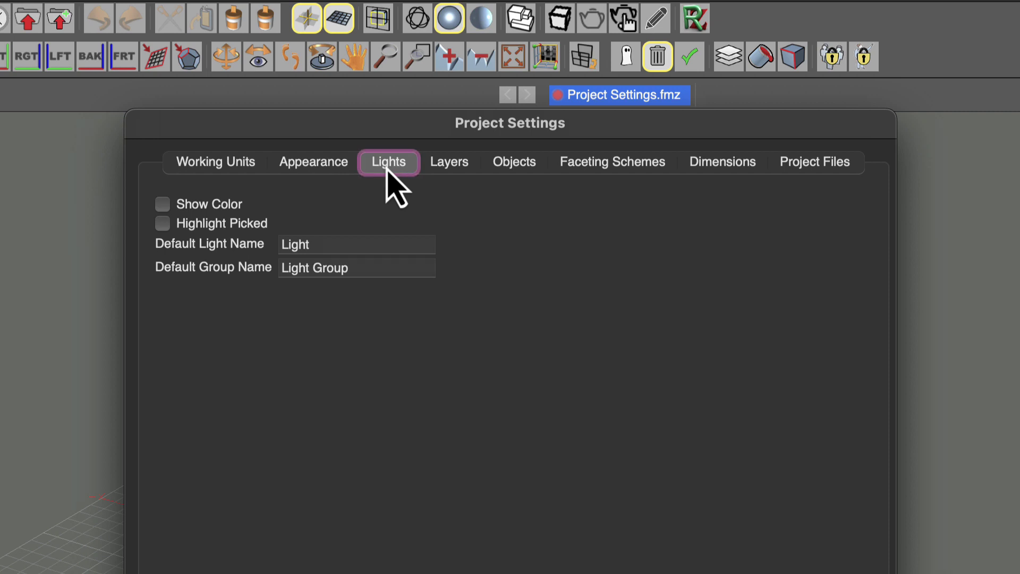
Enable Show Color and Highlight Picked for lights, layers and objects, then confirm with OK.
left_click(203, 206)
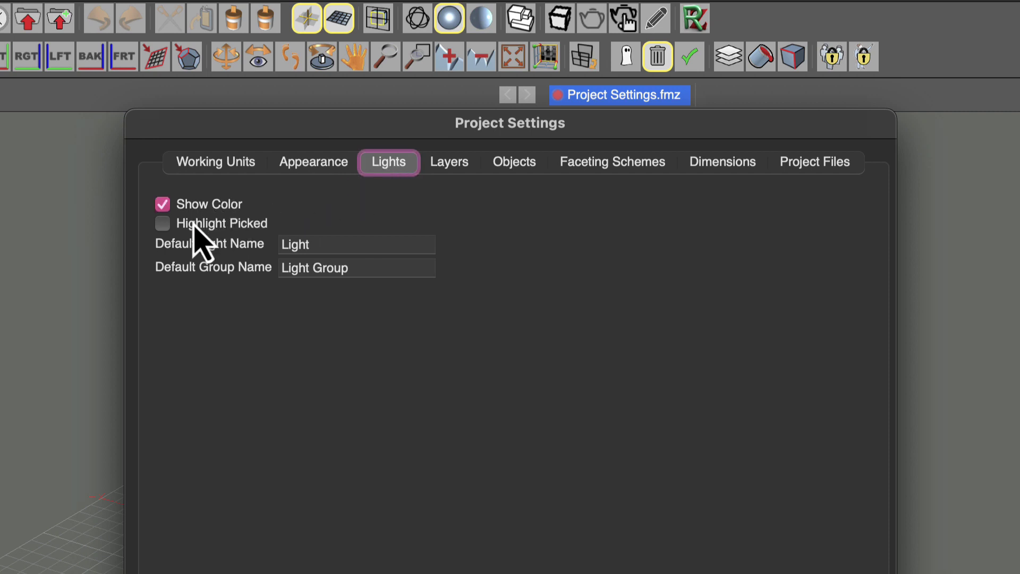
left_click(201, 223)
left_click(452, 164)
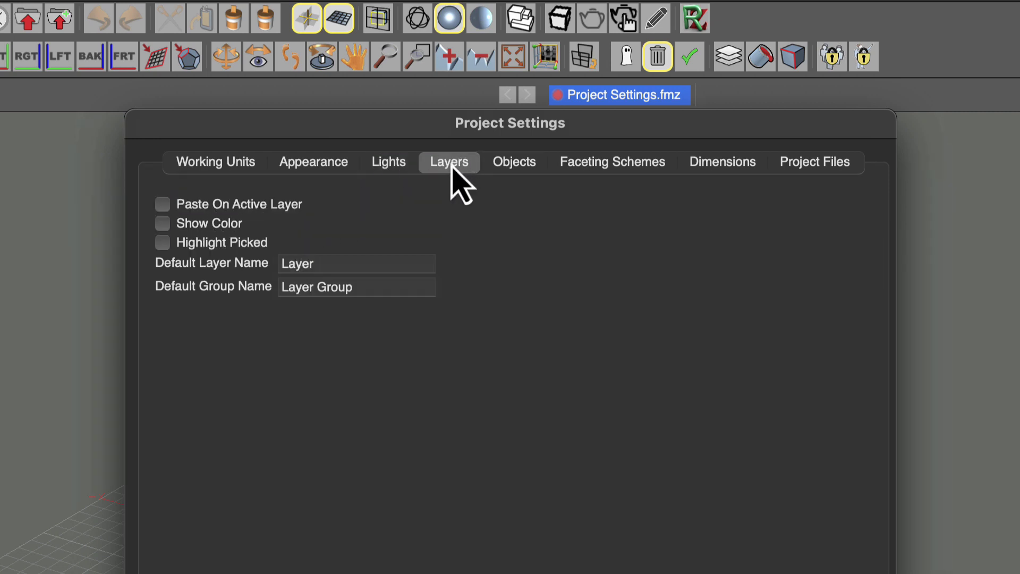
left_click(180, 224)
left_click(171, 243)
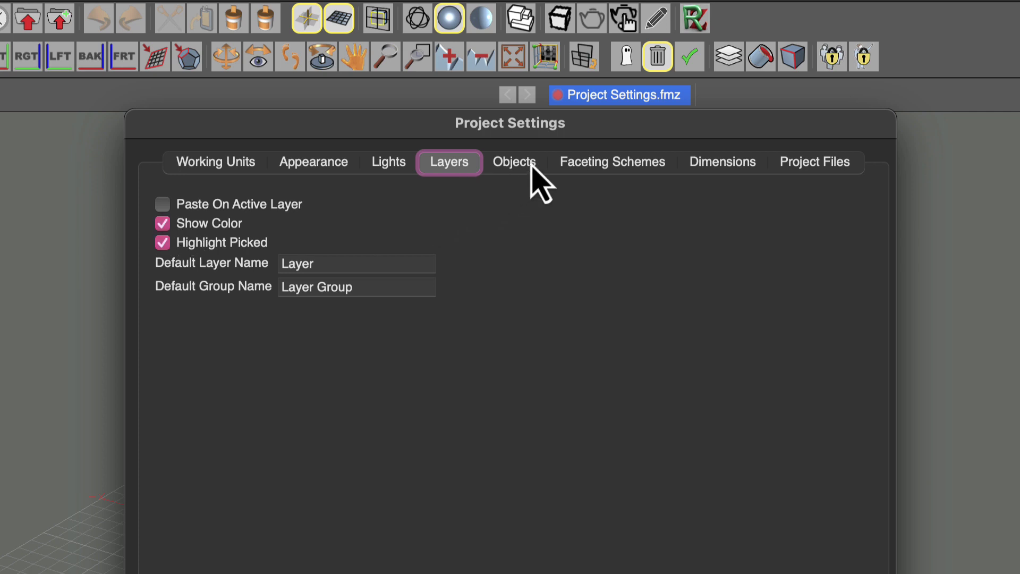
left_click(524, 165)
left_click(169, 206)
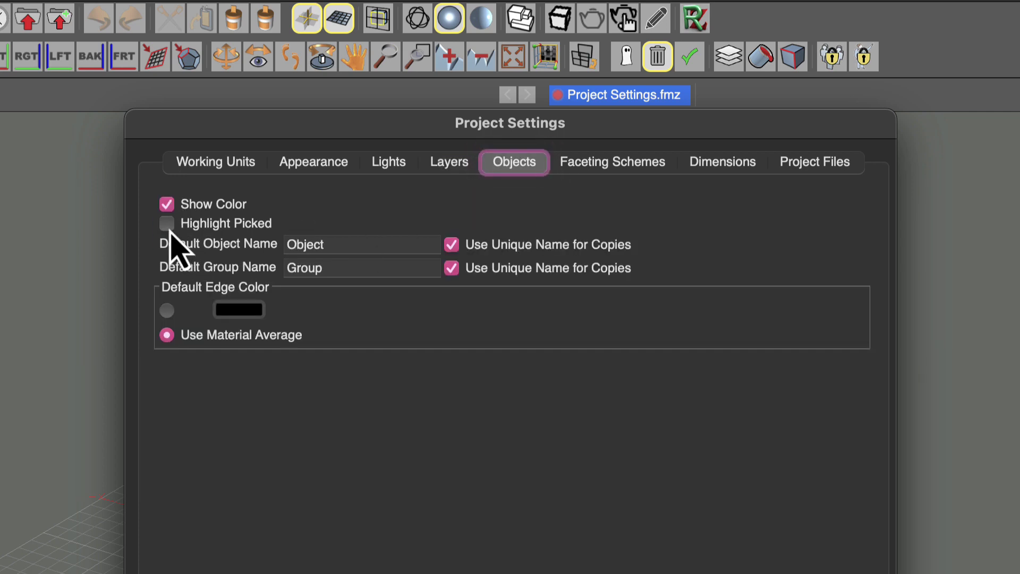
left_click(169, 223)
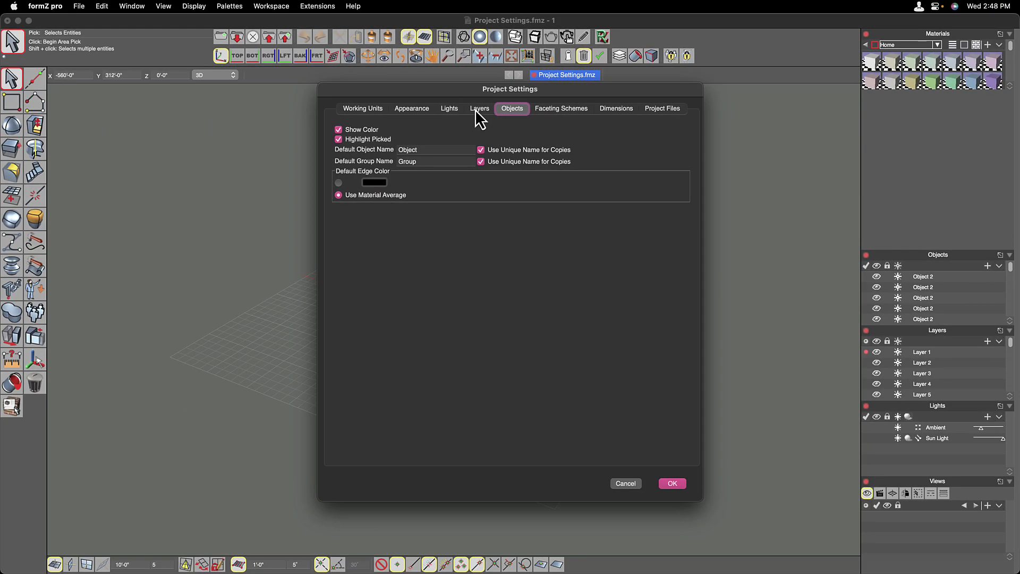
left_click(477, 110)
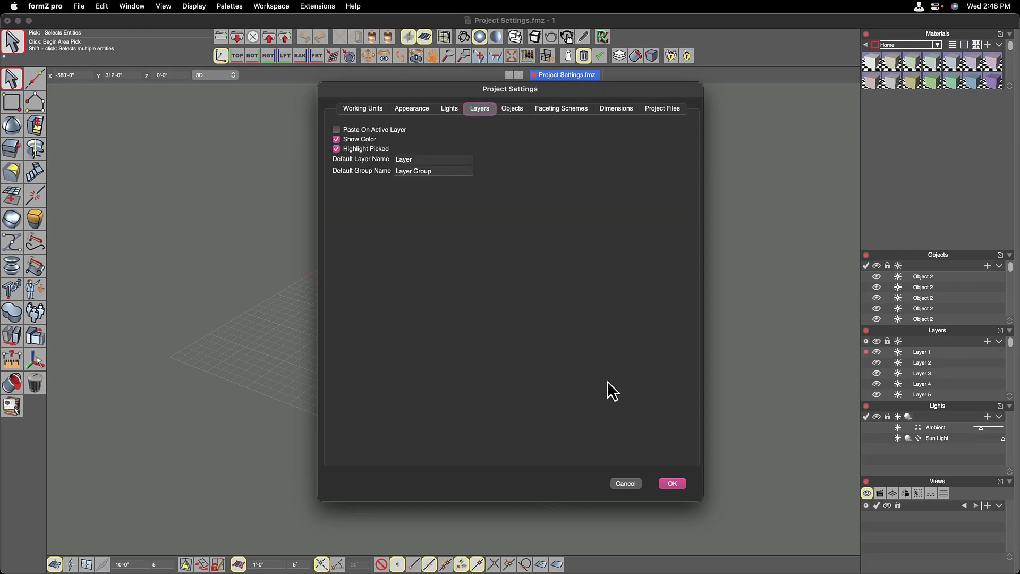
left_click(672, 482)
Inspect the pink, green, beige, purple and white cubes, deselect all, and activate Paint (B).
left_click(615, 318)
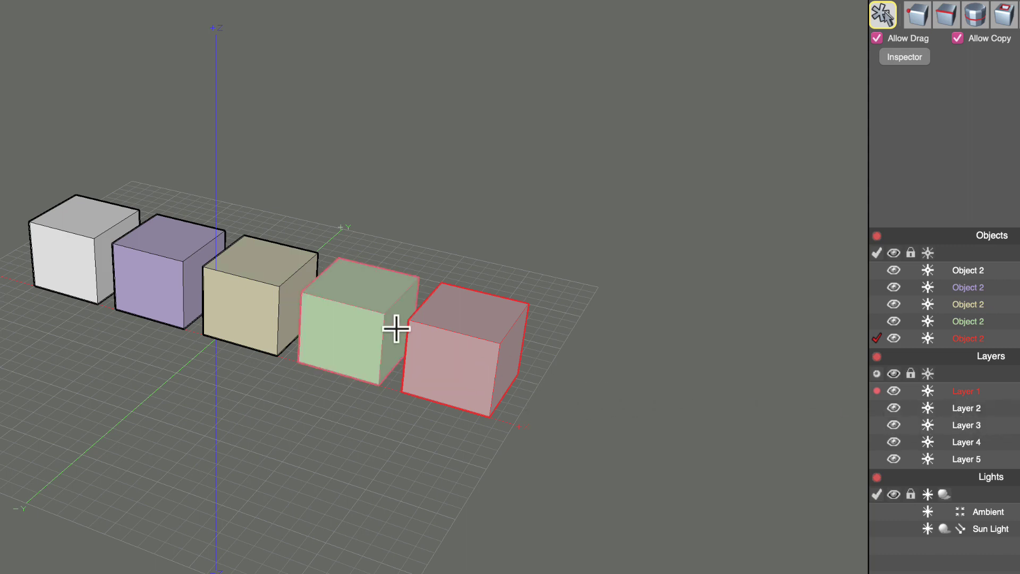
left_click(372, 318)
left_click(246, 319)
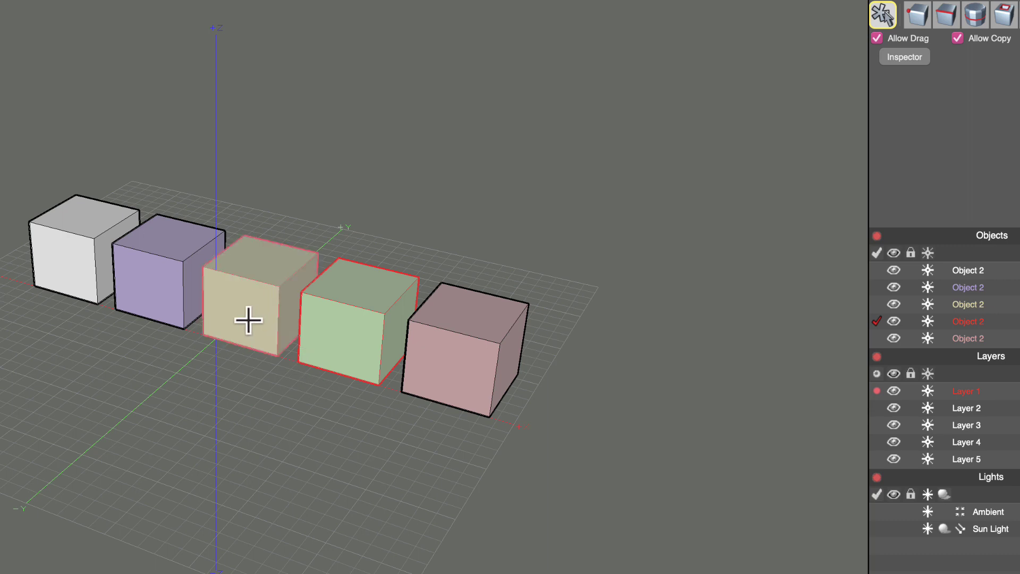
left_click(164, 305)
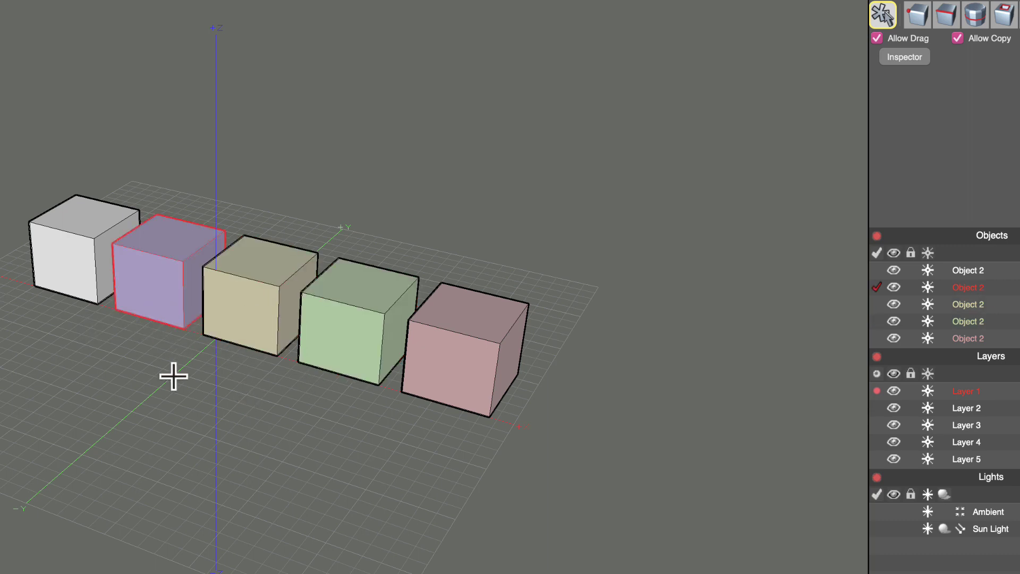
left_click(82, 266)
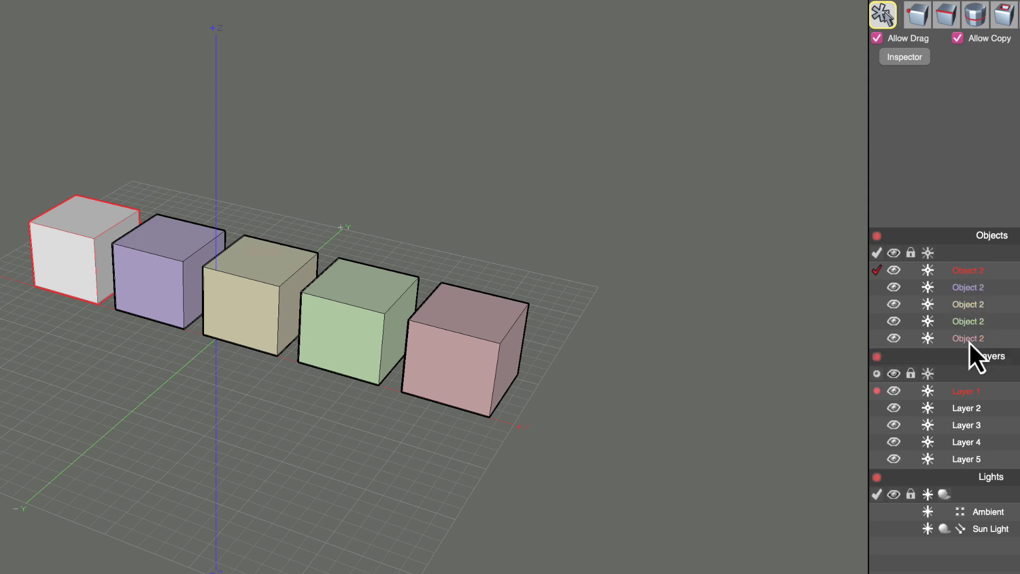
left_click(578, 445)
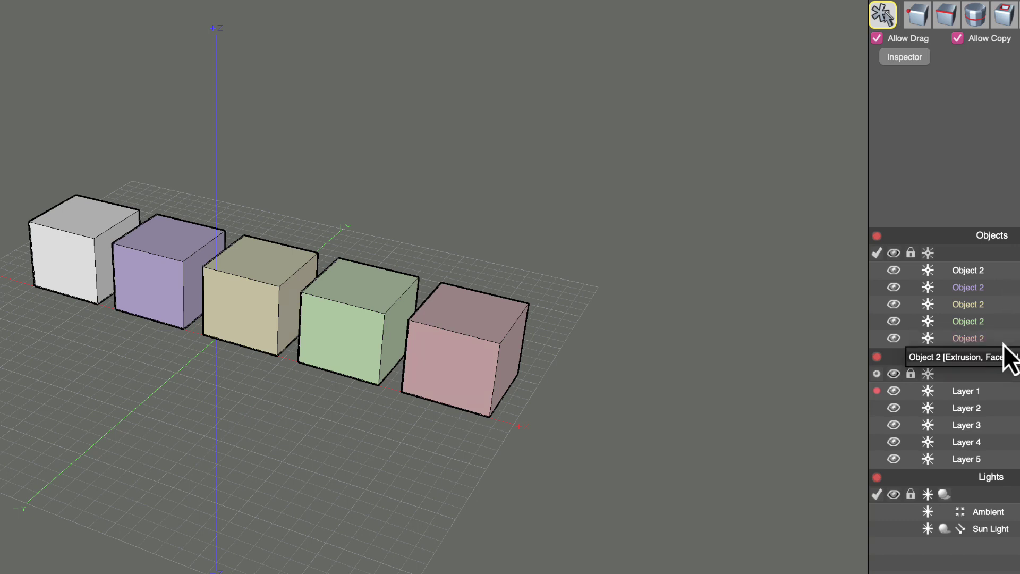
key("b")
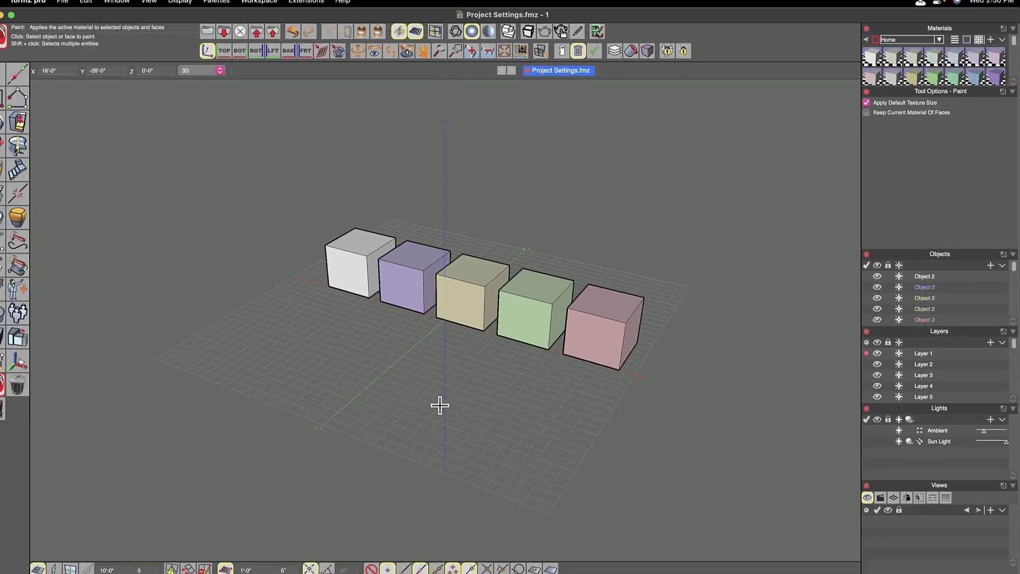
Choose the Set Layer tool and change the active layer in the Layers palette.
left_click_drag(12, 389, 228, 409)
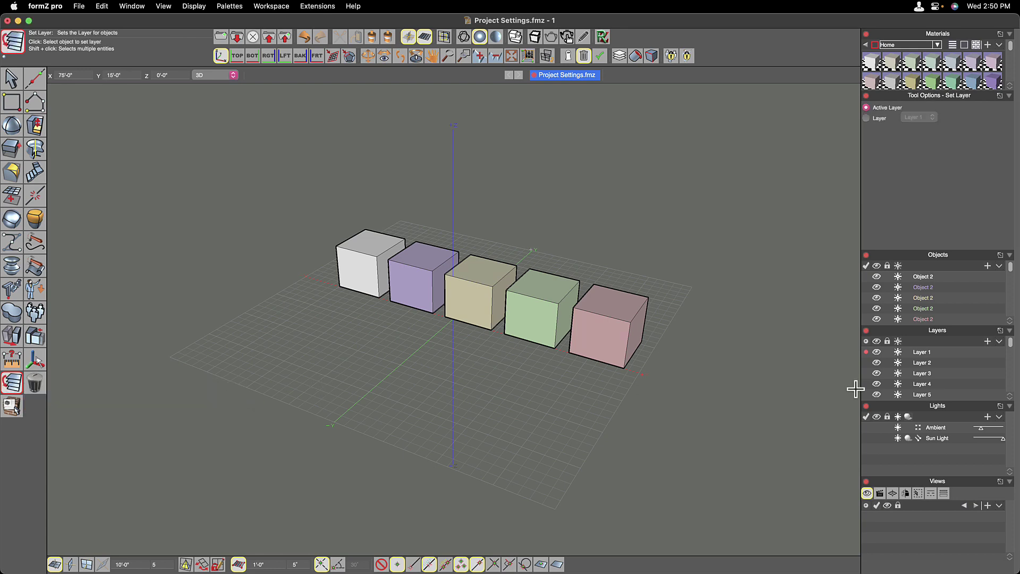
left_click(867, 394)
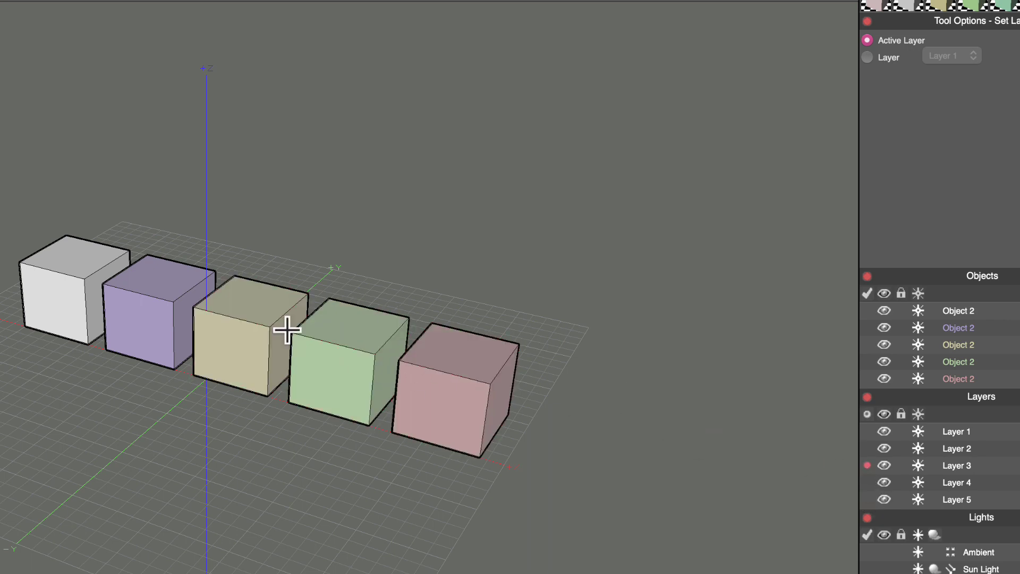
left_click(867, 465)
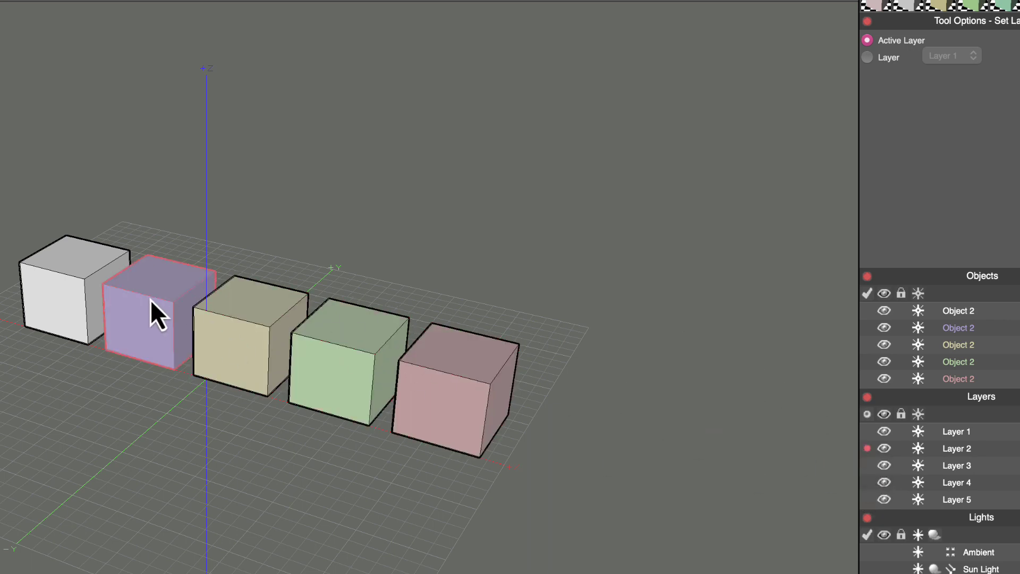
Switch to Pick and select the purple, yellow, green, pink and white cubes to check their layers.
key("Escape")
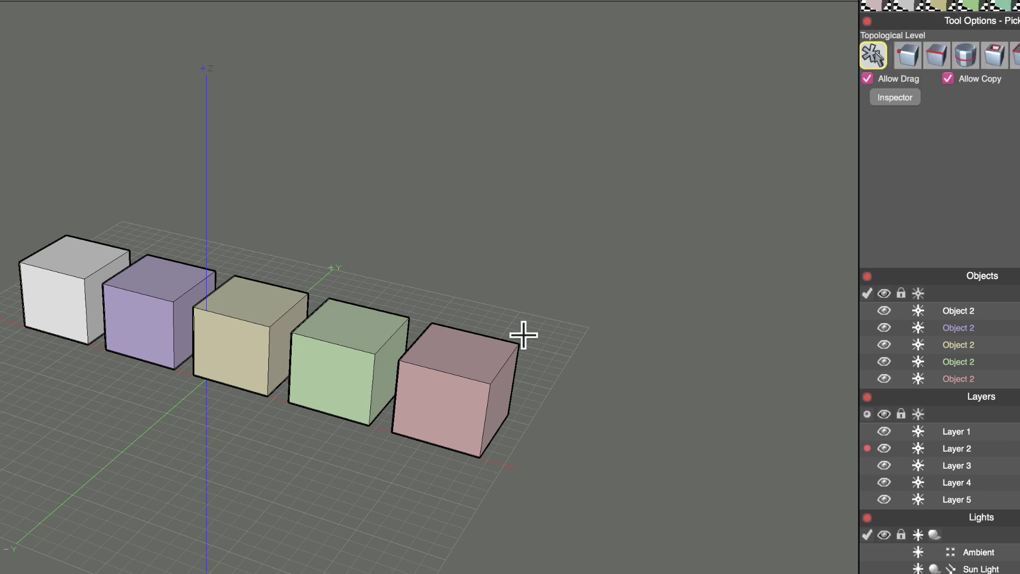
left_click(121, 302)
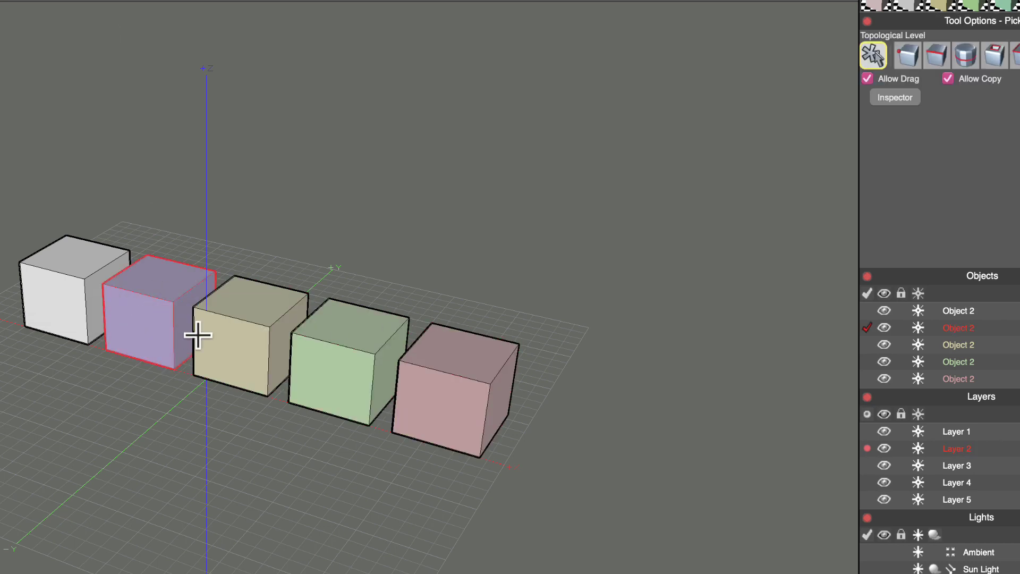
left_click(239, 346)
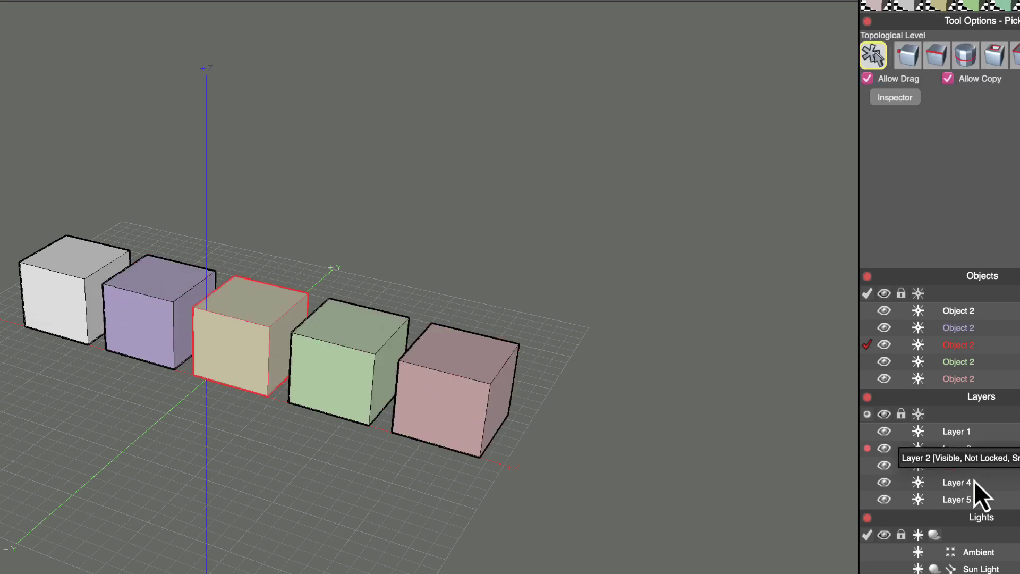
left_click(335, 369)
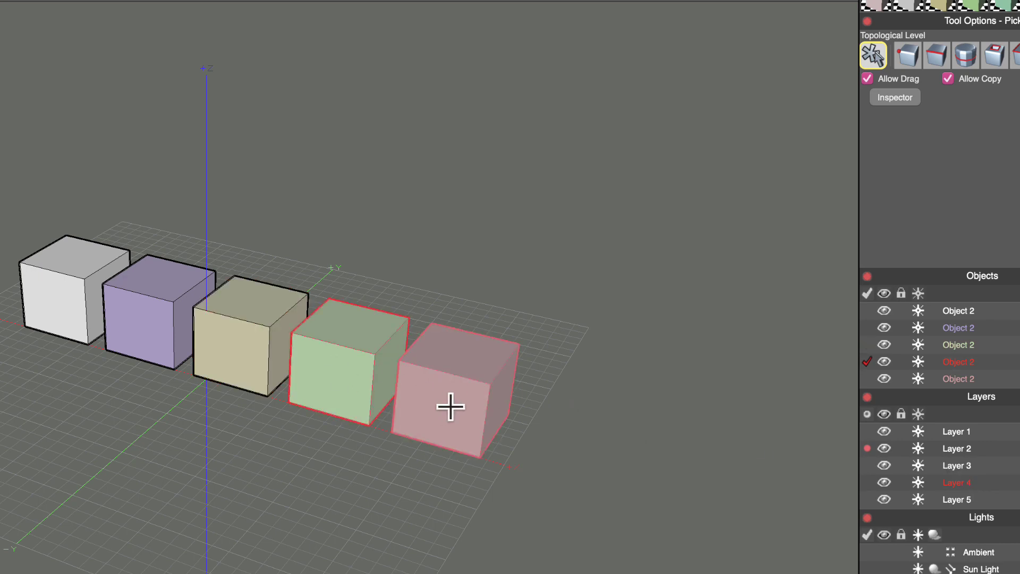
left_click(478, 405)
left_click(60, 317)
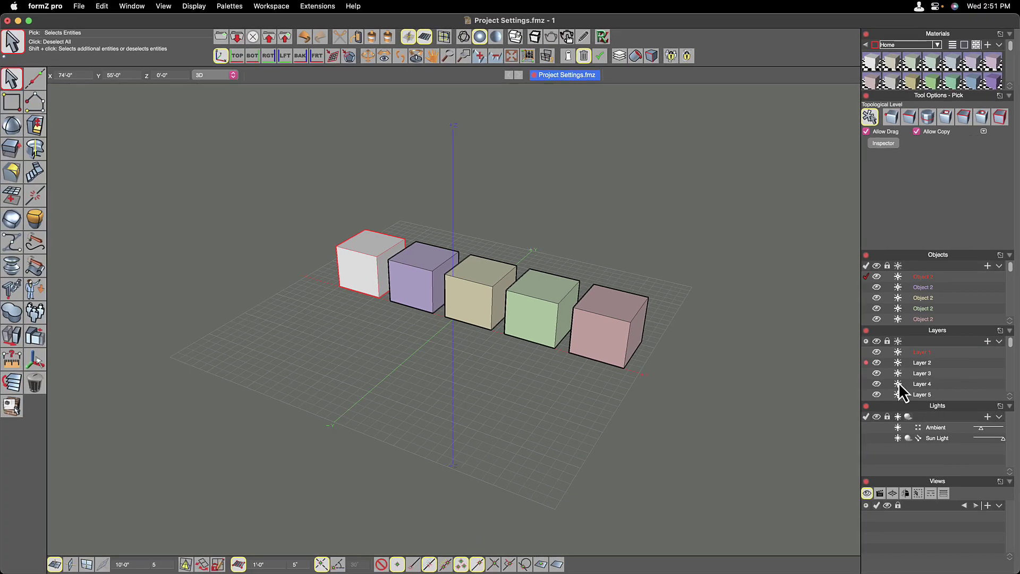
left_click(420, 265)
key("super+shift+p")
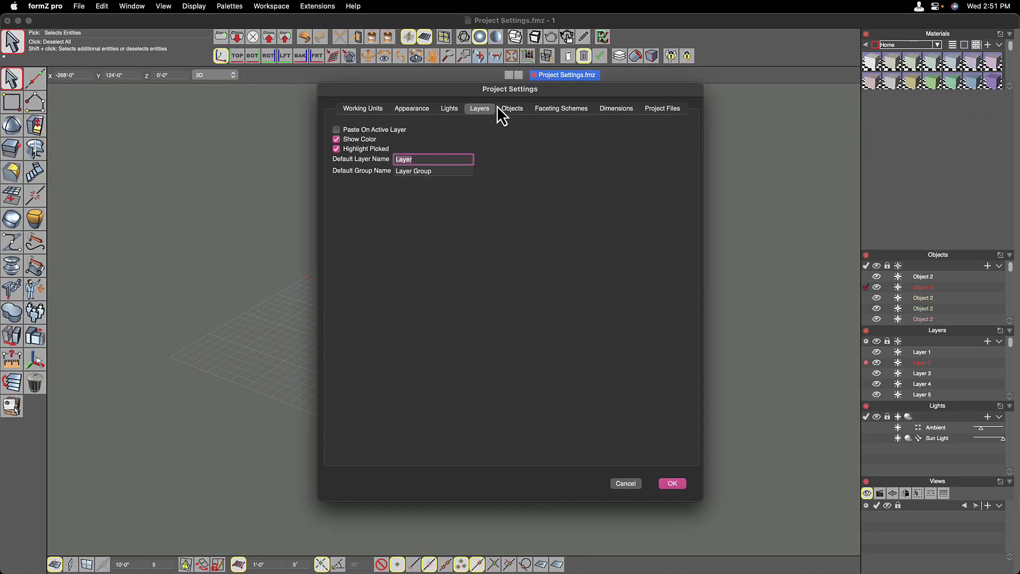
left_click(632, 484)
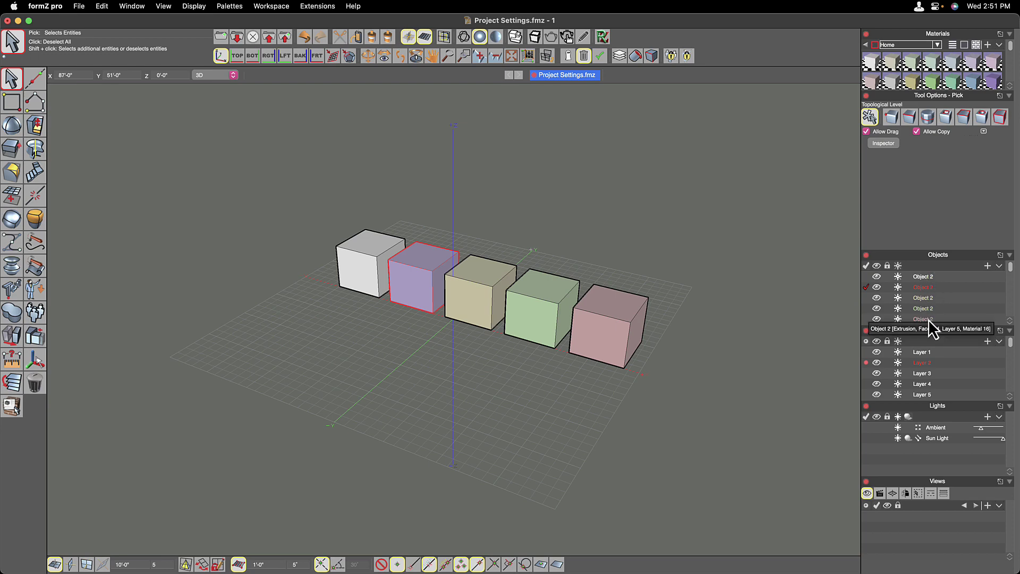
Turn on Layer 2's material override with Material 2, then clear the selection.
double_click(930, 365)
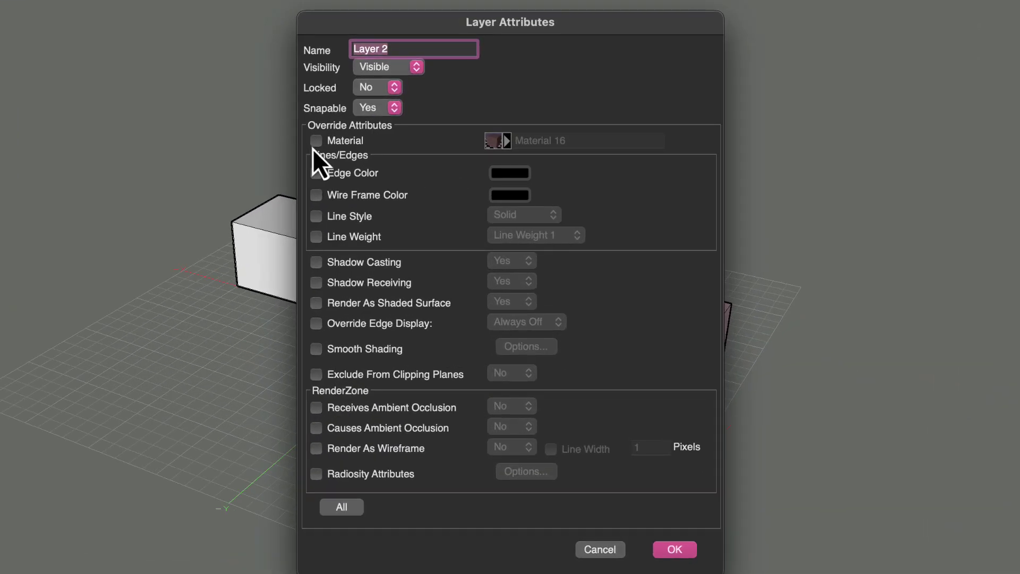
left_click(315, 143)
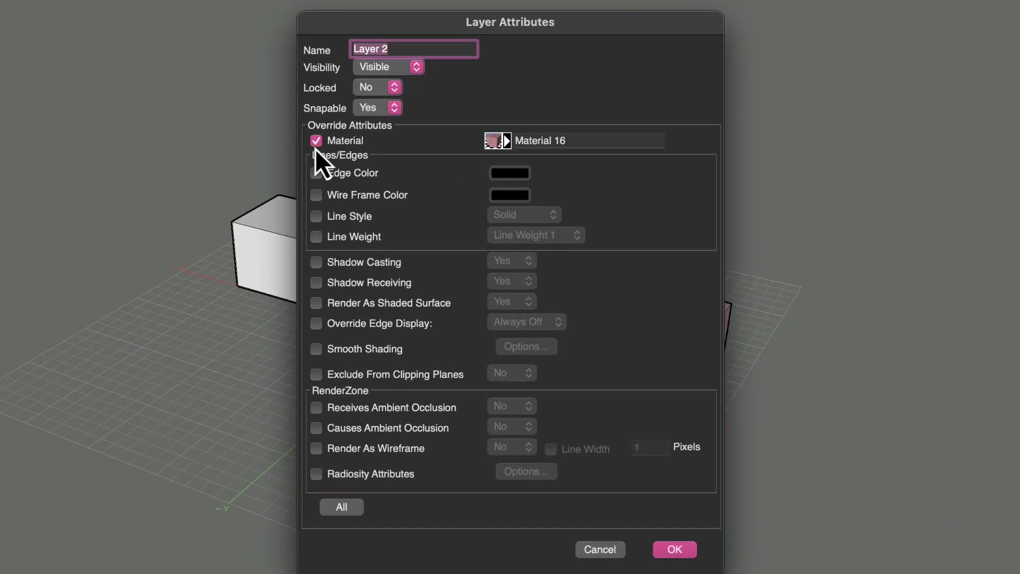
left_click(507, 144)
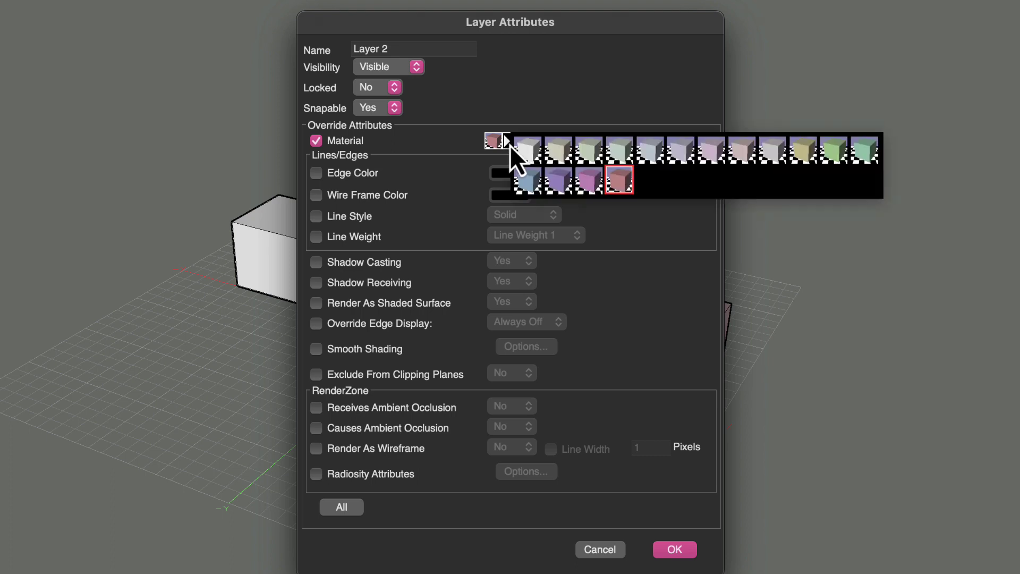
left_click(551, 154)
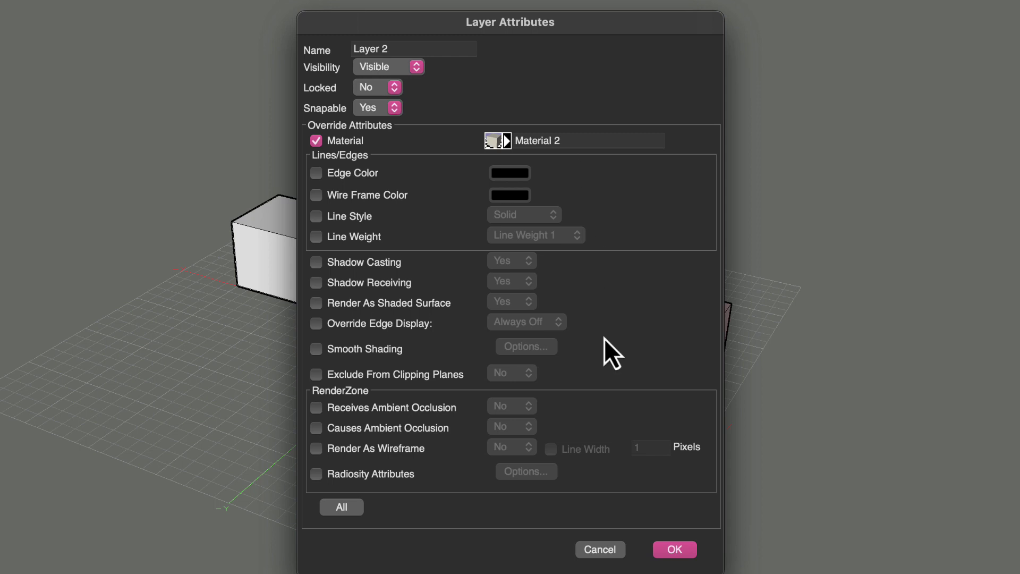
left_click(673, 550)
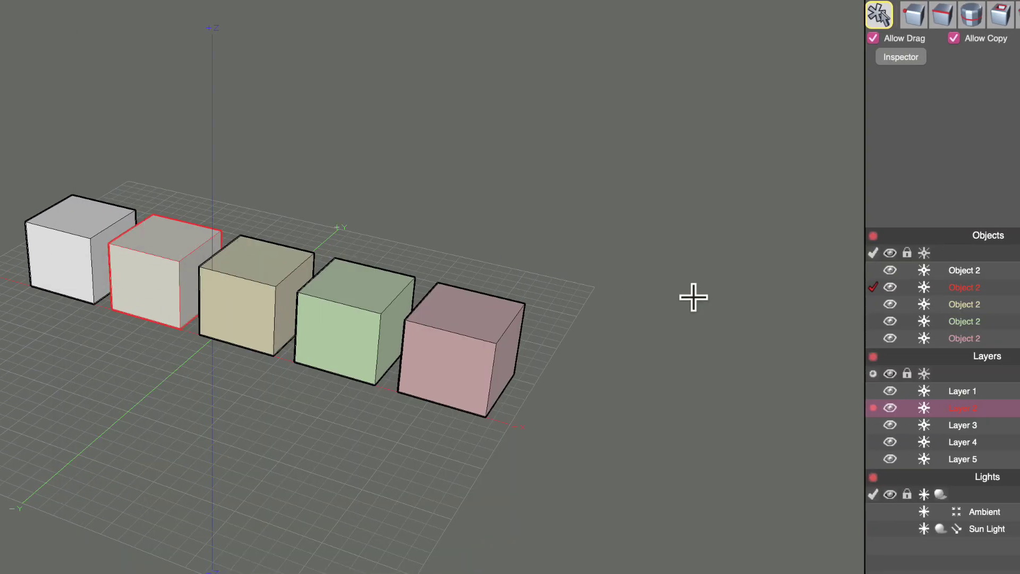
left_click(680, 427)
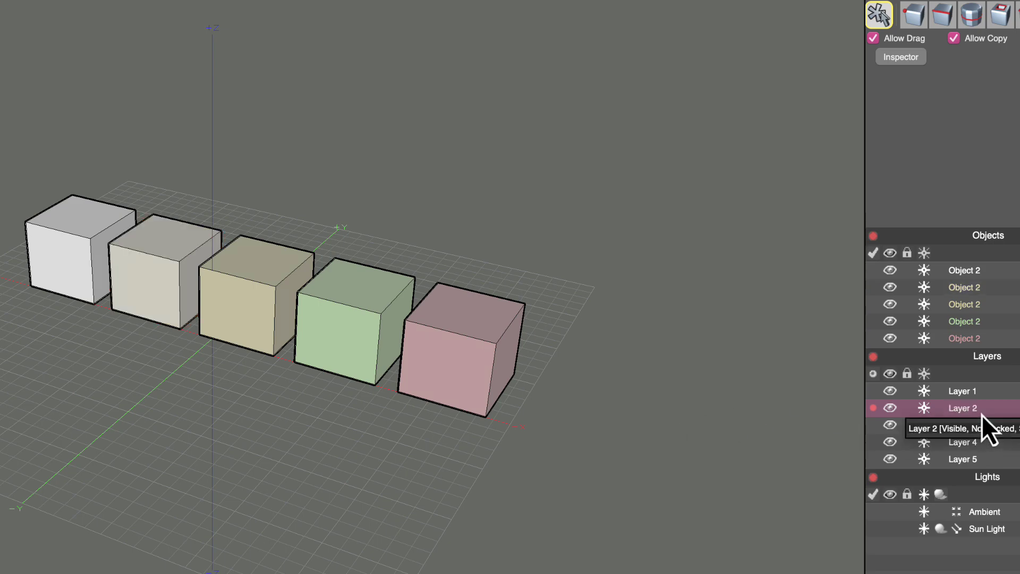
Change Layer 2's override material to the purple swatch and make Layer 3 active.
double_click(956, 414)
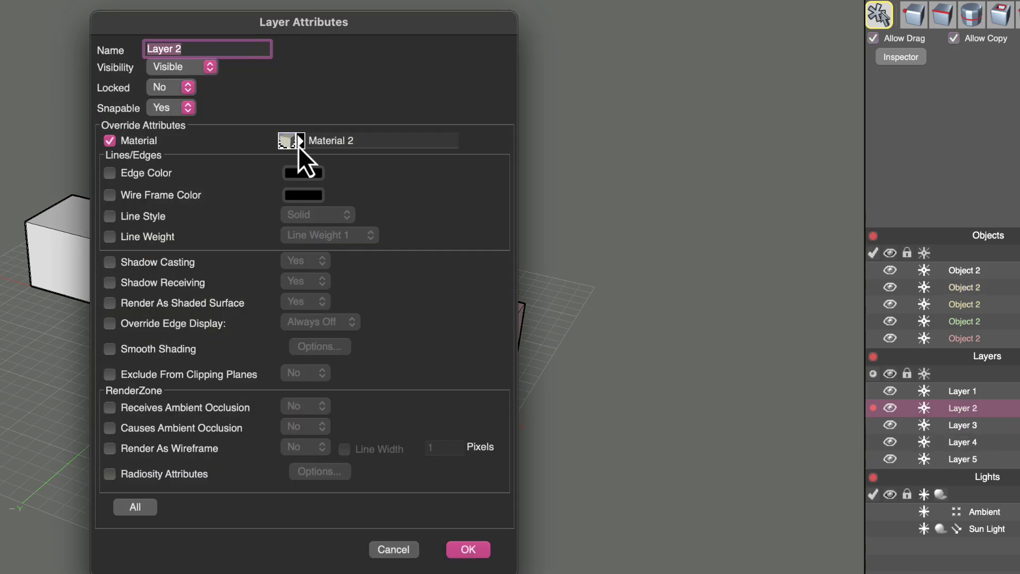
left_click(298, 142)
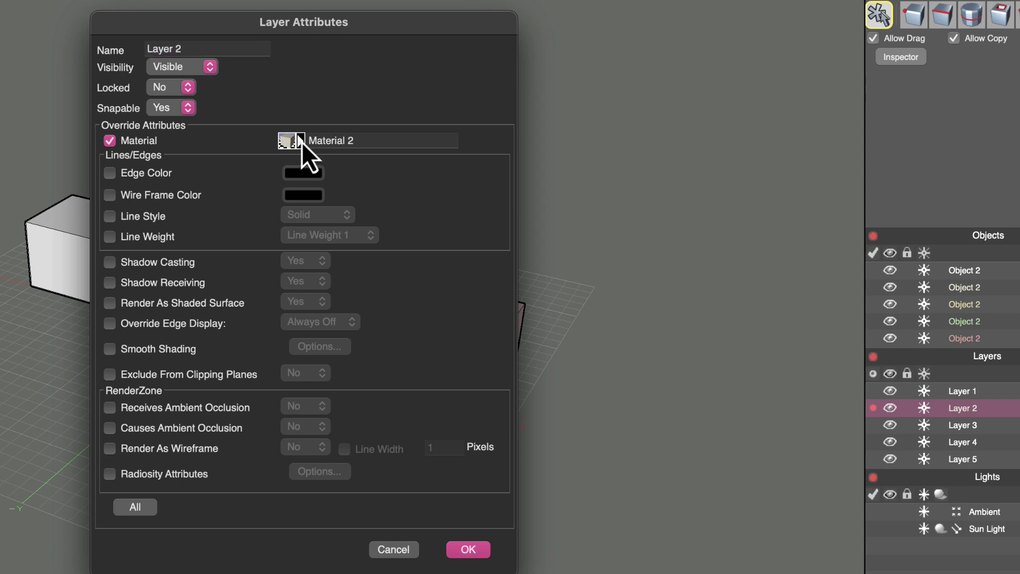
left_click(301, 142)
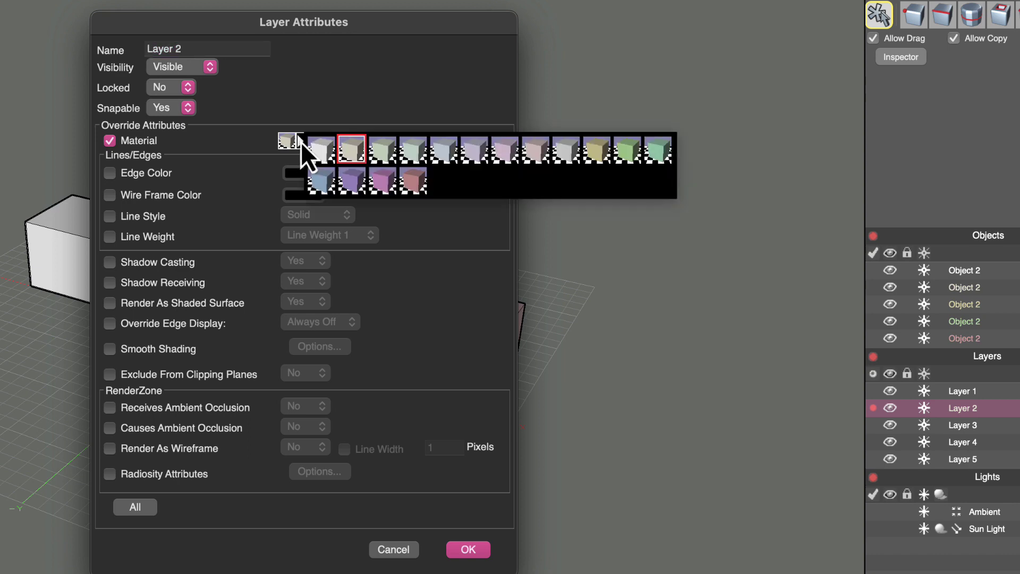
left_click(382, 181)
left_click(462, 550)
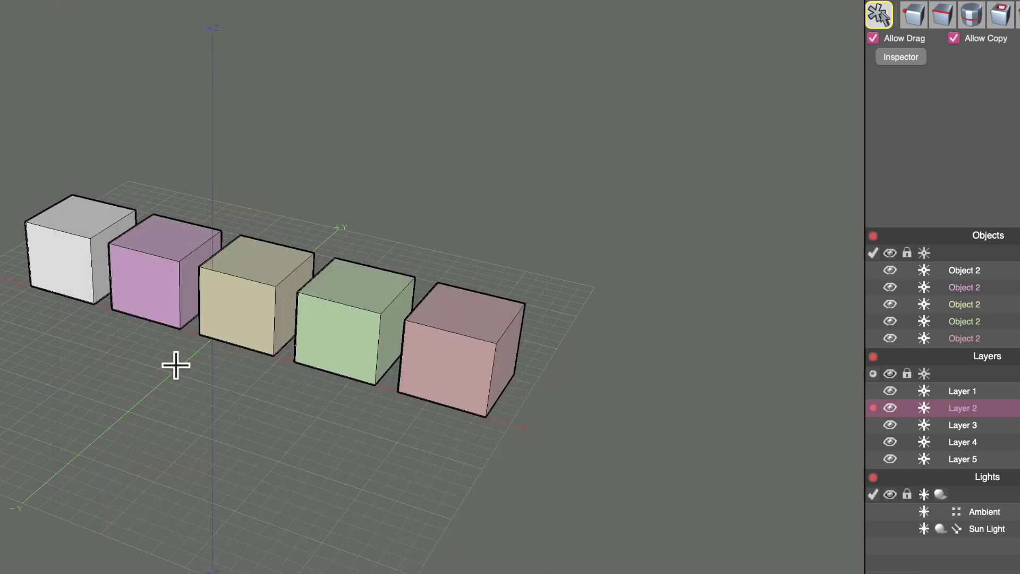
left_click(997, 421)
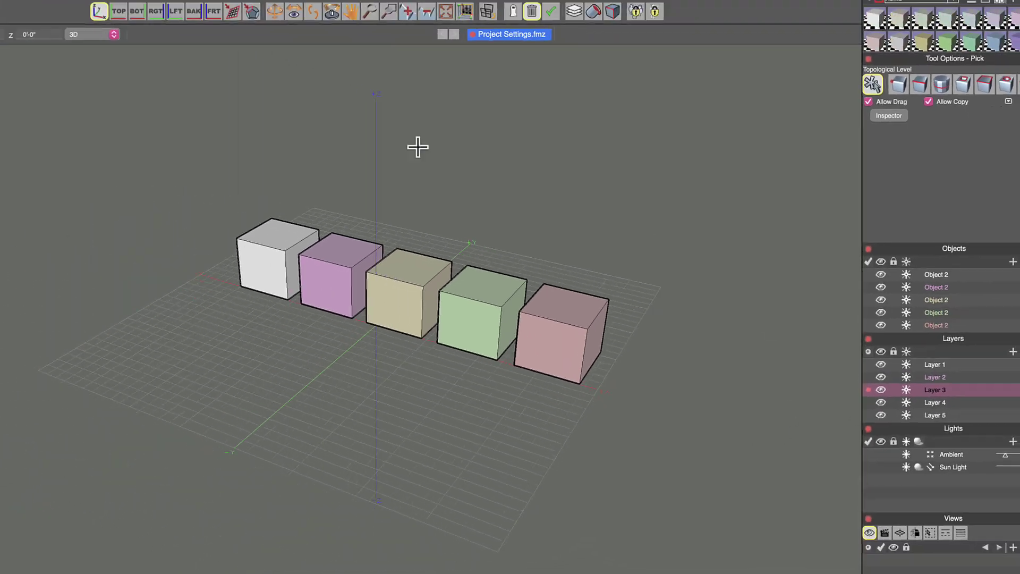
View the lighting settings in Project Settings and cancel the Light Group naming.
left_click(78, 6)
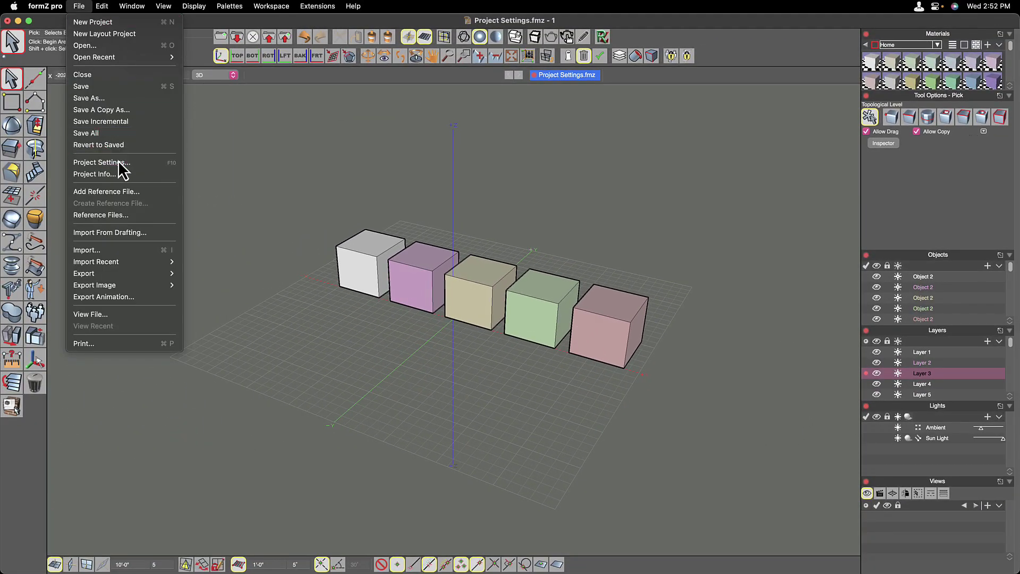
left_click(106, 162)
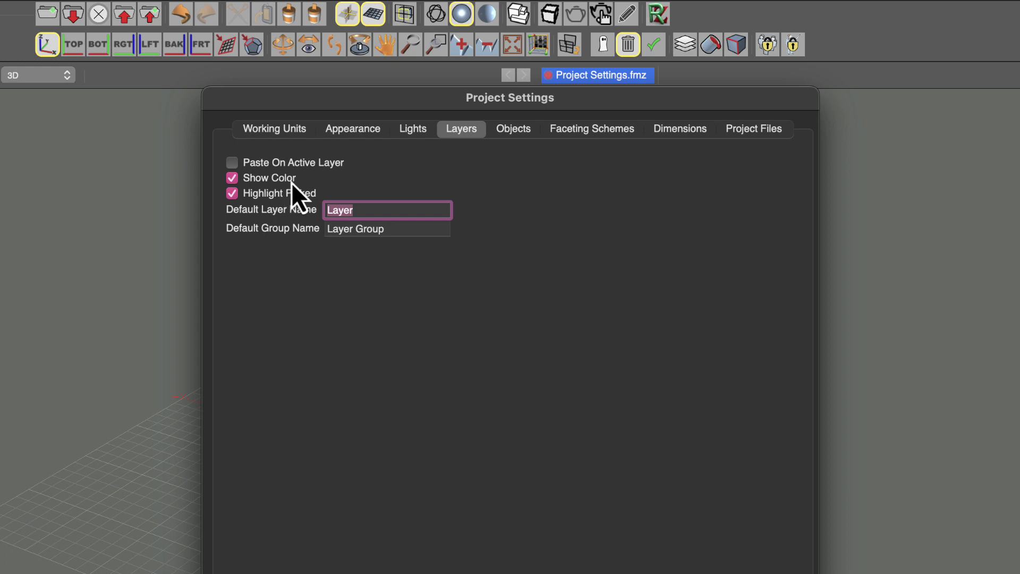
left_click(417, 130)
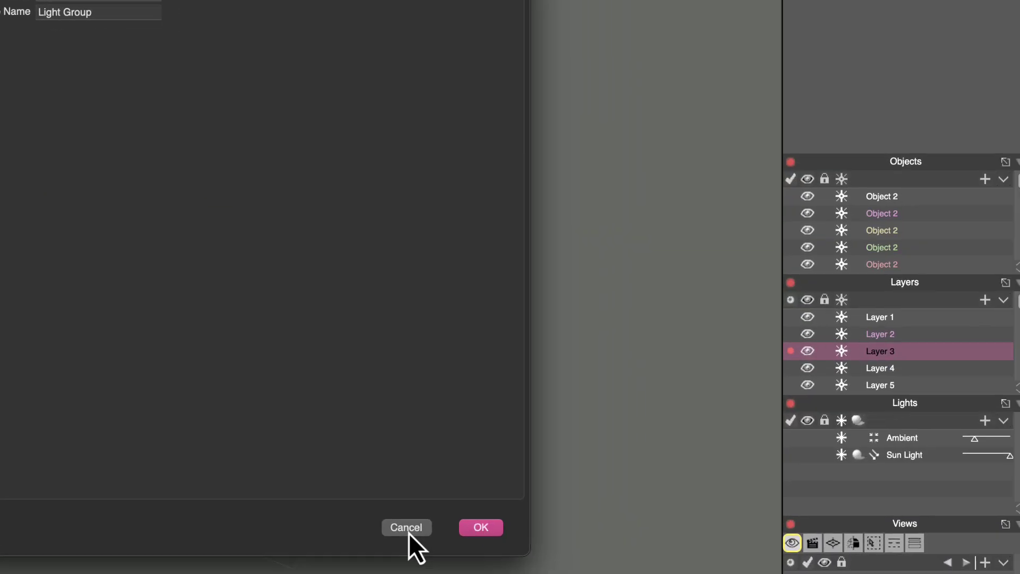
left_click(408, 531)
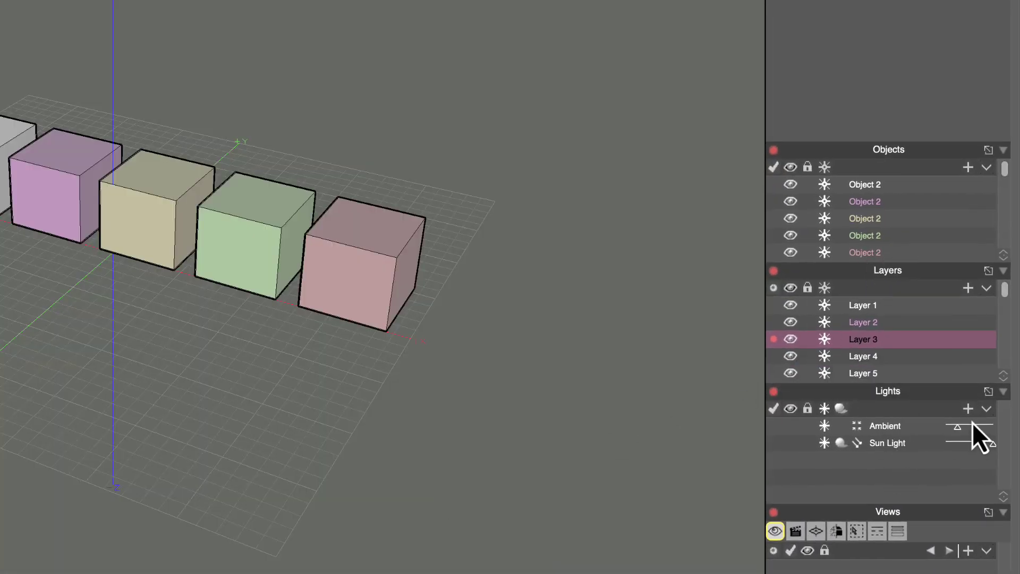
Add a light named Light 1 and set its colour to red.
left_click(968, 409)
left_click(892, 482)
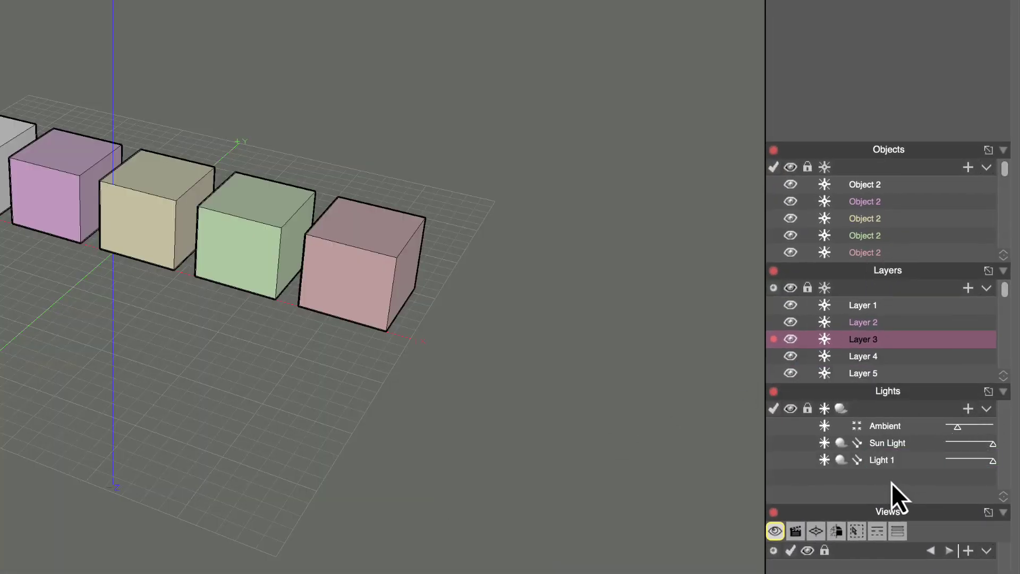
double_click(886, 466)
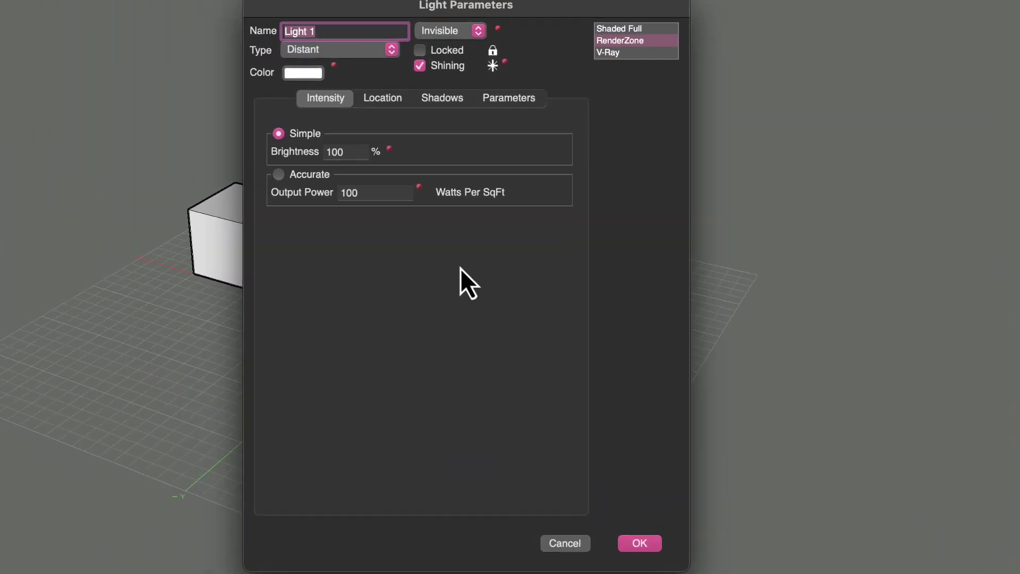
left_click(349, 87)
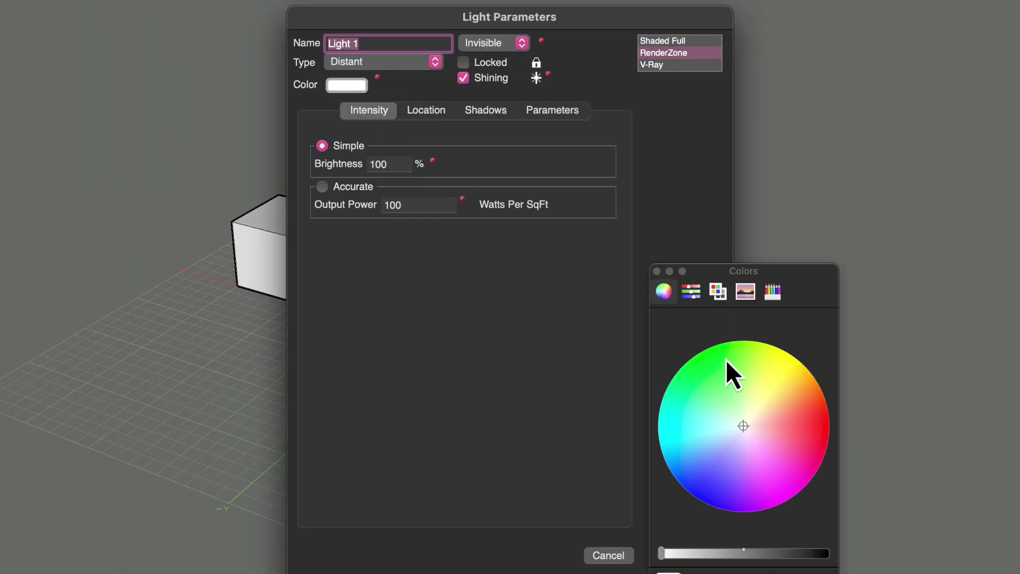
left_click(827, 426)
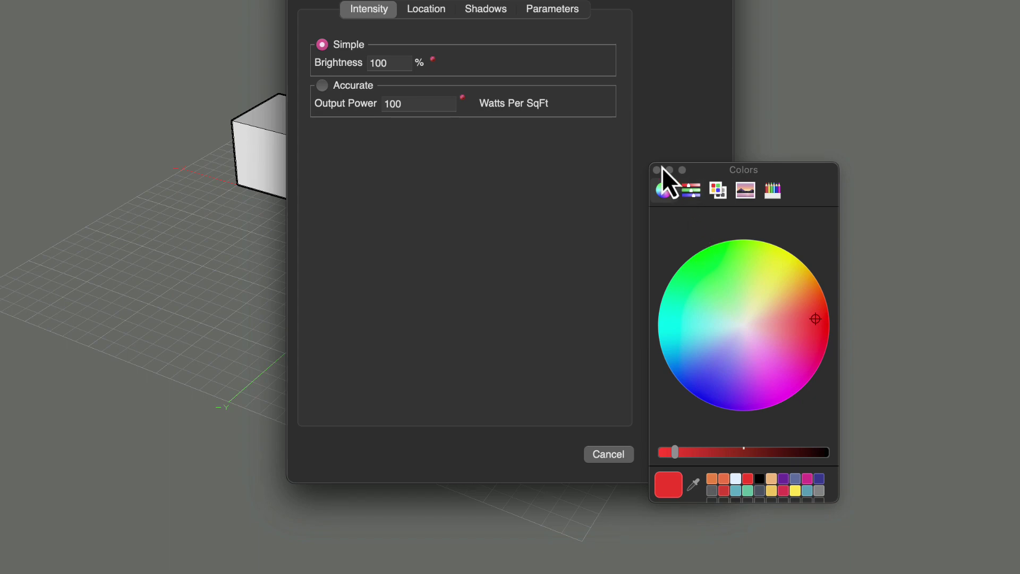
left_click(657, 170)
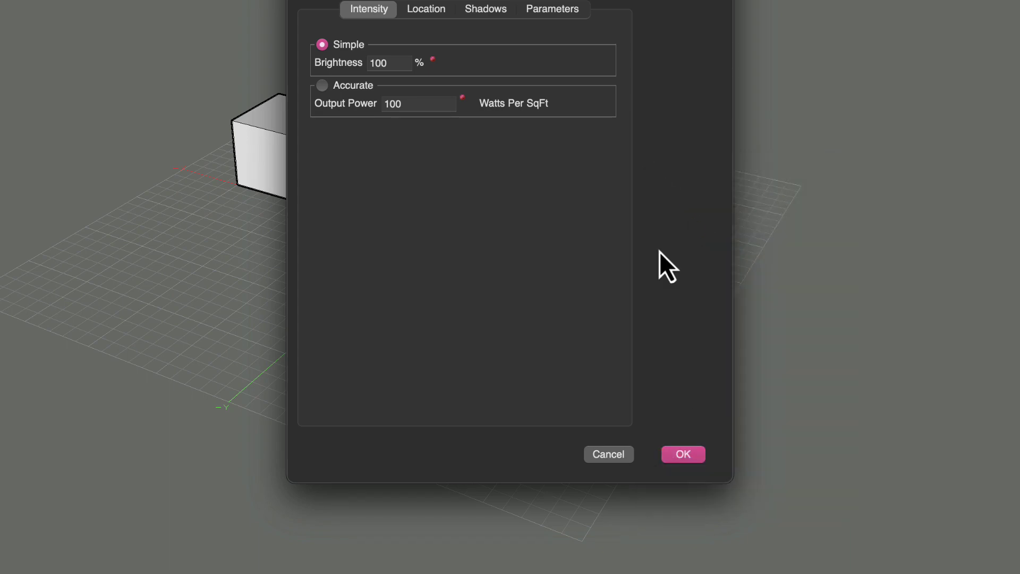
left_click(686, 455)
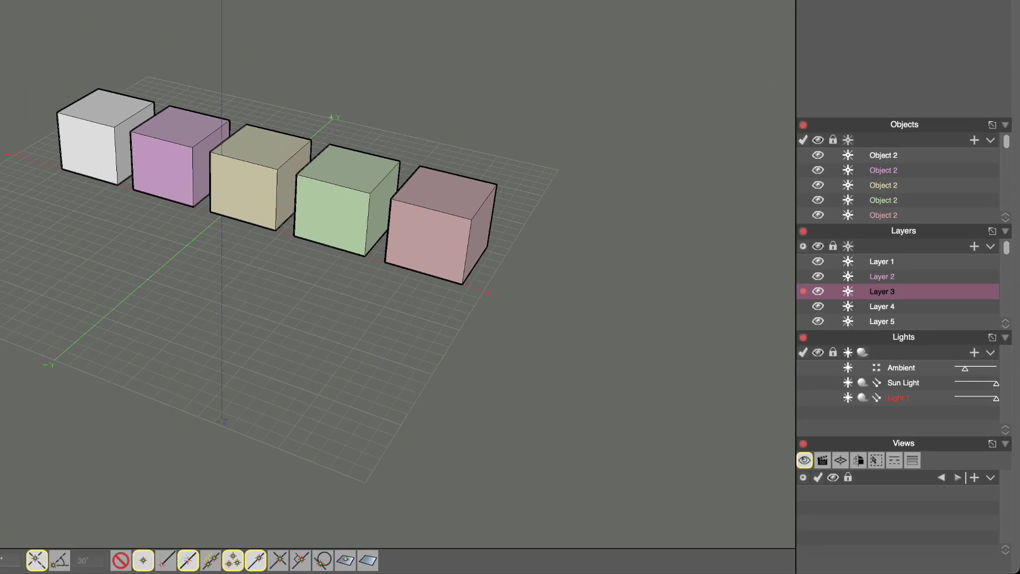
left_click(0, 0)
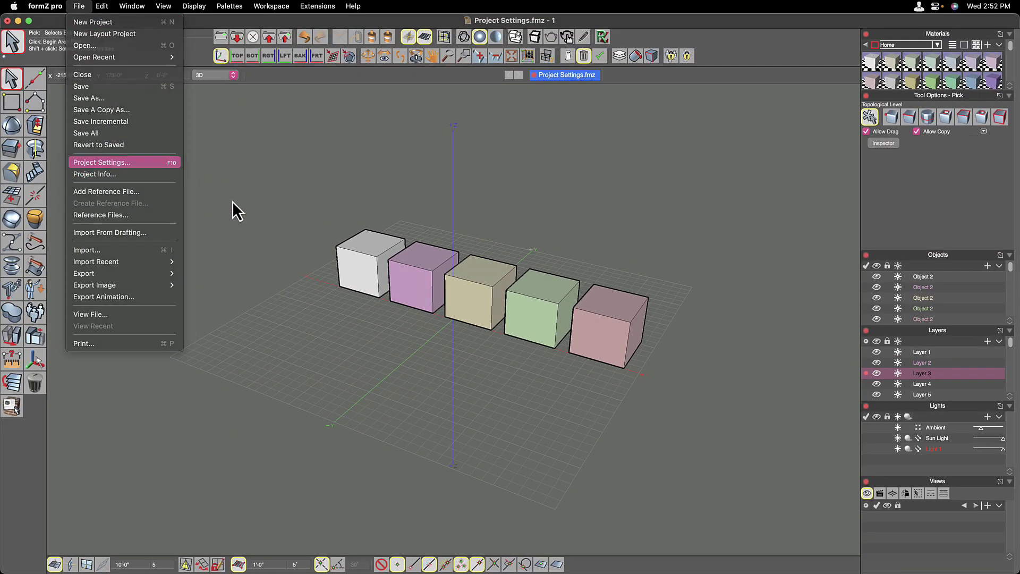
Enable Paste On Active Layer in the Layers page of Project Settings.
key("Return")
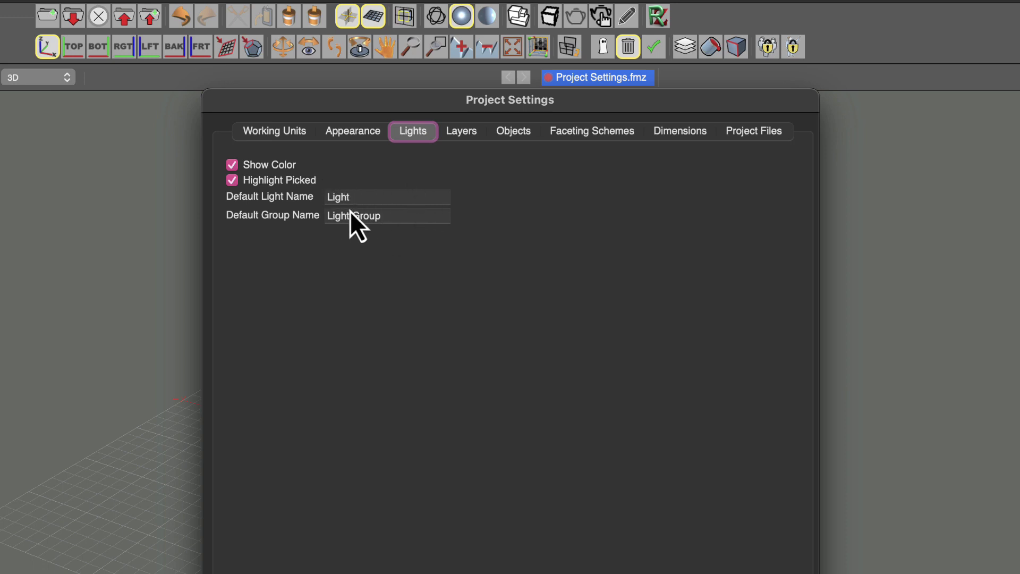
left_click(476, 132)
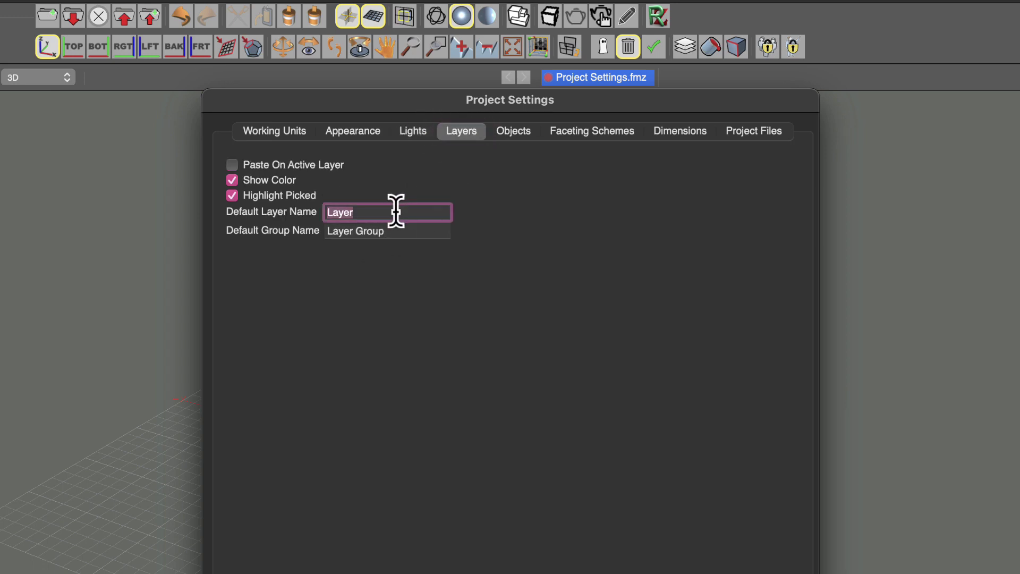
left_click(233, 165)
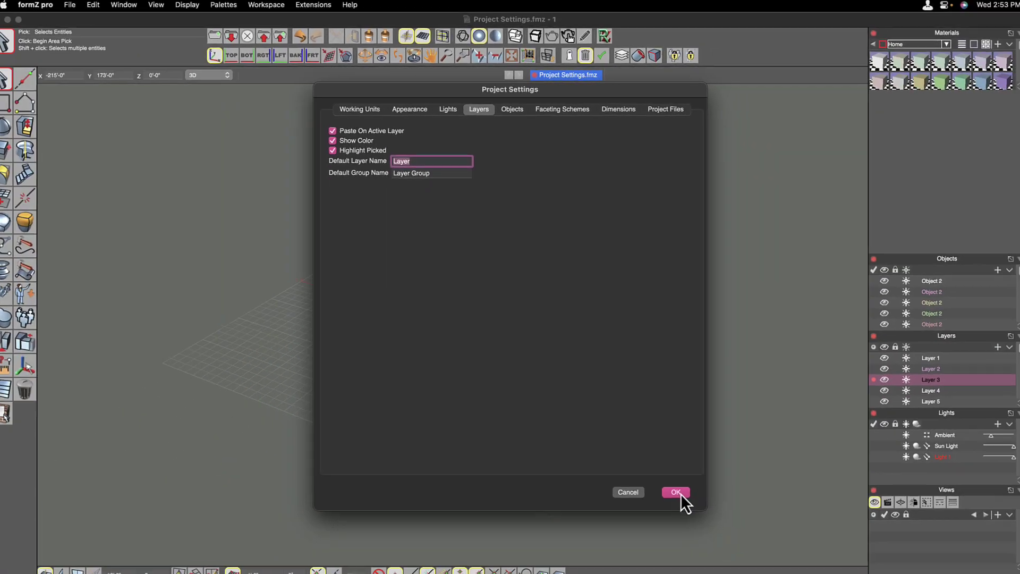
left_click(681, 492)
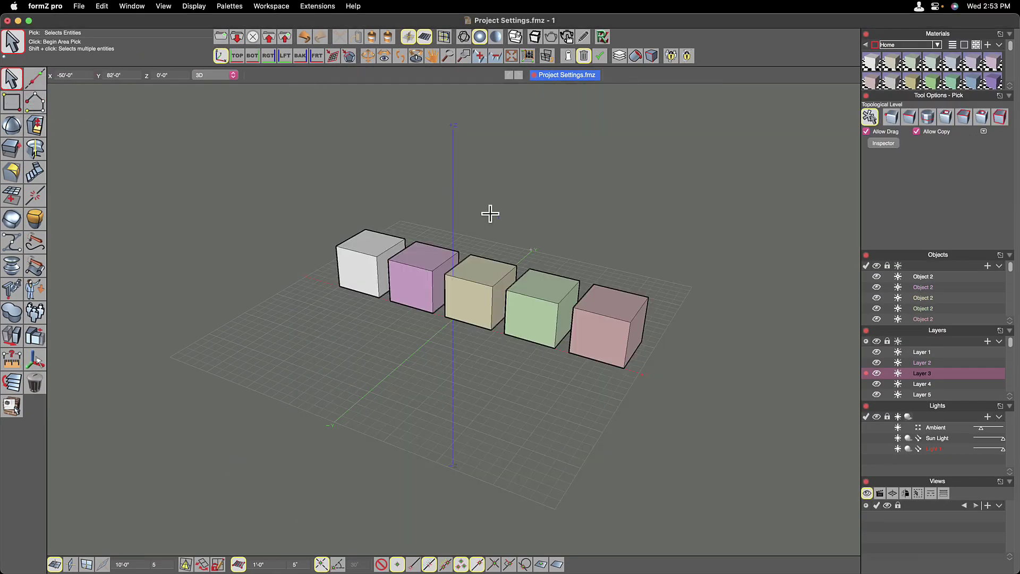
Cut the tan cube with Edit > Cut and paste it back with Cmd+V.
left_click(486, 282)
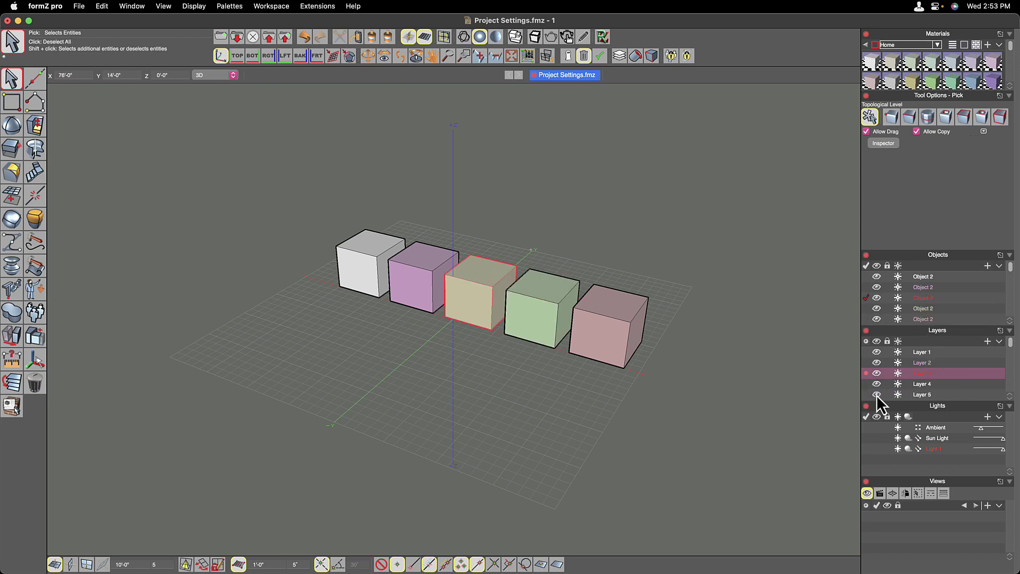
left_click(101, 6)
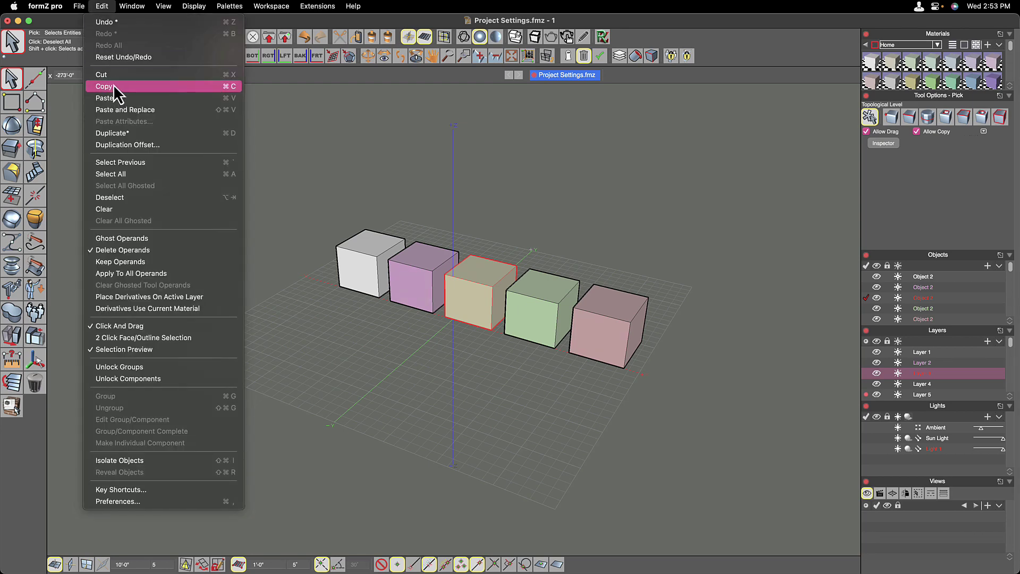
left_click(113, 76)
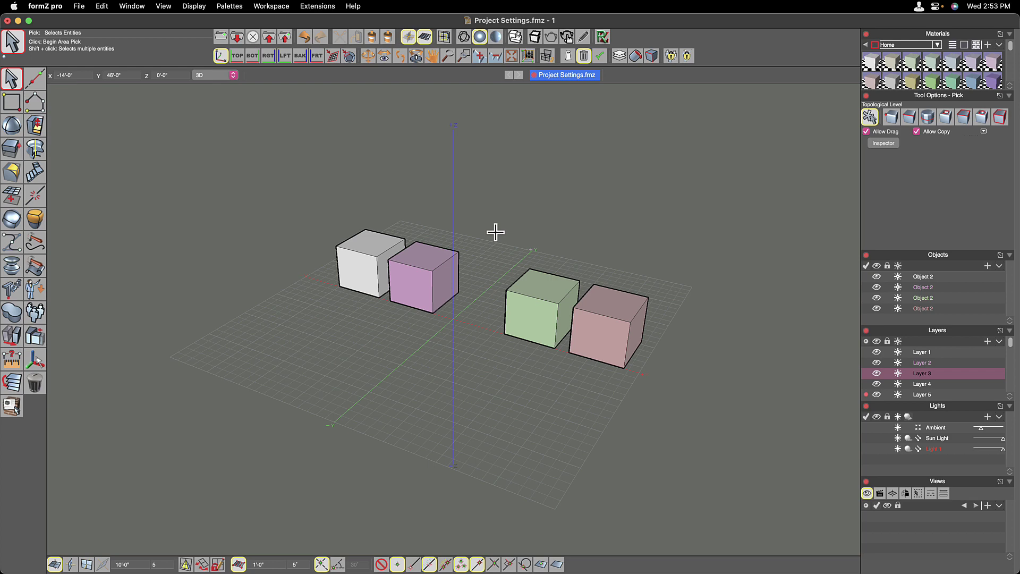
key("super+v")
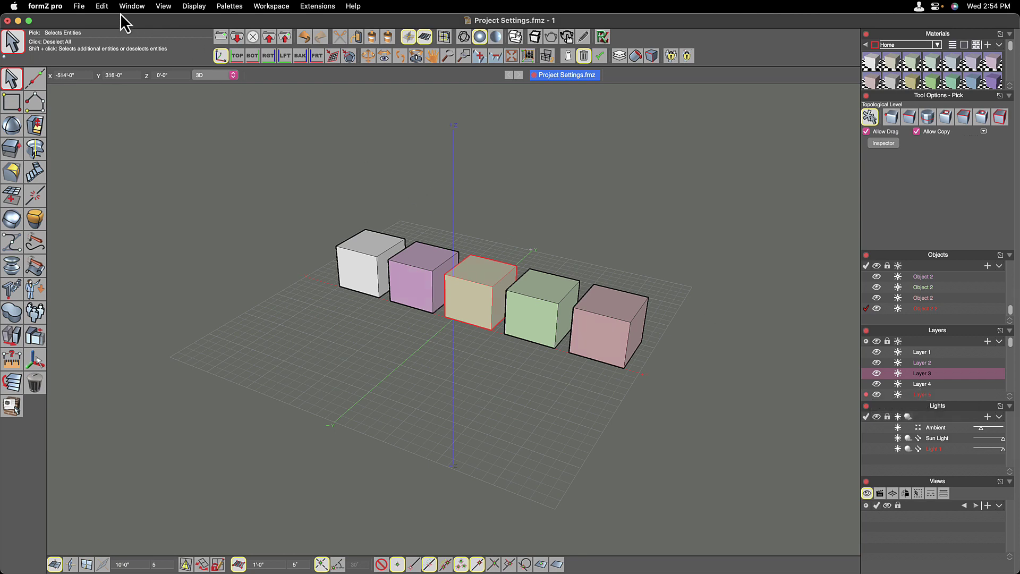
Compare tolerances of the Medium, Low, High Resolution and Degree 3 Normal Angle faceting schemes.
left_click(80, 7)
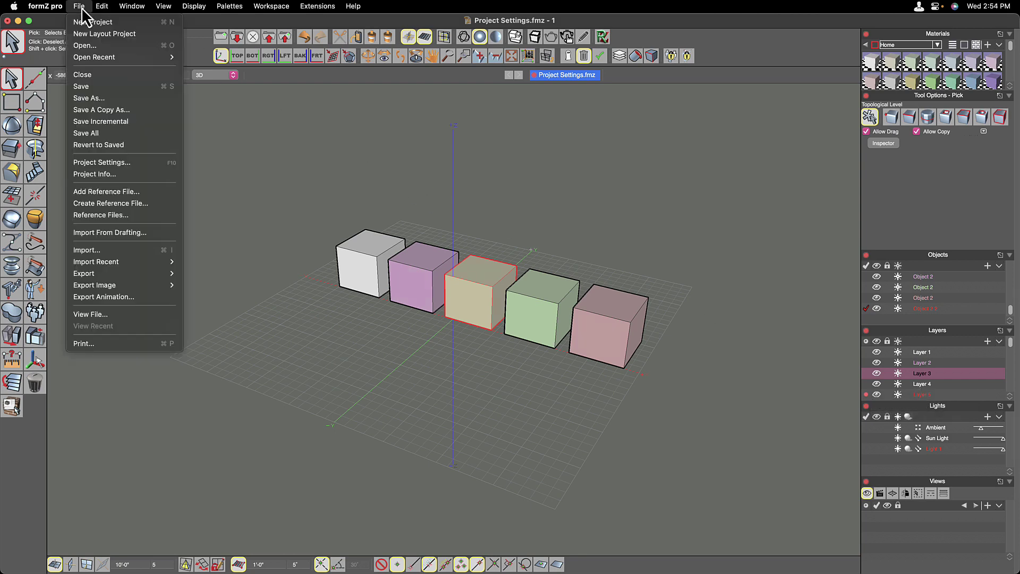
left_click(103, 162)
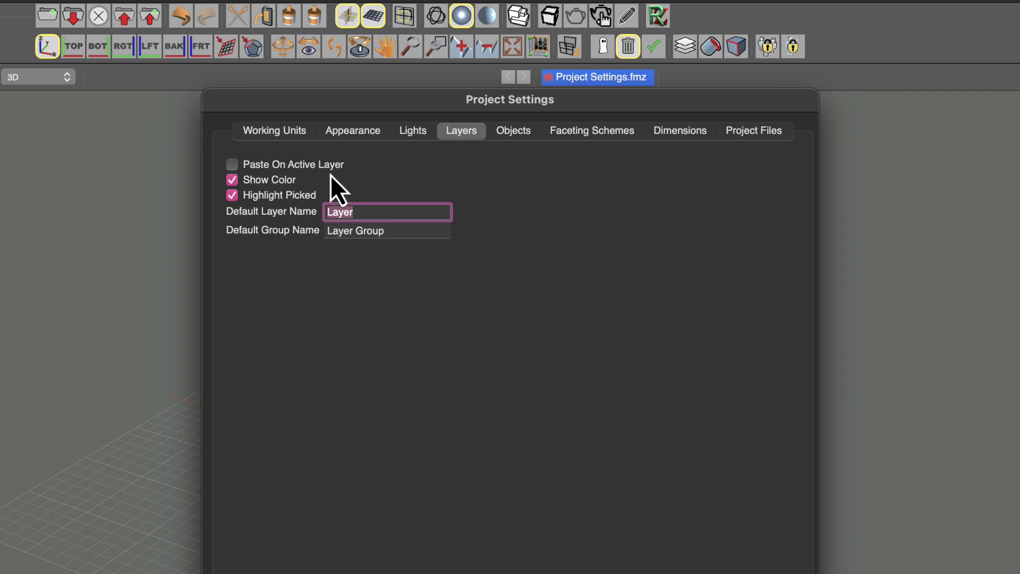
left_click(581, 136)
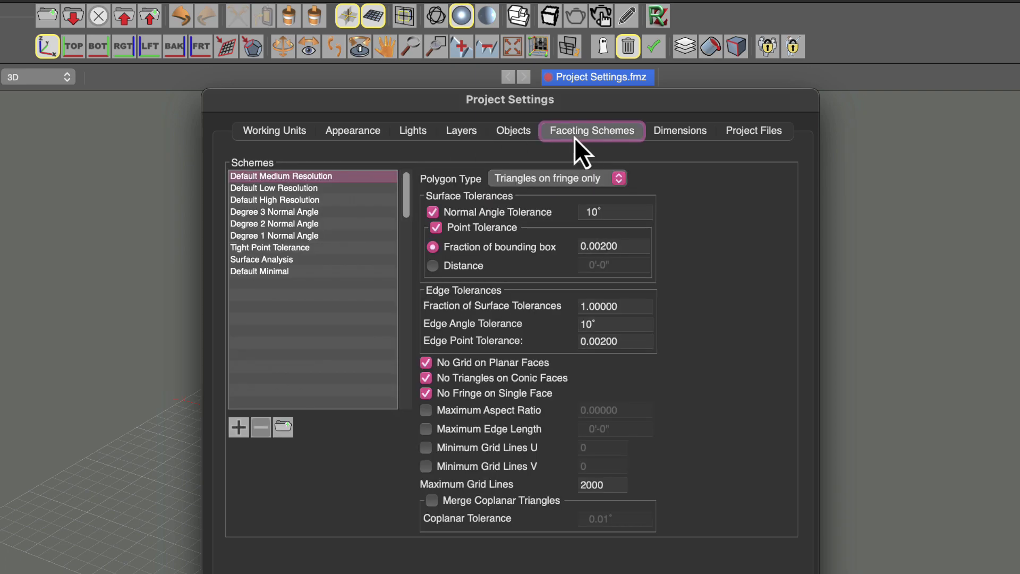
left_click(319, 200)
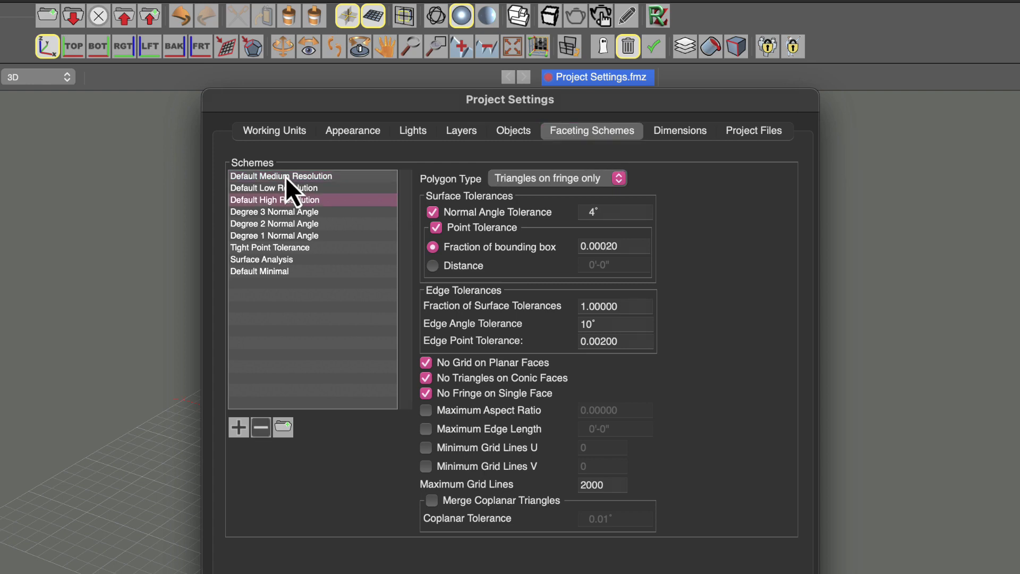
left_click(286, 176)
left_click(285, 192)
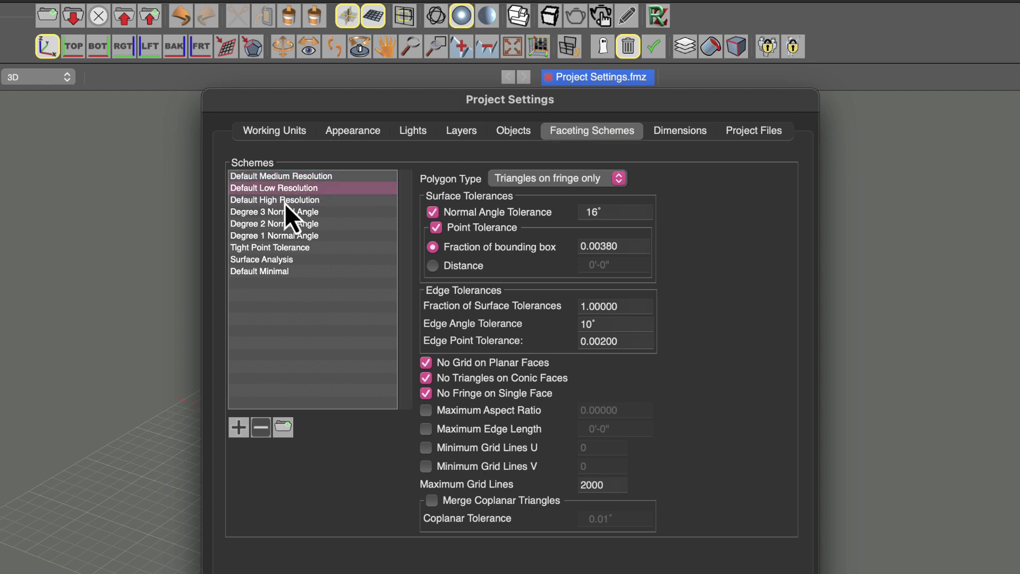
left_click(285, 201)
left_click(285, 215)
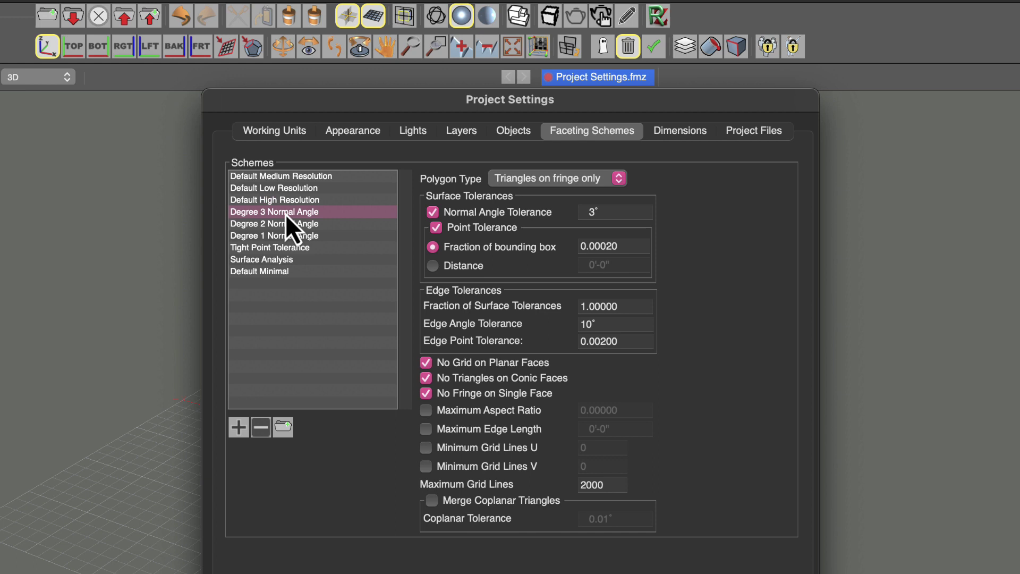
left_click(283, 180)
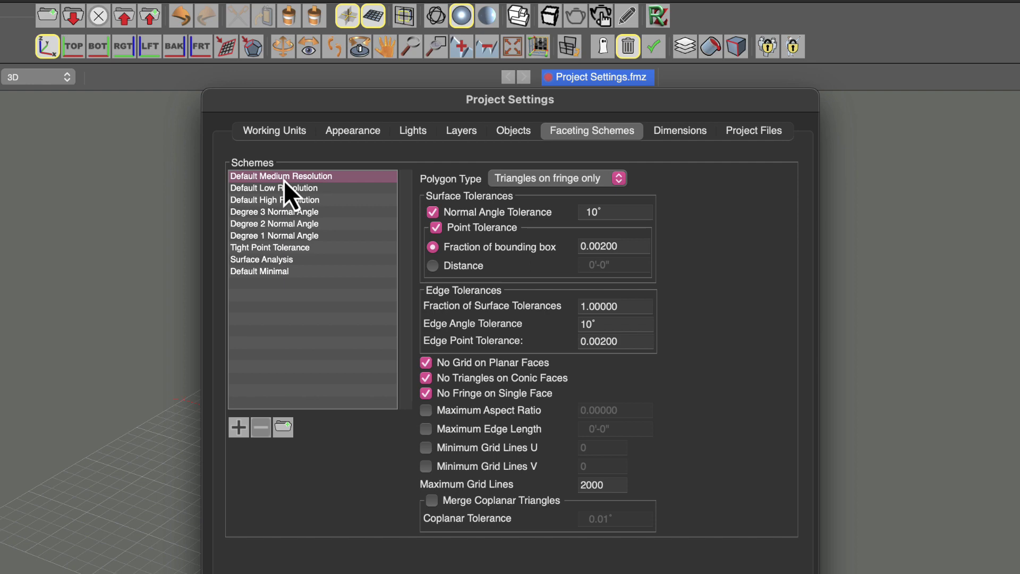
Step through the faceting schemes again, including Degree 2, then show the Dimensions settings.
left_click(371, 189)
left_click(338, 204)
left_click(337, 216)
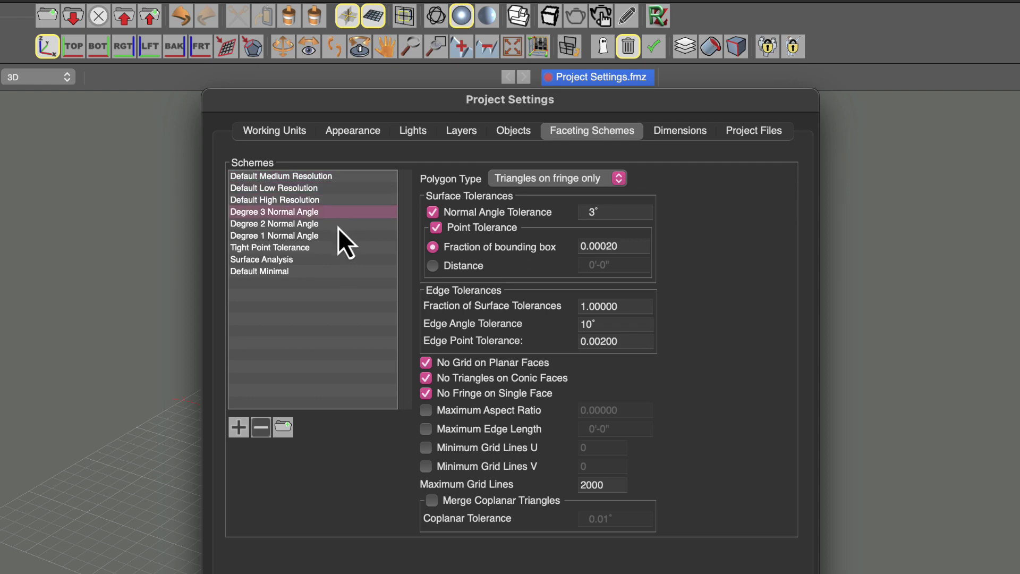
left_click(338, 227)
left_click(359, 179)
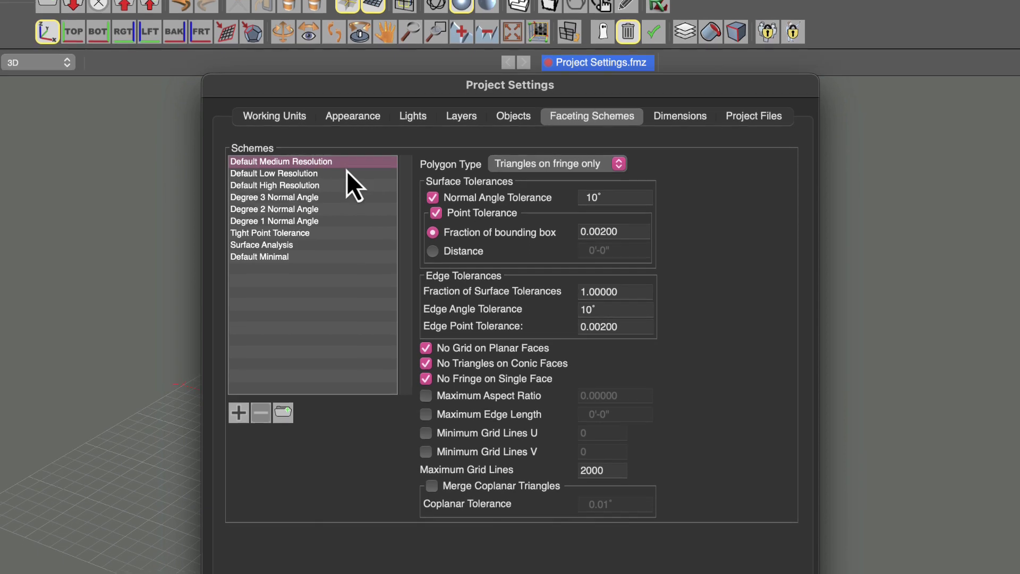
left_click(685, 56)
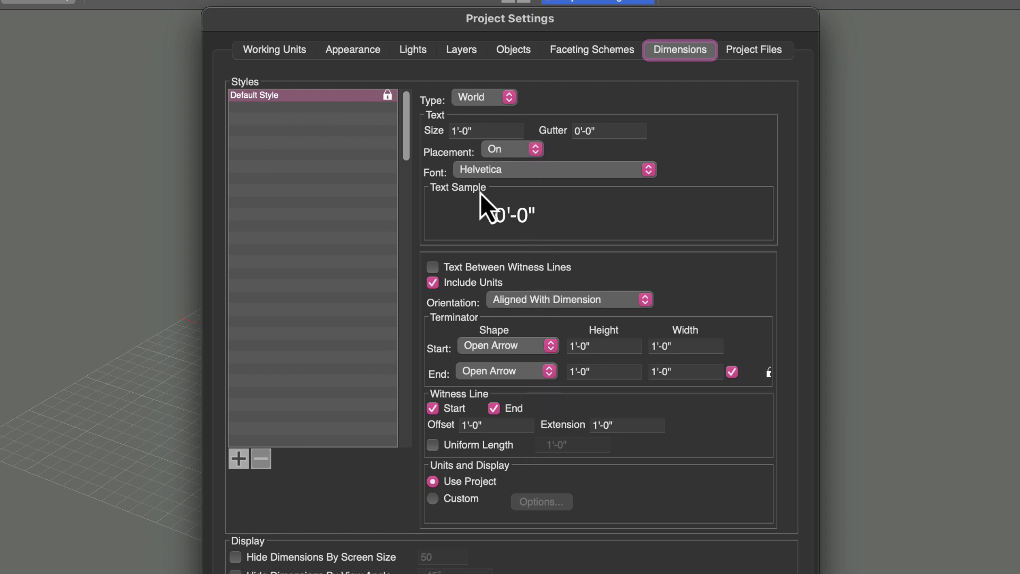
Add dimension style Style 1 with 6" text size and Avenir-Roman font.
left_click(243, 460)
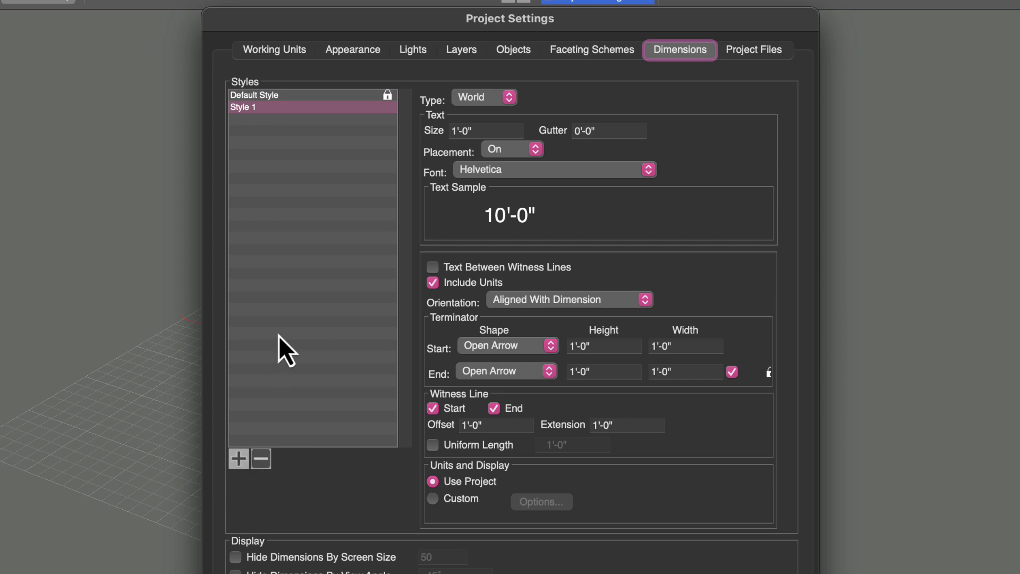
left_click(492, 130)
triple_click(455, 127)
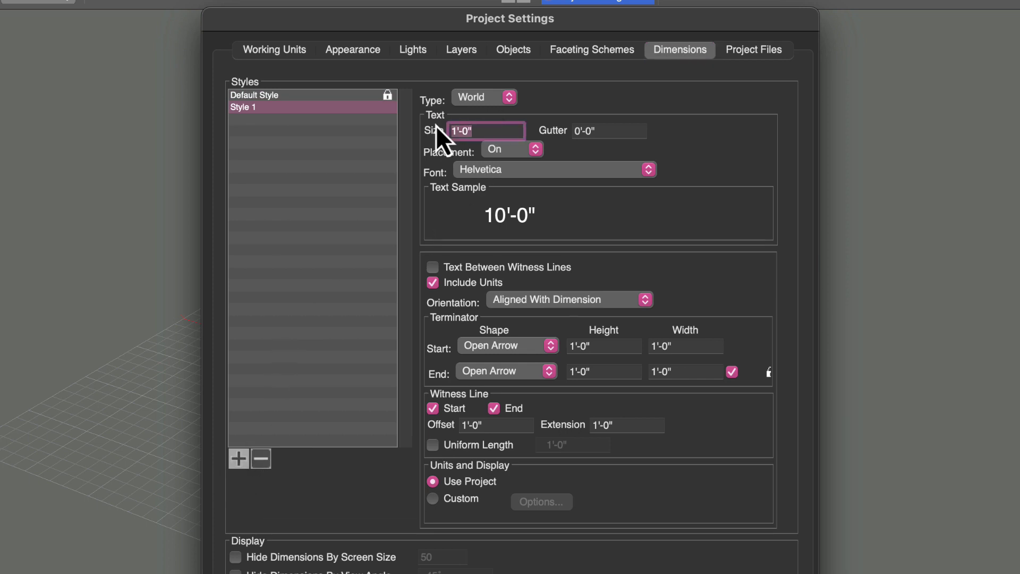
type("6\"")
key("Tab")
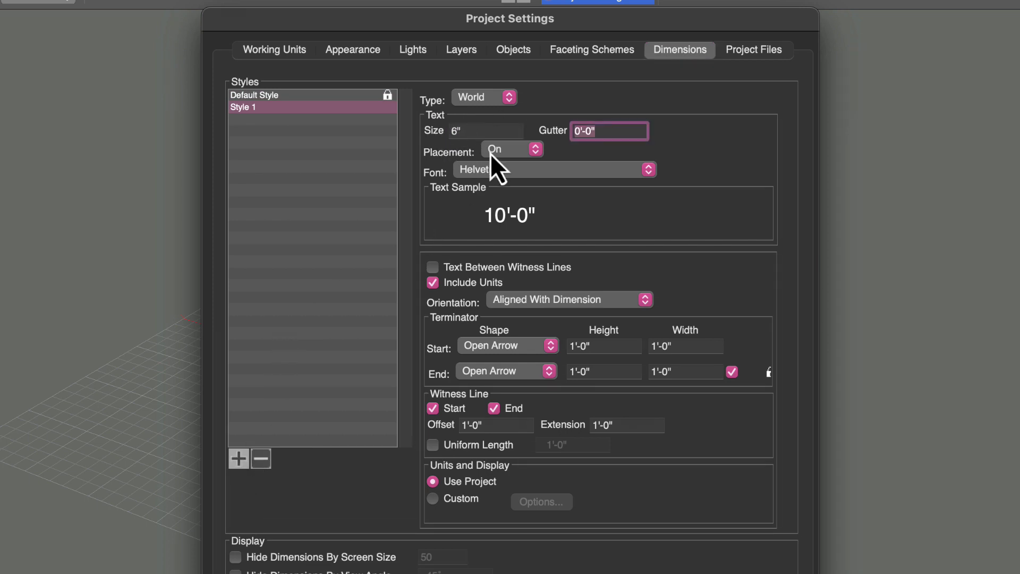
left_click(489, 171)
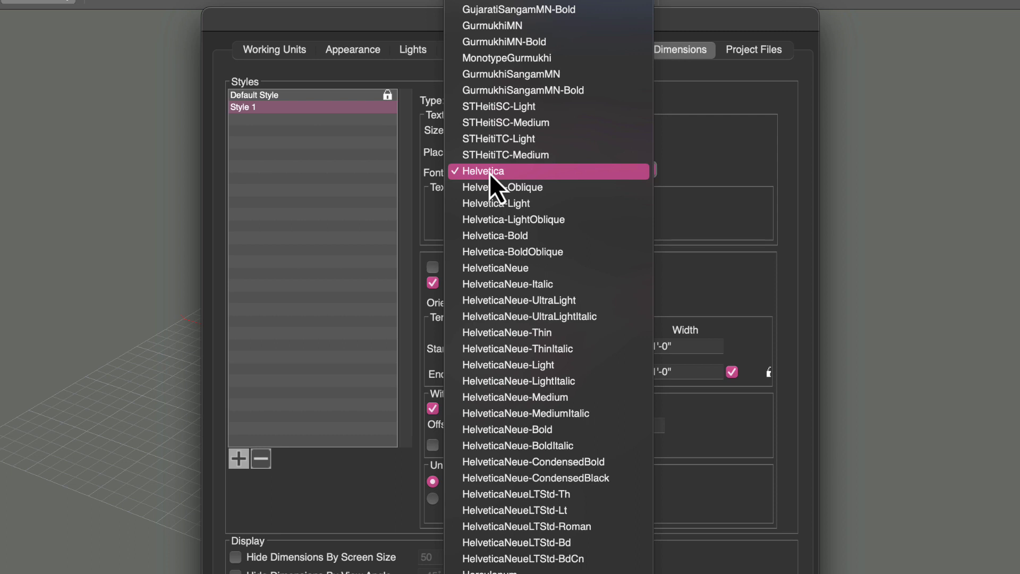
key("Escape")
Give Style 1 slash terminators 4" high and 2" wide at both ends.
left_click(503, 349)
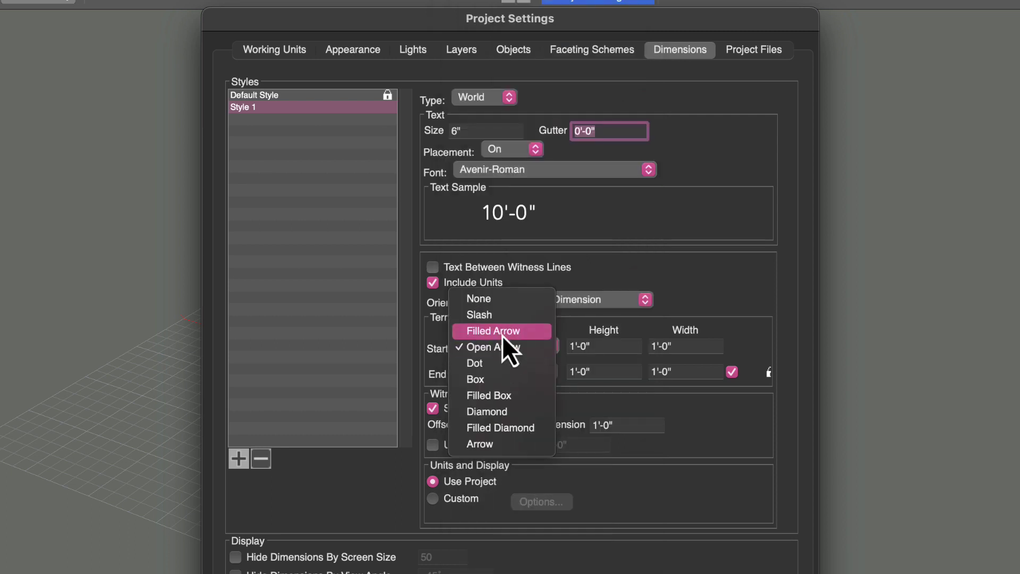
left_click(506, 314)
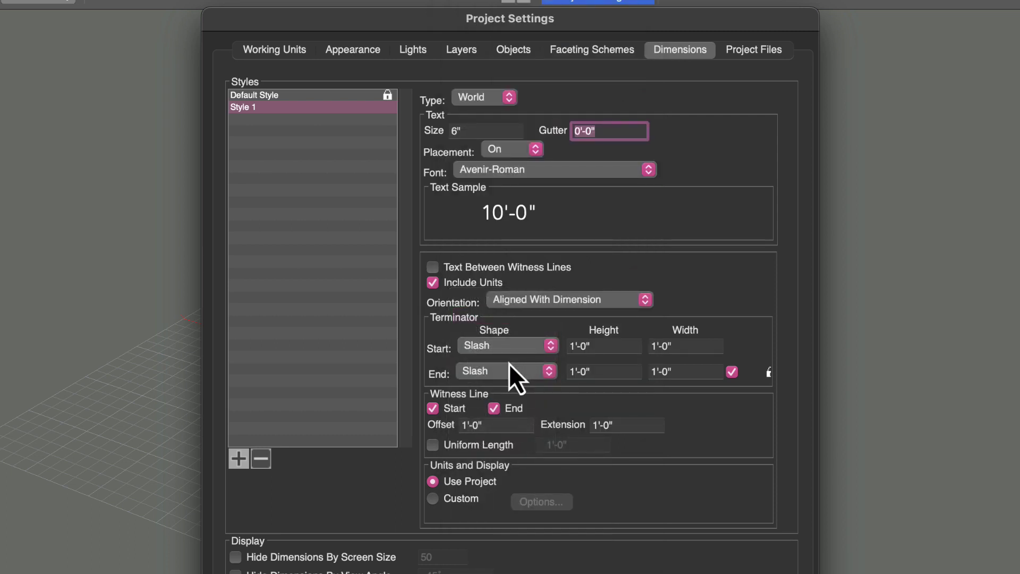
left_click(608, 346)
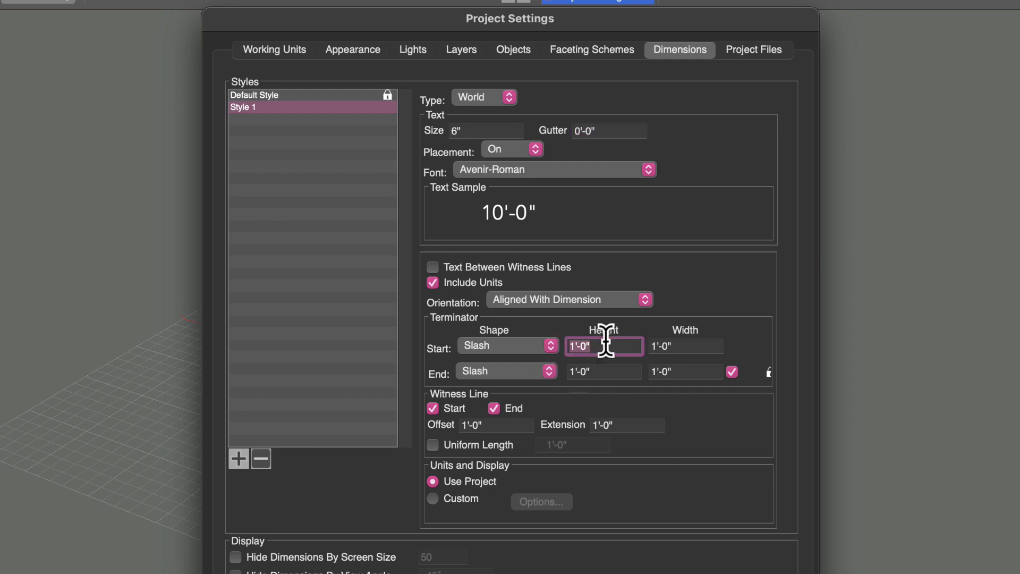
type("4\"")
key("Tab")
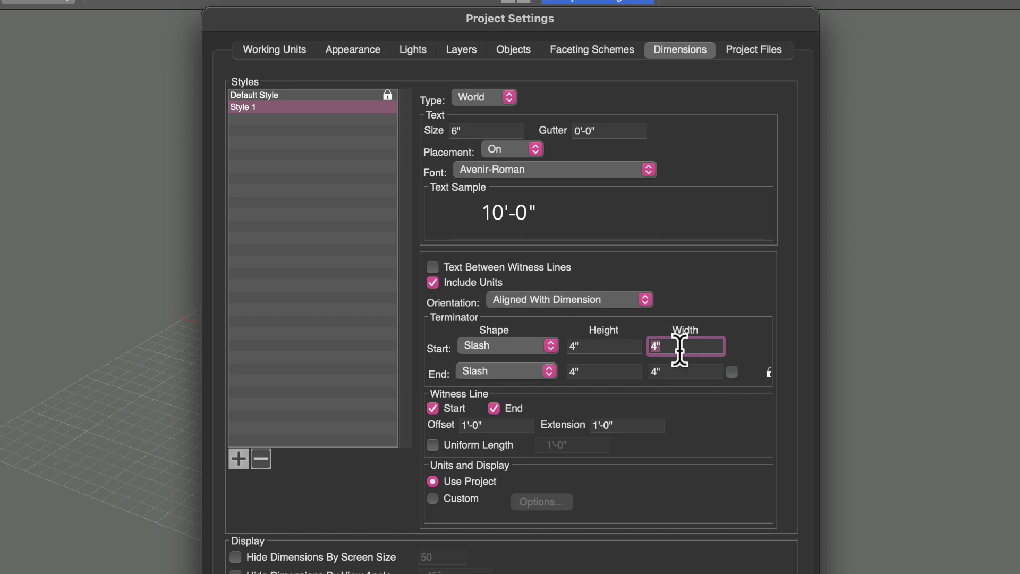
type("2\"")
key("Tab")
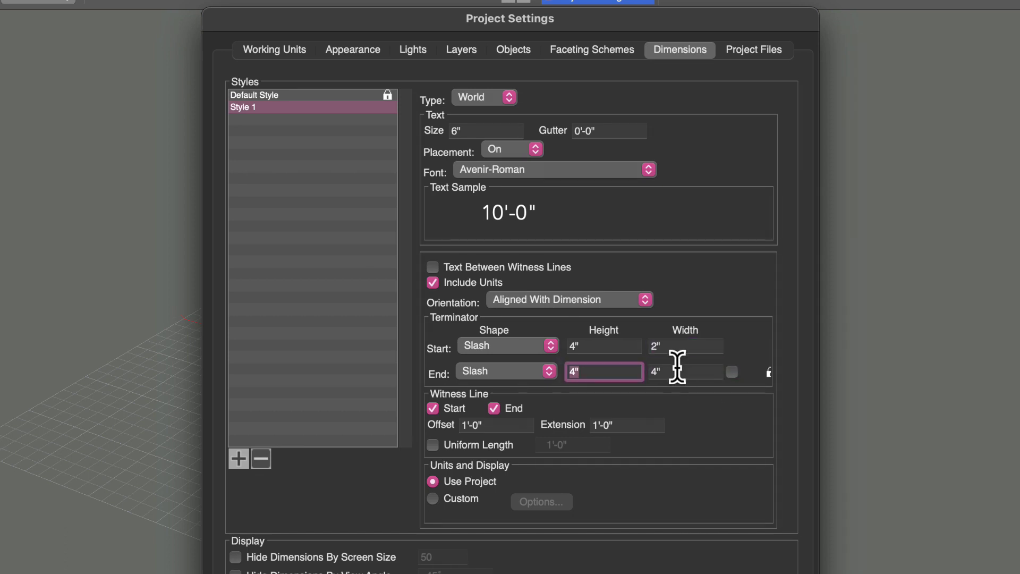
key("Tab")
type("2\"")
key("Tab")
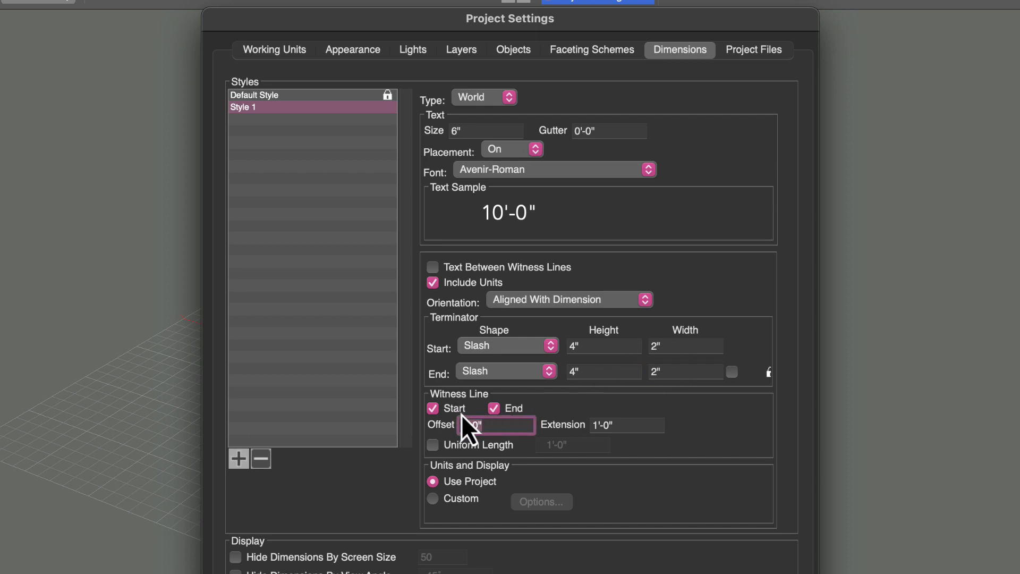
Set the witness line offset to 4" and extension to 43", then close the settings.
type("4\"")
key("Tab")
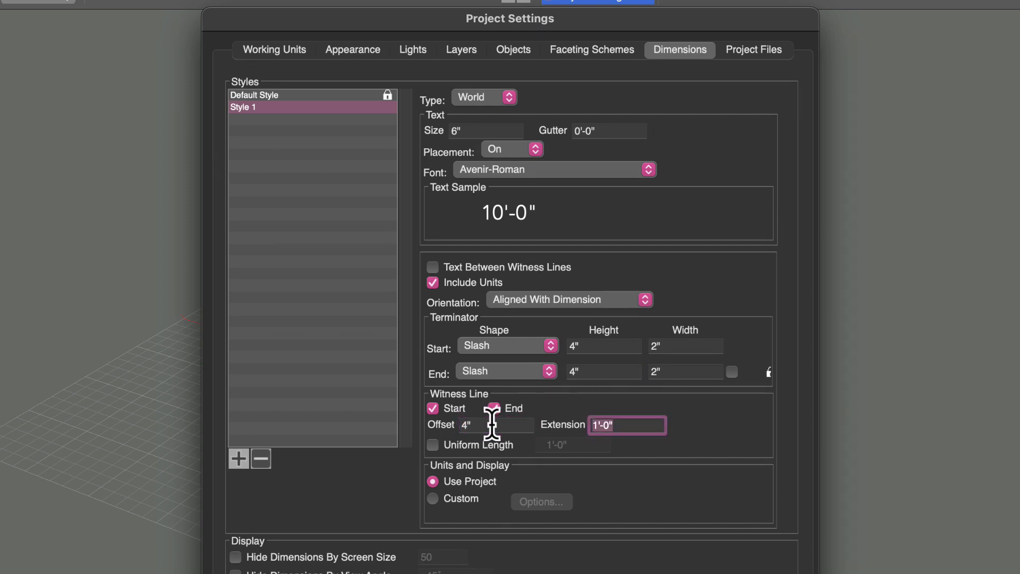
type("43\"")
key("Tab")
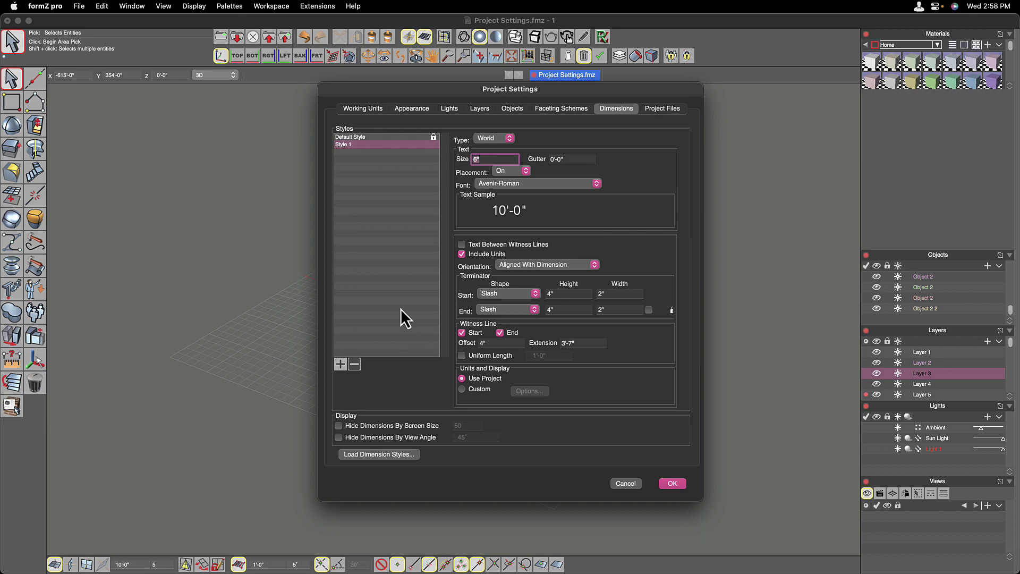
key("Return")
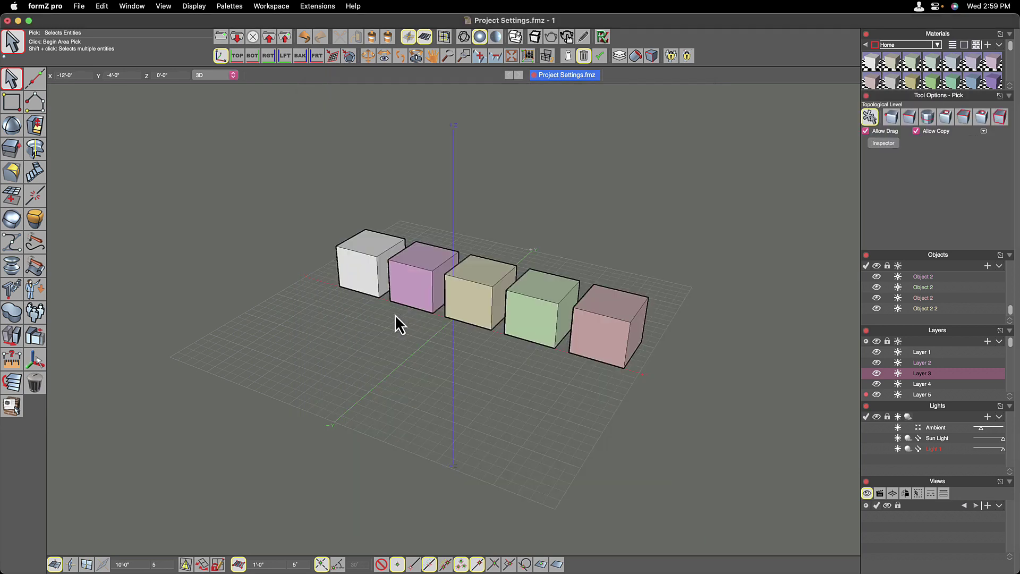
Draw a Default Style linear dimension from the white cube to the pink cube.
left_click(12, 289)
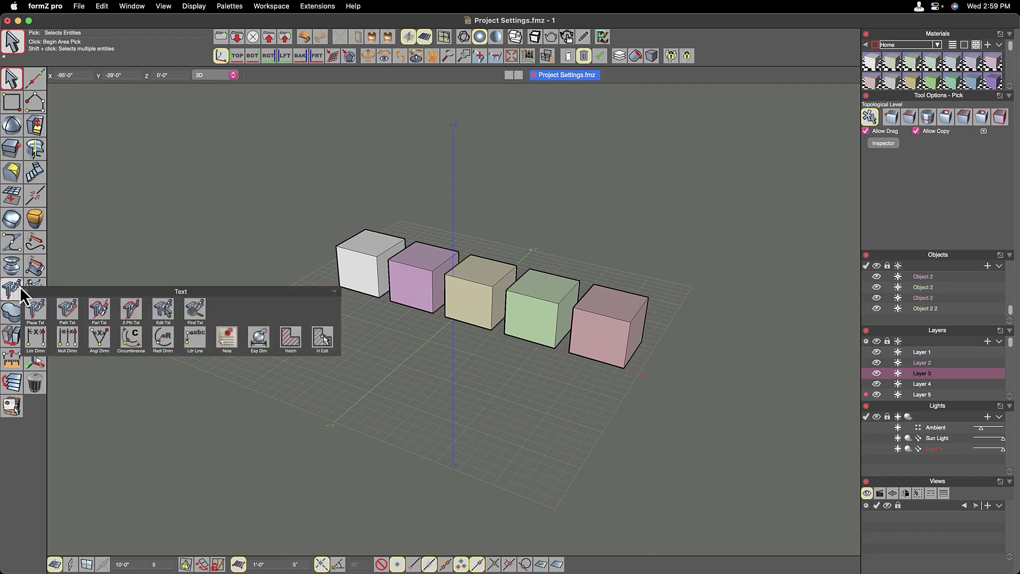
left_click_drag(40, 293, 84, 129)
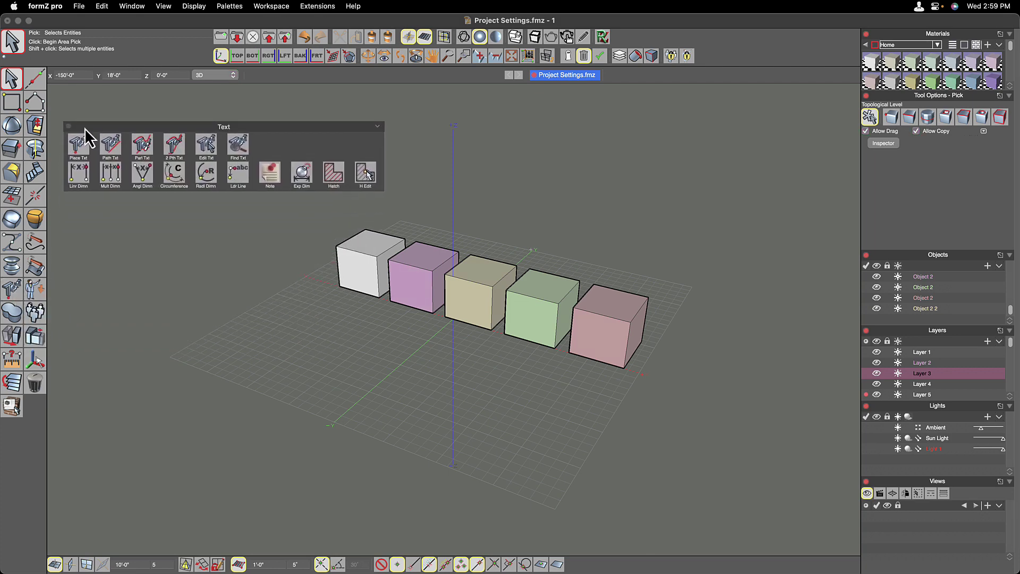
left_click(82, 176)
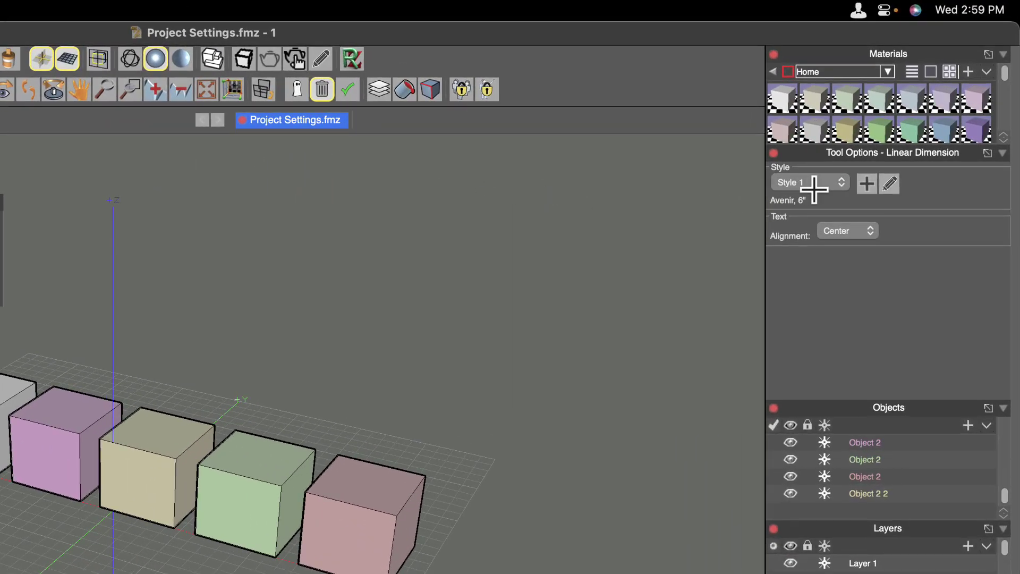
left_click(808, 183)
left_click(814, 172)
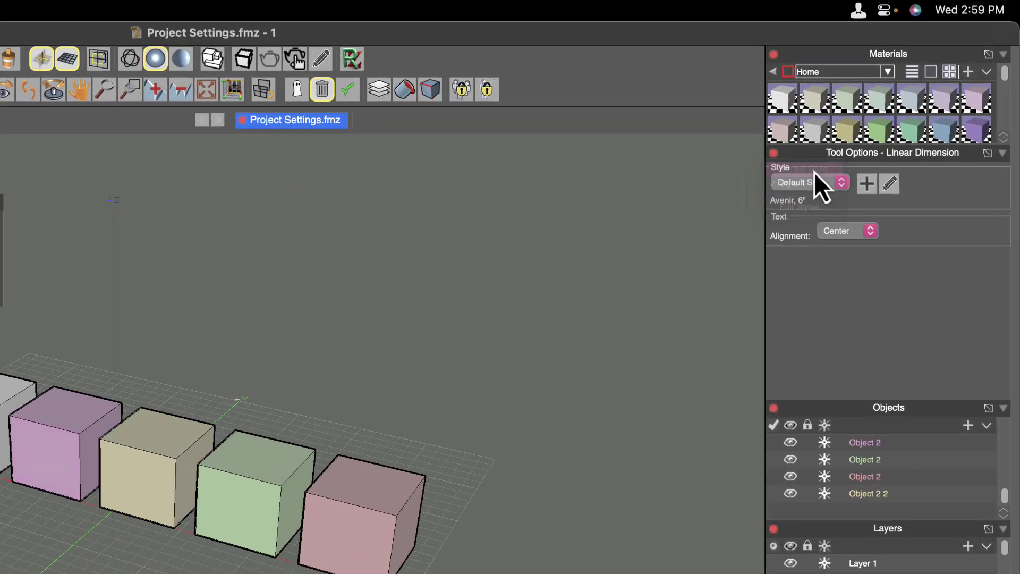
left_click(815, 180)
left_click(802, 199)
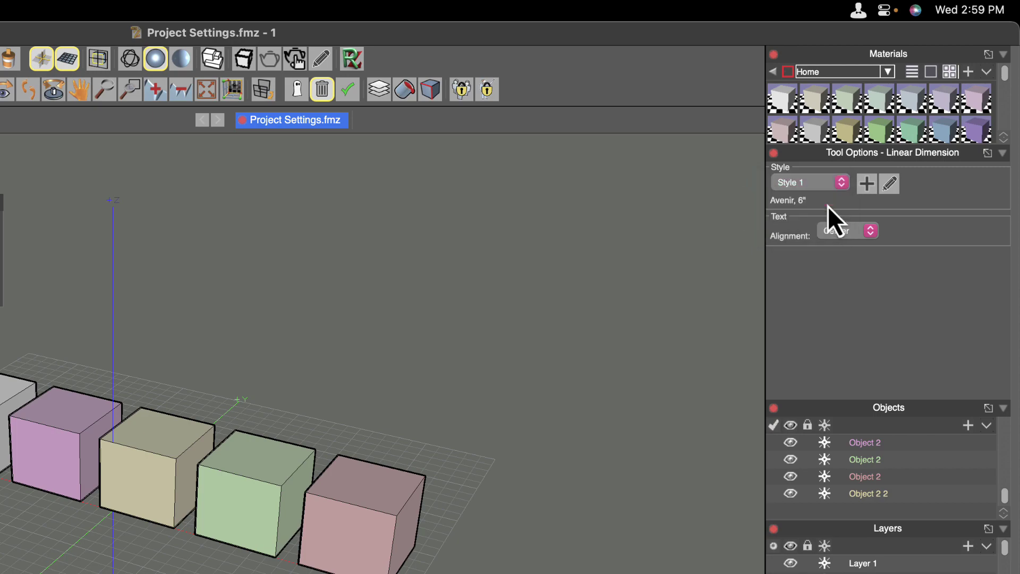
left_click(821, 187)
left_click(820, 175)
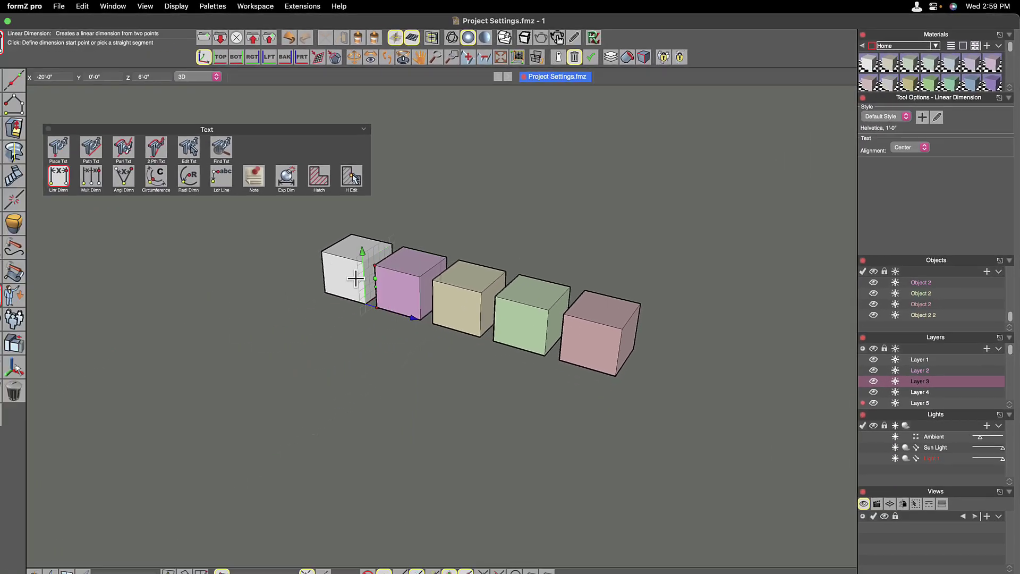
left_click(322, 284)
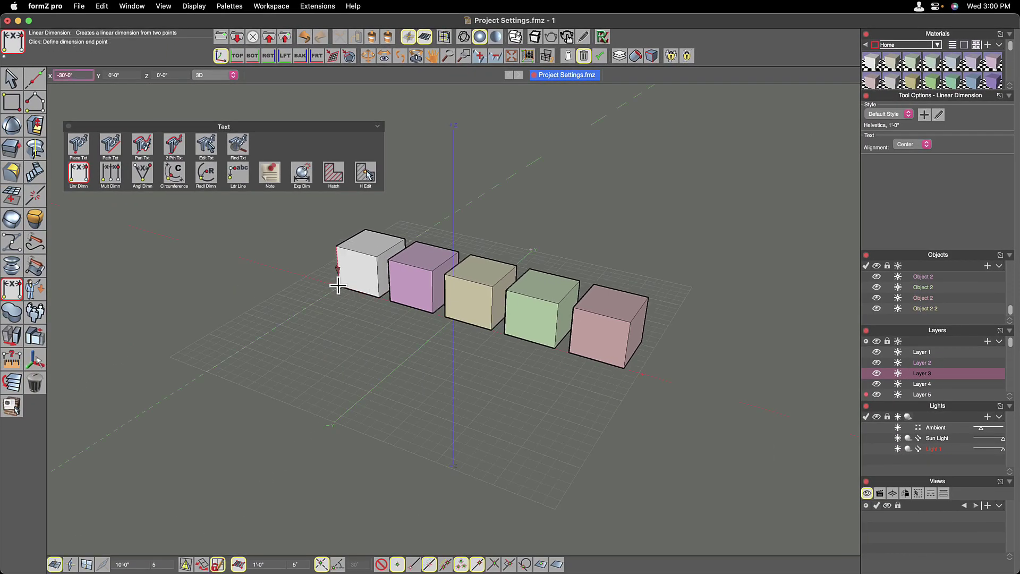
left_click(624, 366)
left_click(597, 387)
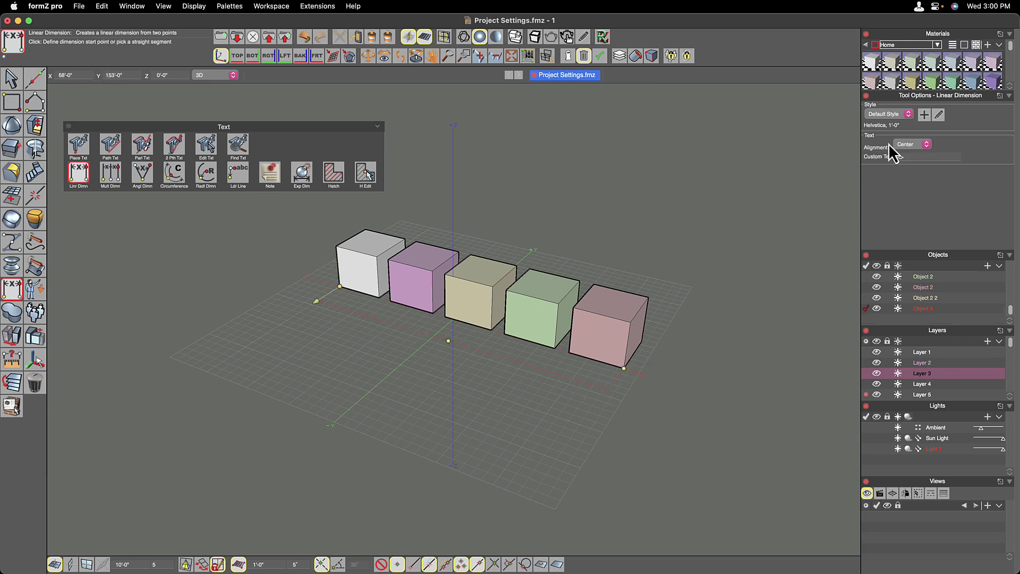
Draw a Style 1 linear dimension along the white cube's bottom edge.
left_click(11, 79)
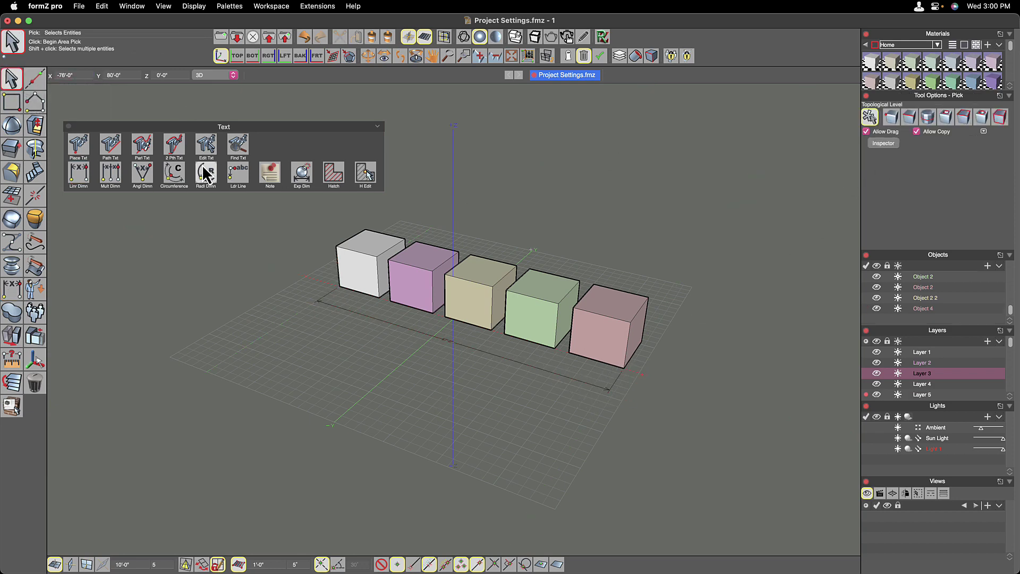
left_click(85, 179)
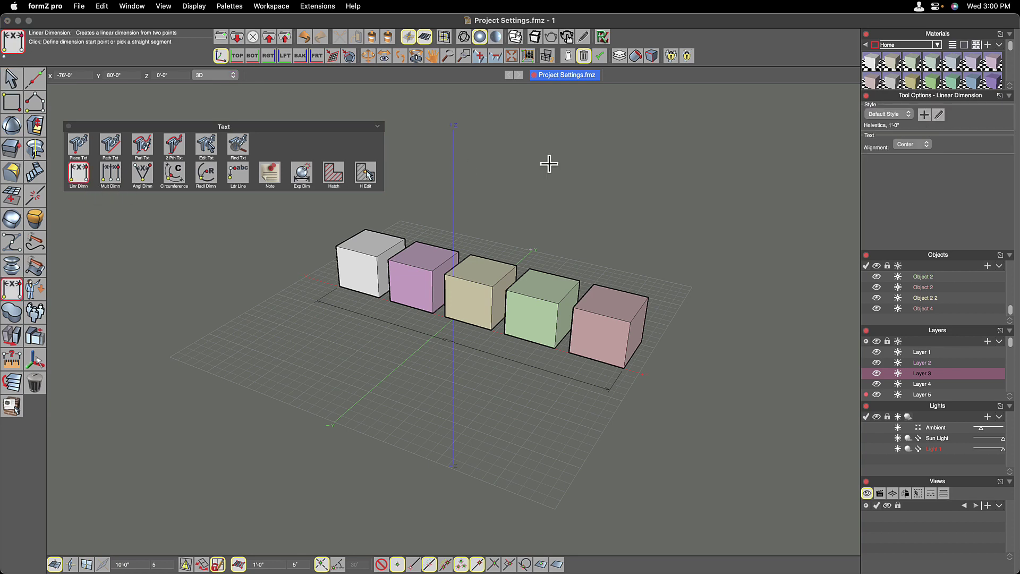
left_click(876, 118)
left_click(885, 123)
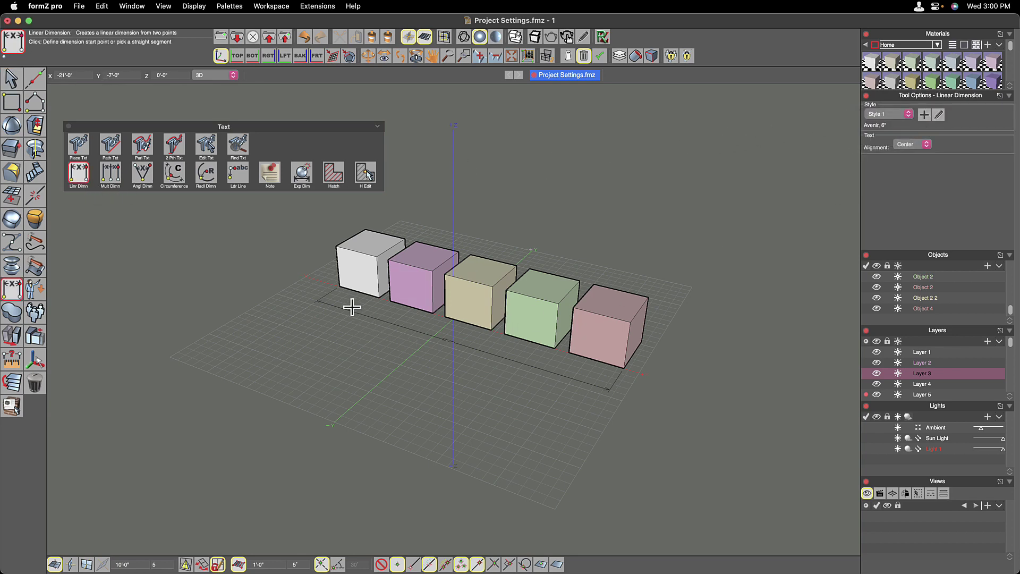
left_click(340, 289)
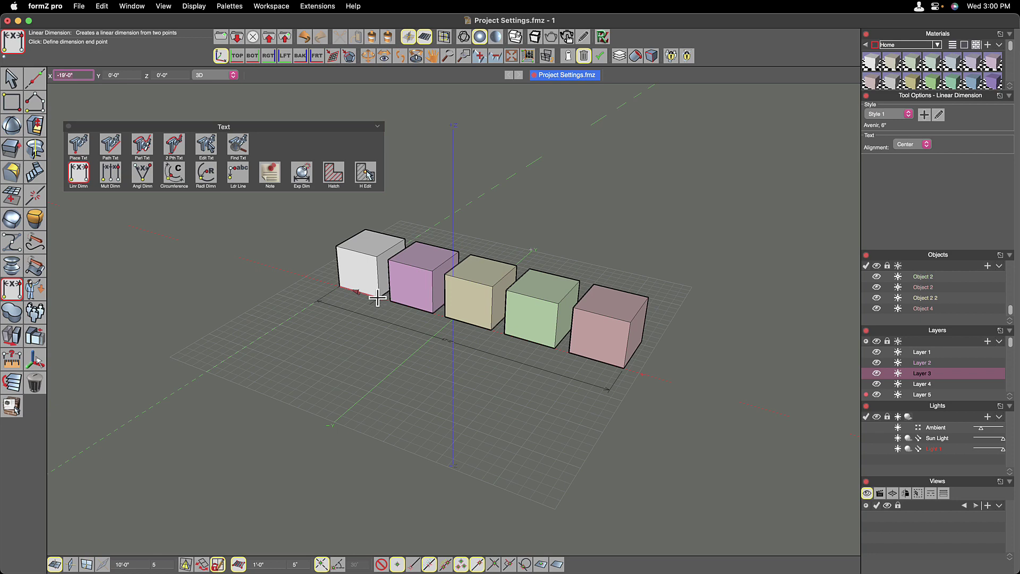
left_click(379, 299)
left_click(371, 304)
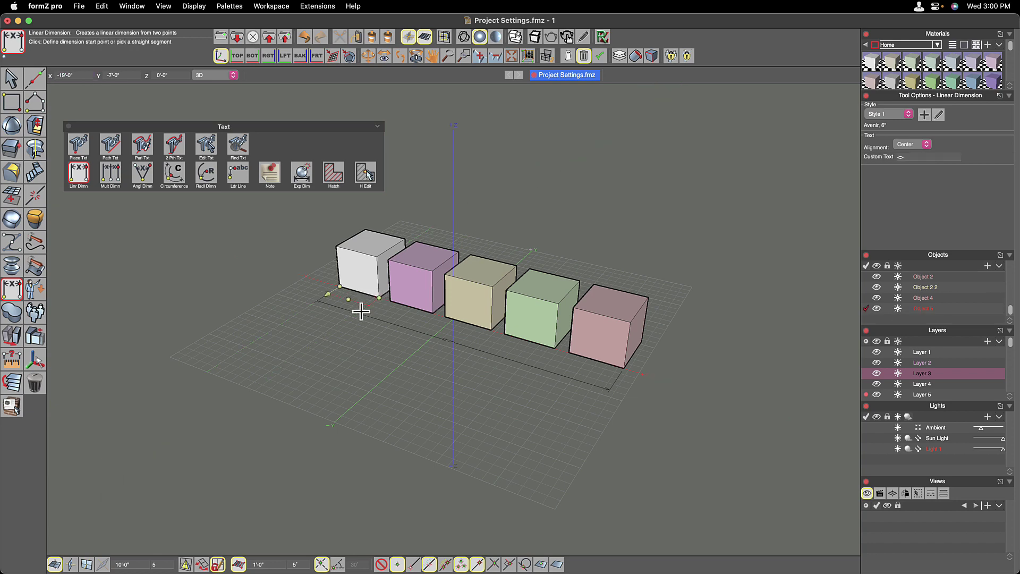
Zoom in to inspect the 11'-0" dimension on the white cube, then clear the selection.
scroll(361, 312, "up", 10)
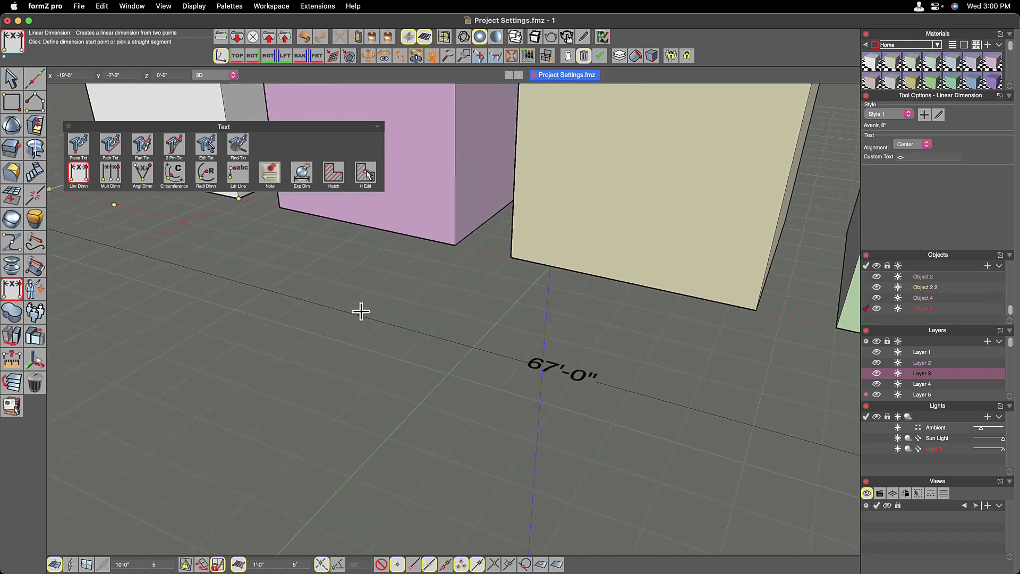
scroll(573, 371, "up", 10)
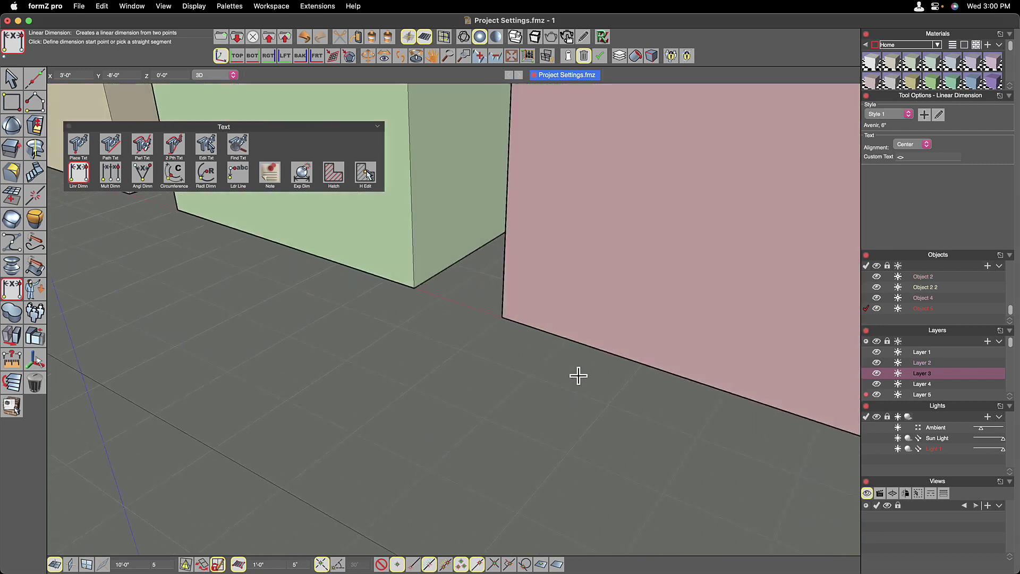
scroll(578, 376, "down", 5)
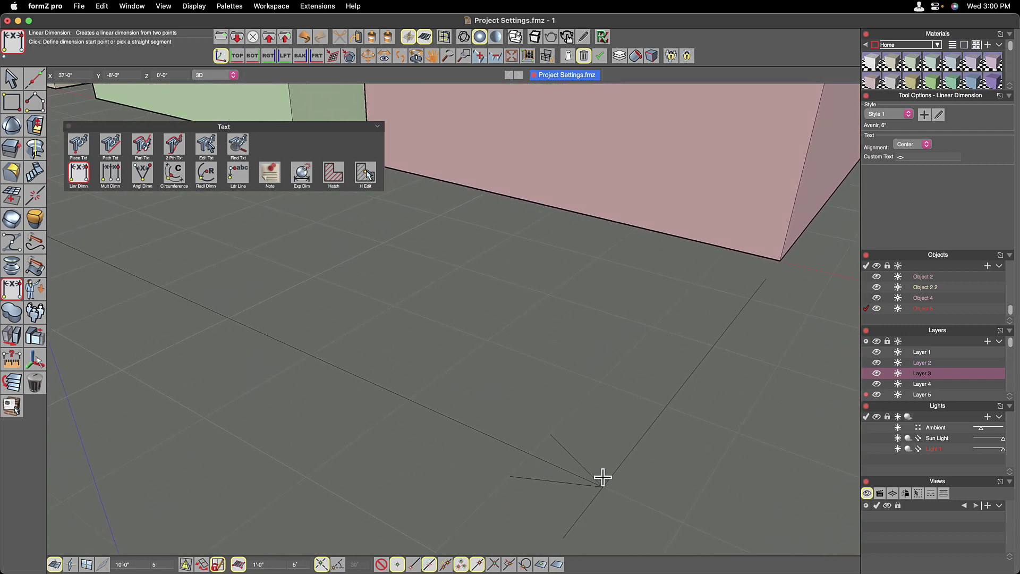
scroll(603, 477, "down", 10)
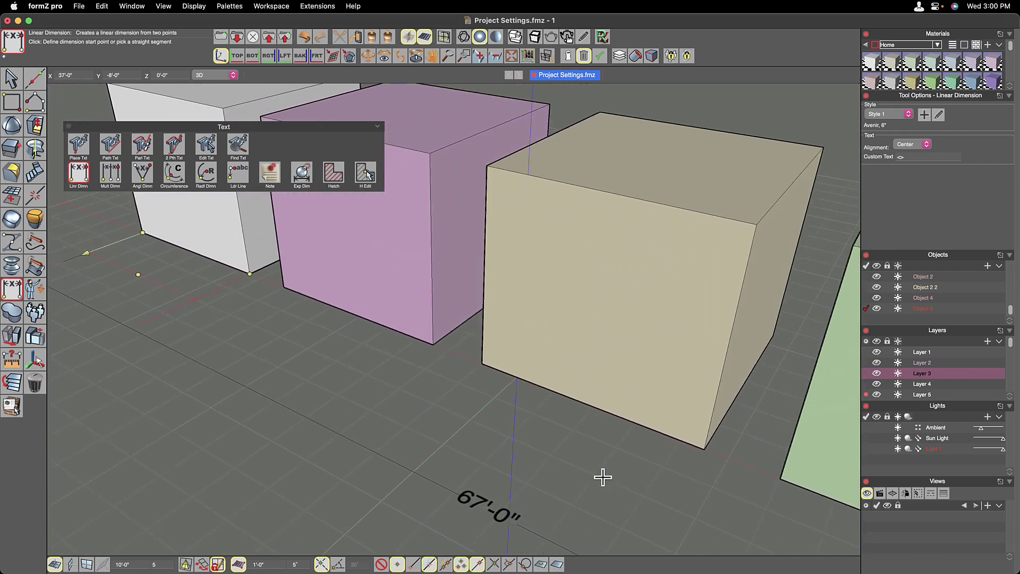
scroll(602, 477, "up", 10)
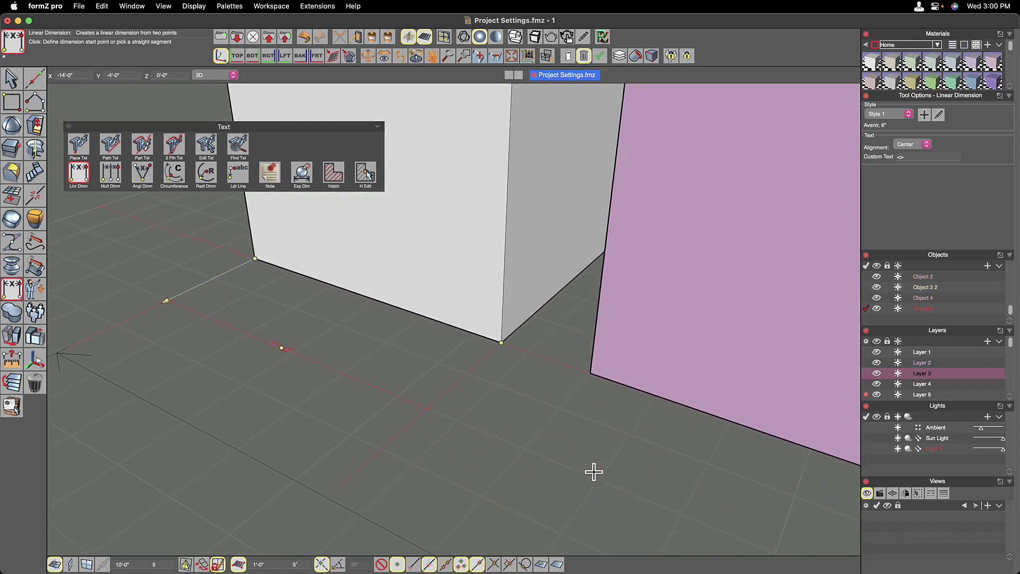
left_click(11, 78)
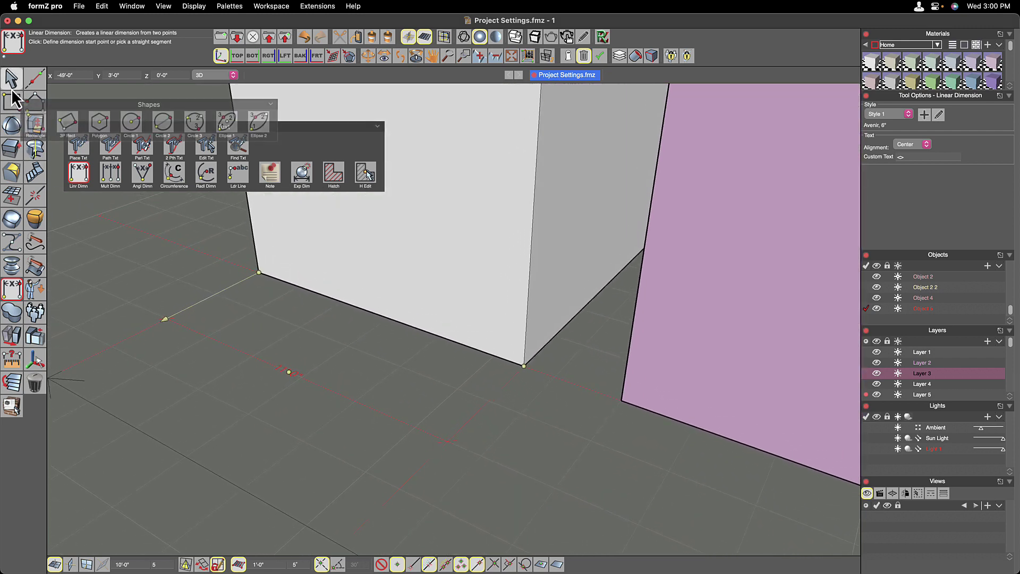
left_click(155, 284)
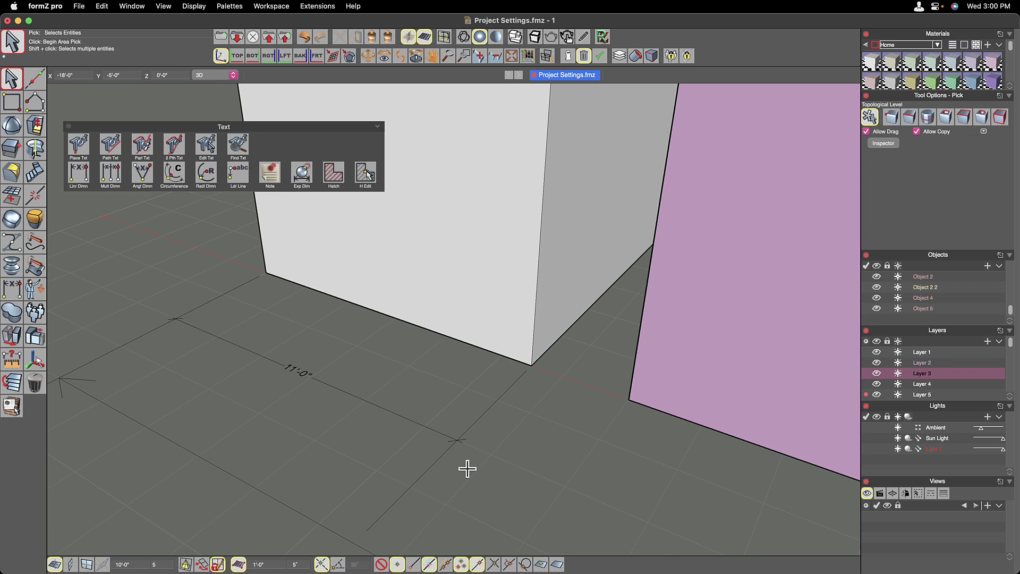
left_click(79, 6)
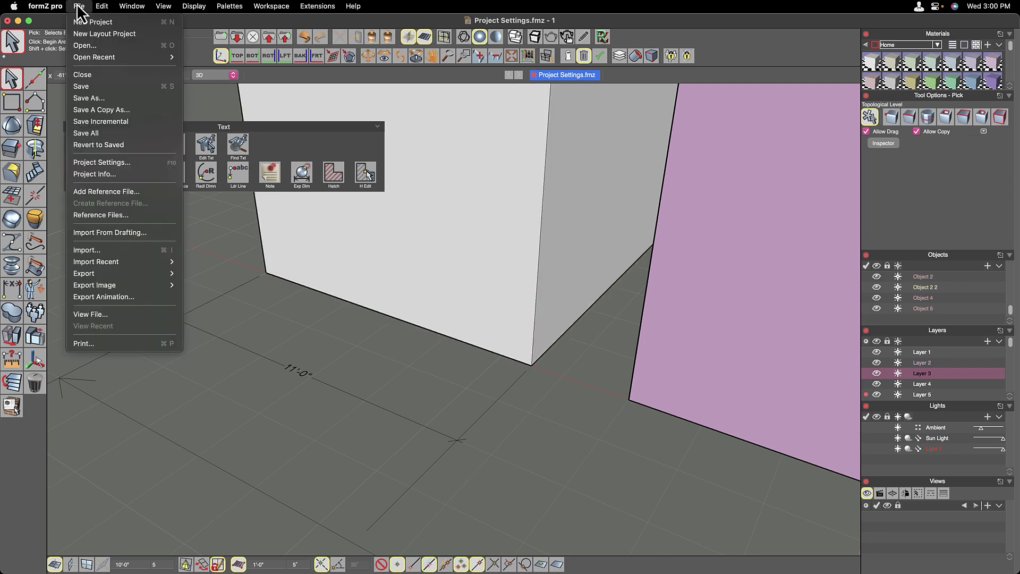
In Project Settings, change Style 1's witness line extension from 3'-7" to 4".
left_click(109, 163)
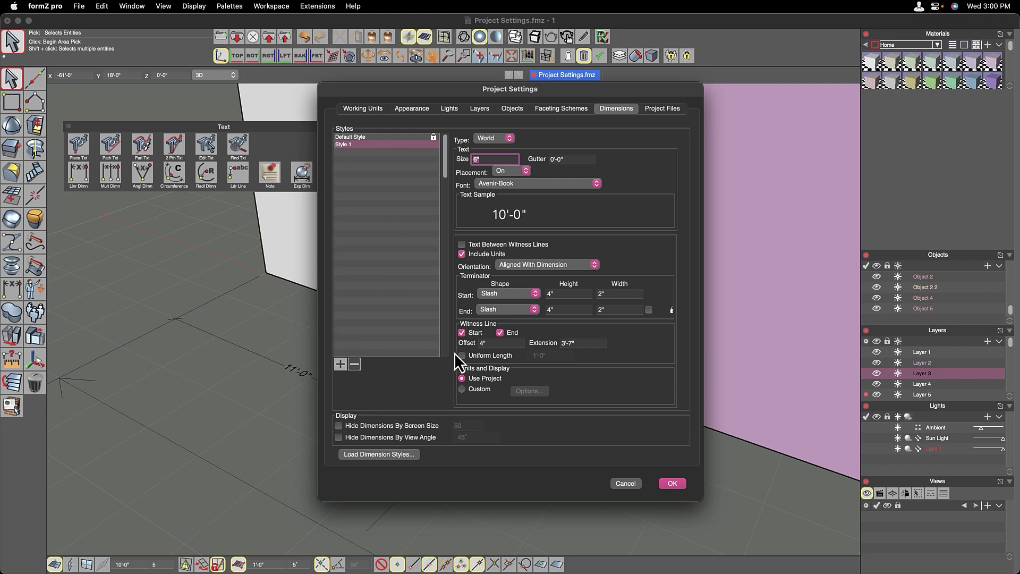
left_click(587, 343)
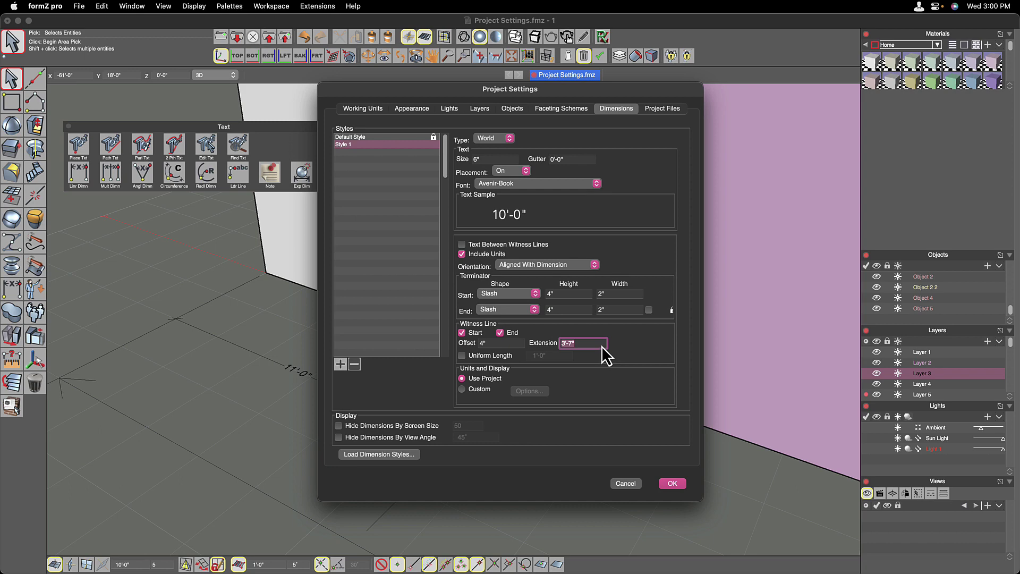
type("4")
left_click(673, 484)
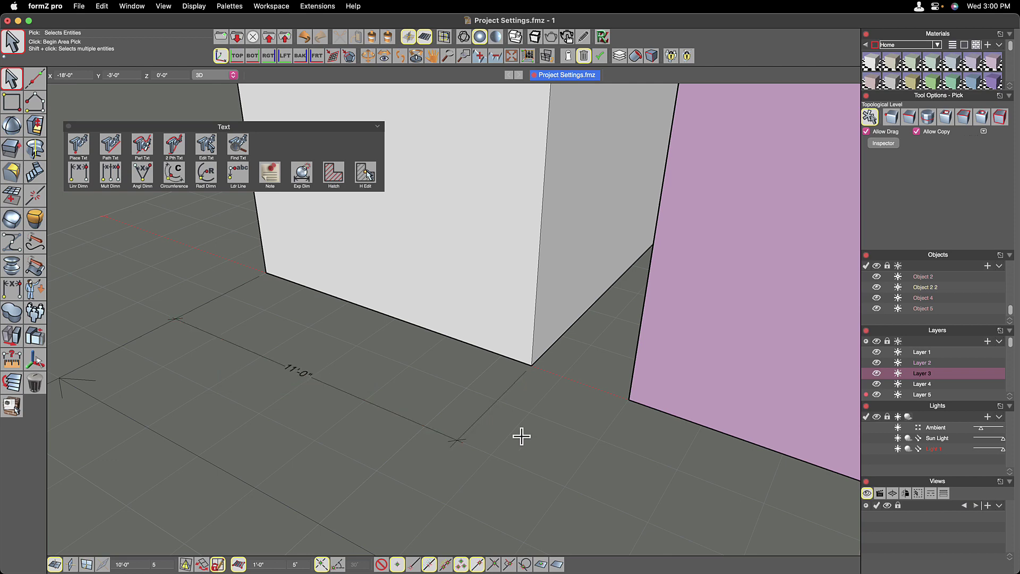
Assign Style 1 to the long 67'-0" dimension through the Inspector's Parameters.
scroll(478, 425, "down", 5)
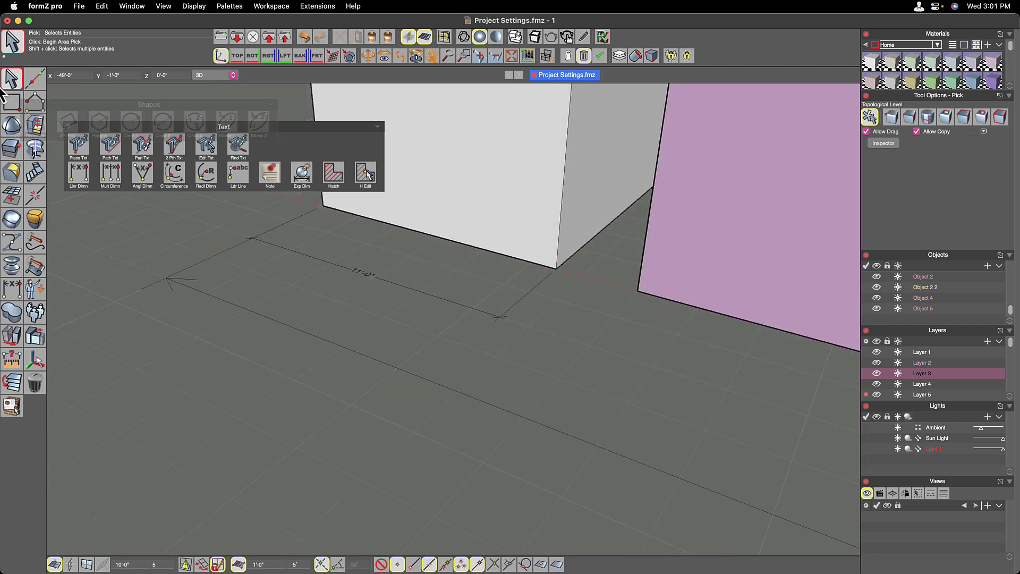
left_click(216, 295)
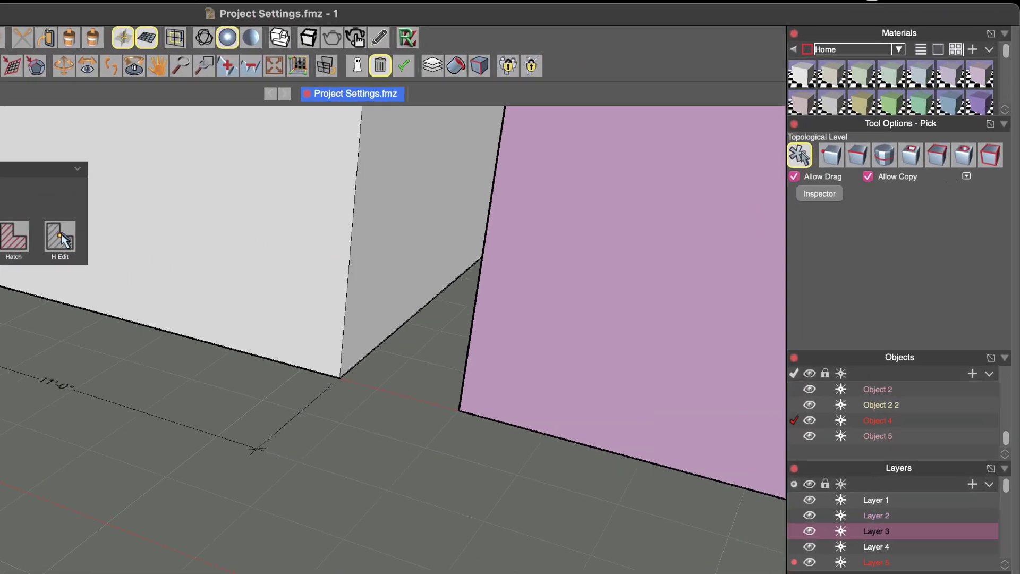
left_click(801, 125)
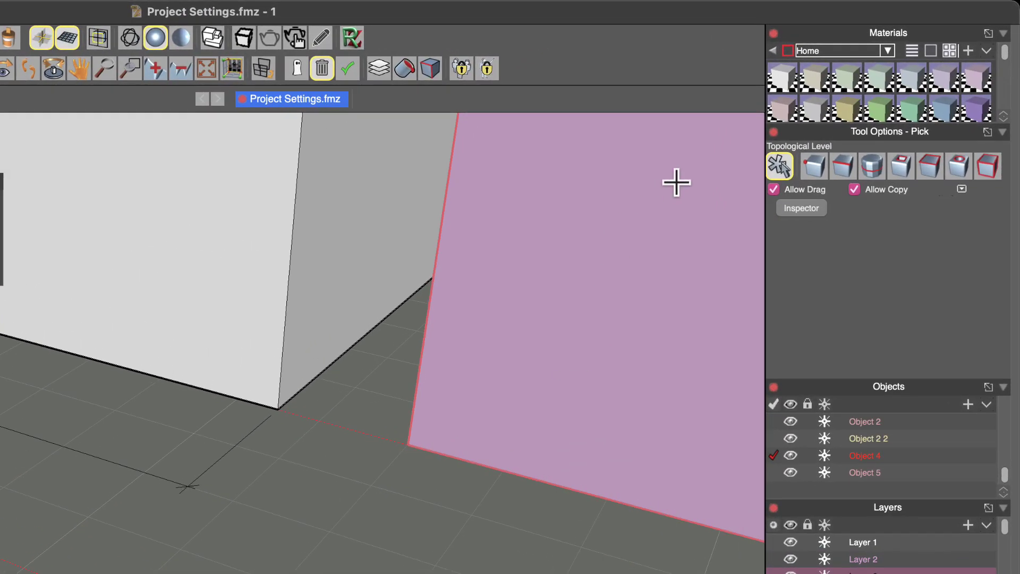
left_click(807, 210)
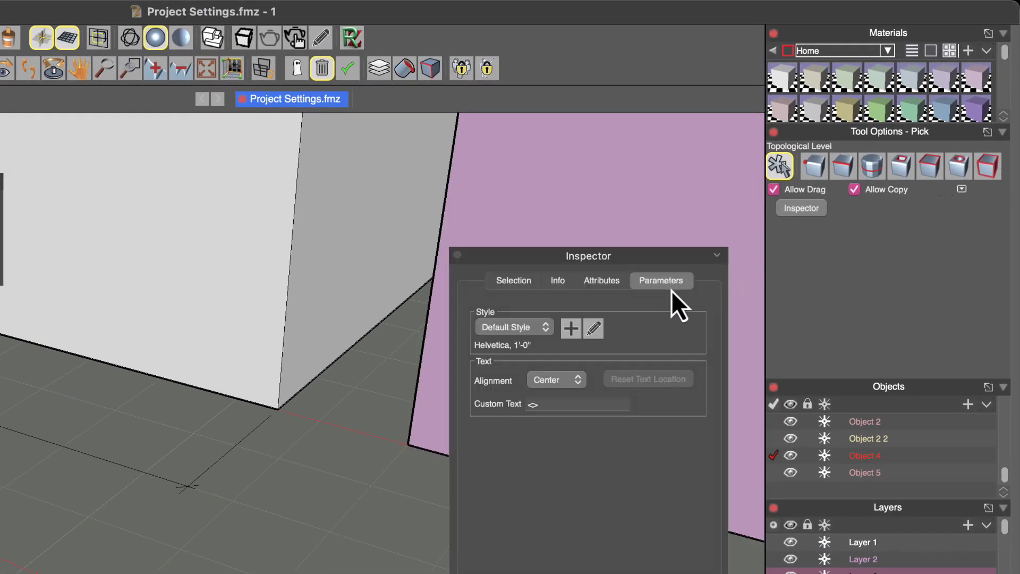
left_click(532, 330)
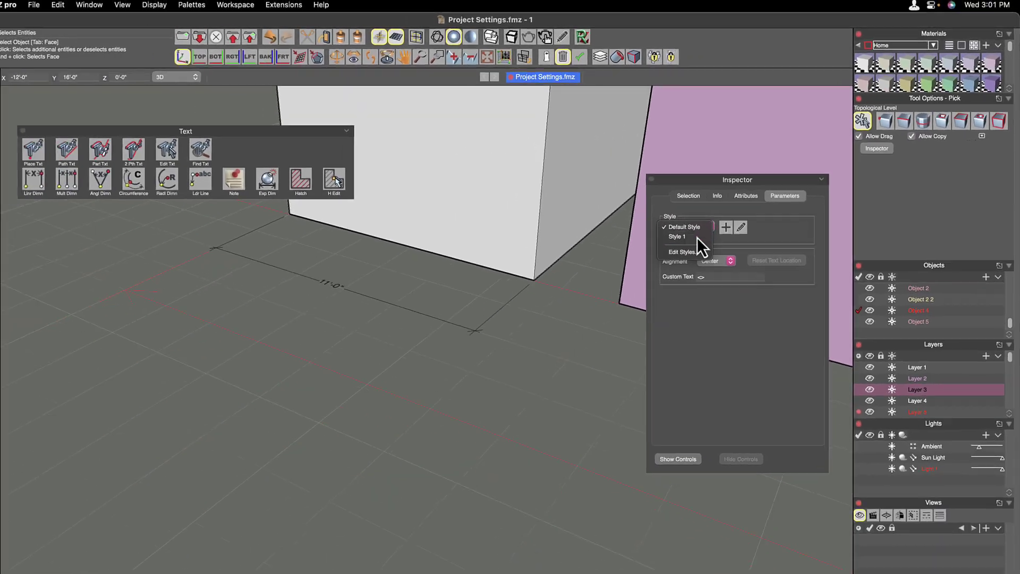
left_click(526, 341)
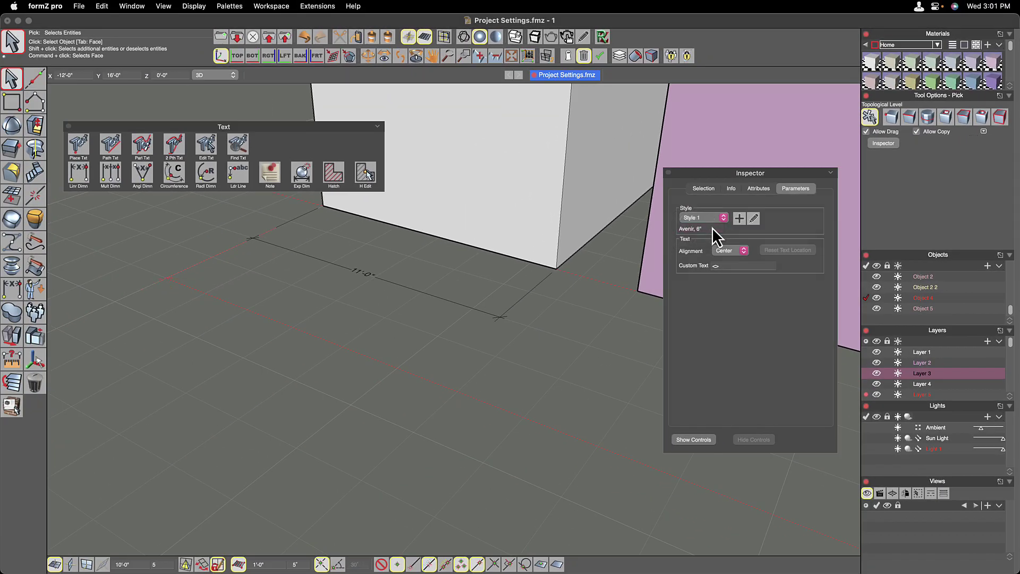
left_click(668, 172)
Deselect the dimension and bring up the File menu.
left_click(548, 354)
scroll(548, 353, "down", 5)
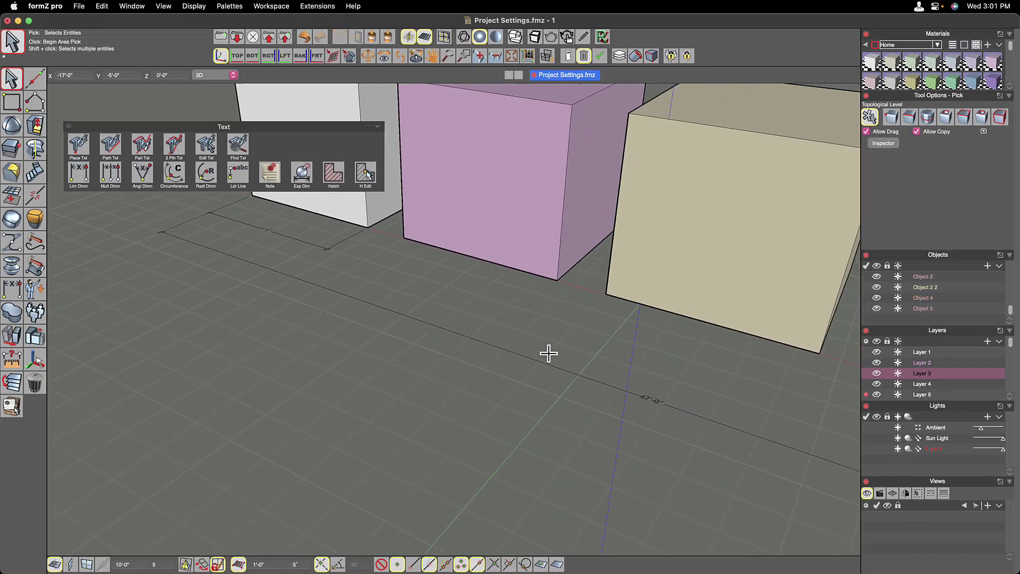
left_click(79, 5)
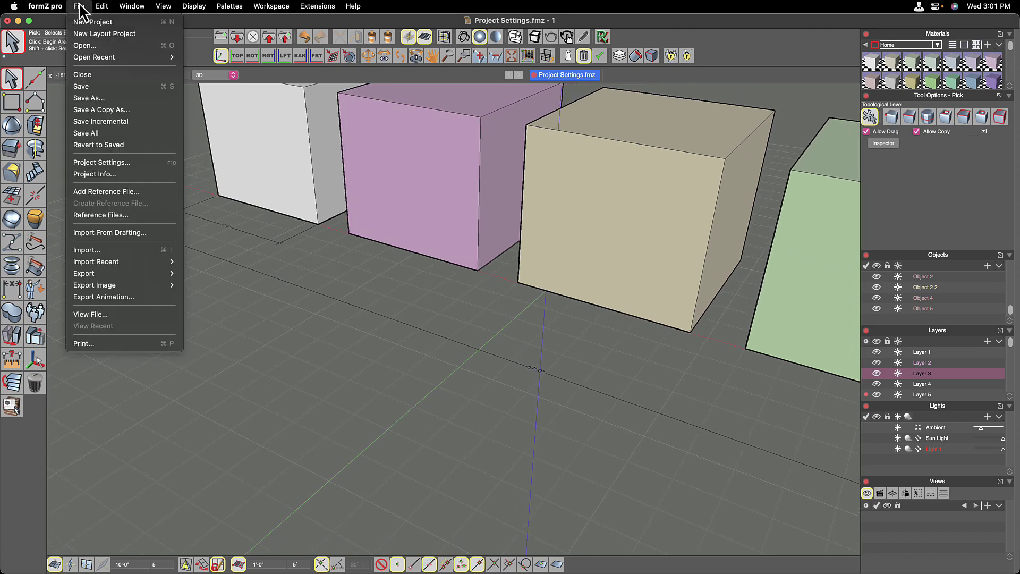
Show the Project Files page of Project Settings with Keep Backup and Smaller Files options.
left_click(110, 162)
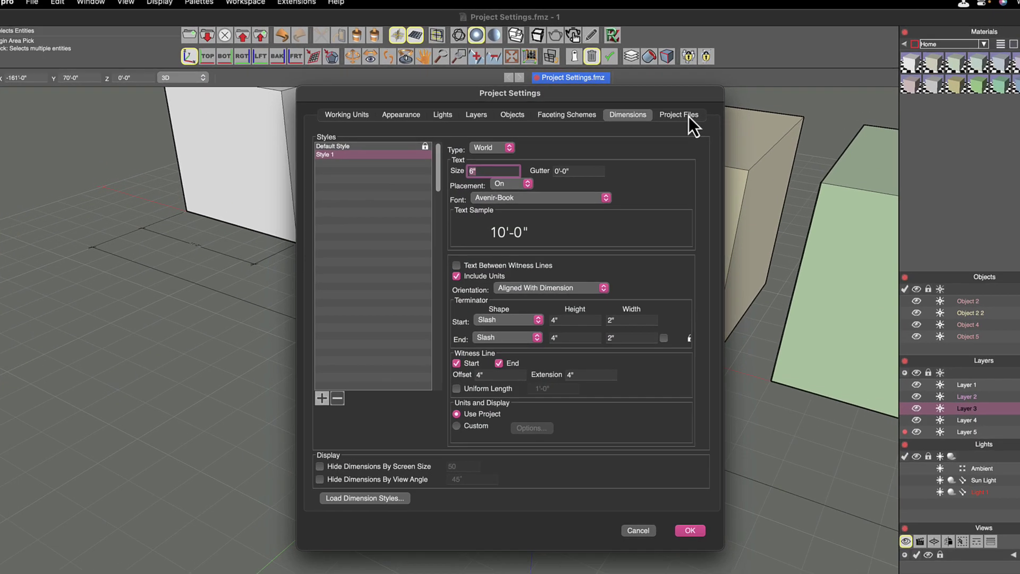
left_click(664, 109)
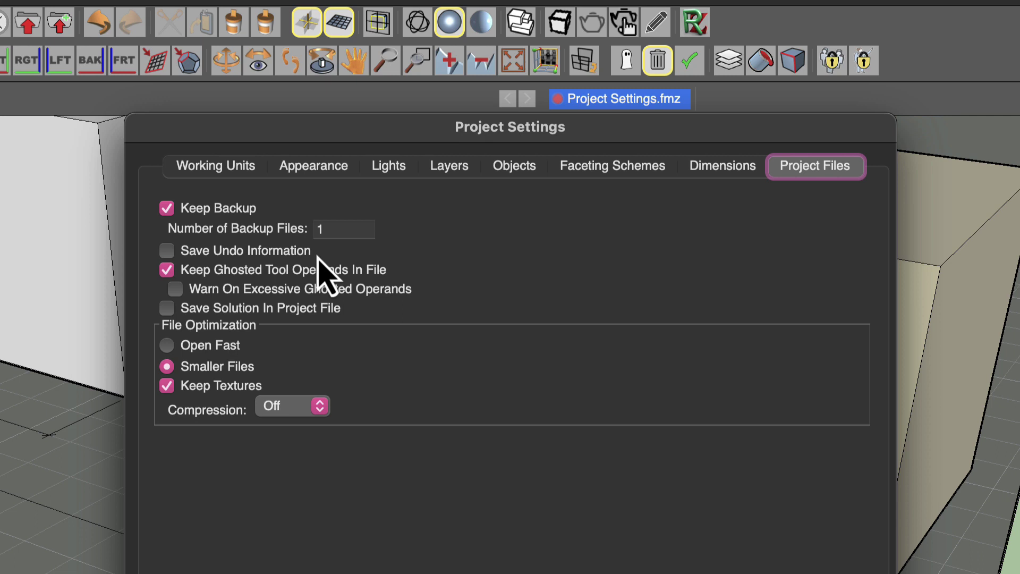
Leave Save Undo Information and Keep Ghosted Tool Operands as they were, and uncheck Keep Textures.
left_click(168, 253)
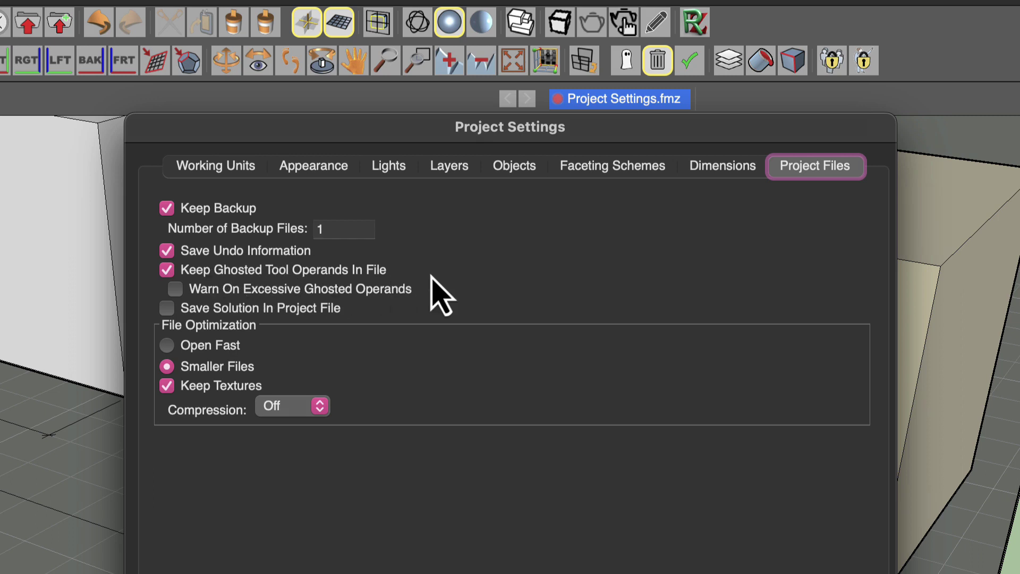
left_click(167, 269)
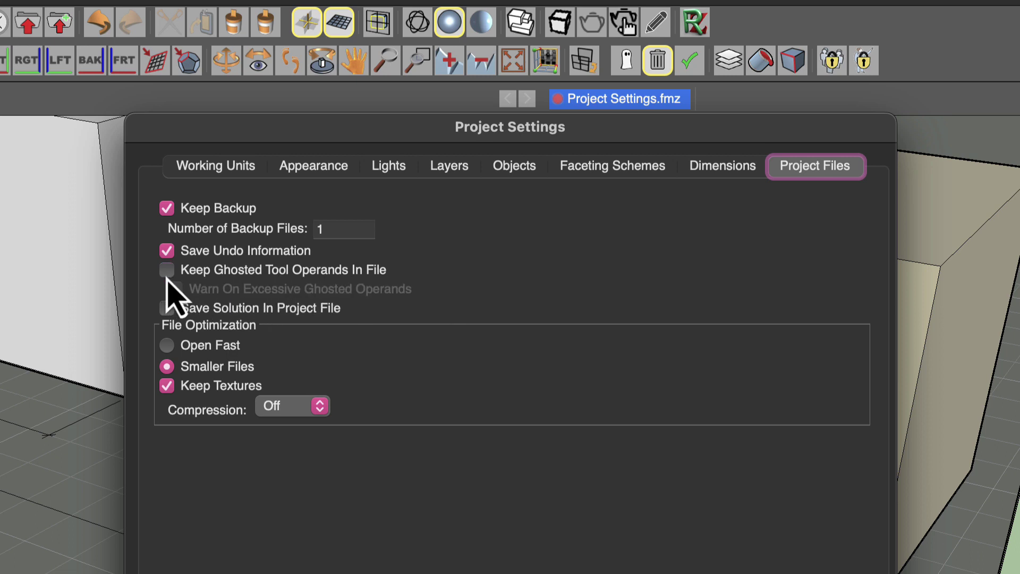
left_click(167, 270)
left_click(167, 250)
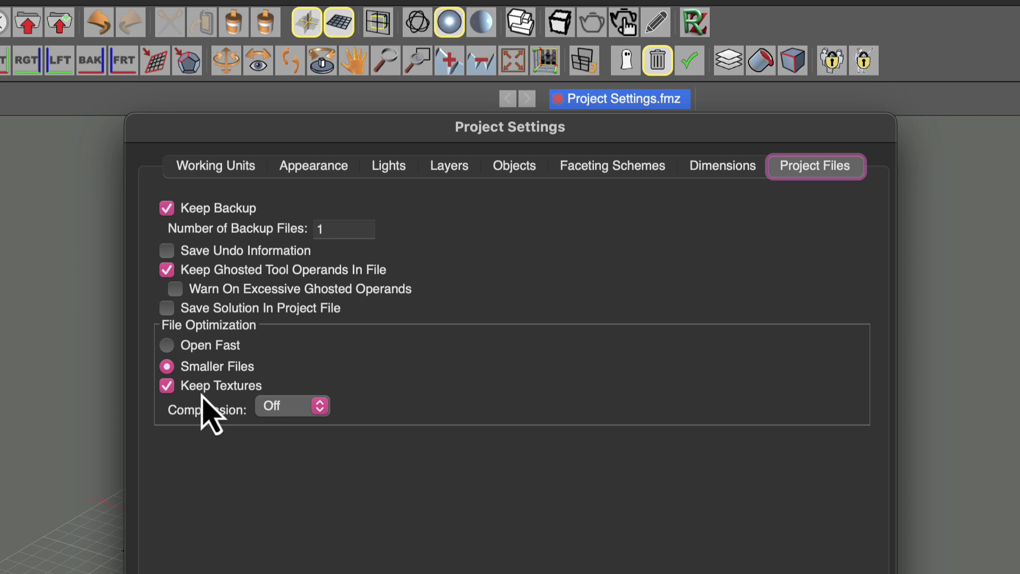
left_click(168, 389)
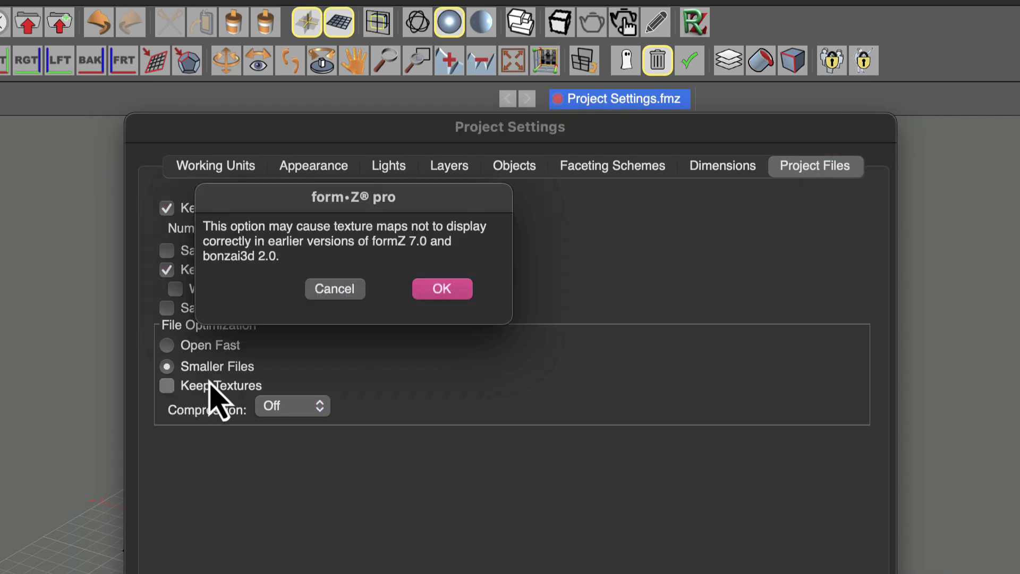
Cancel the texture warning to keep textures, and list the Off, Basic and JPEG compression choices.
left_click(359, 288)
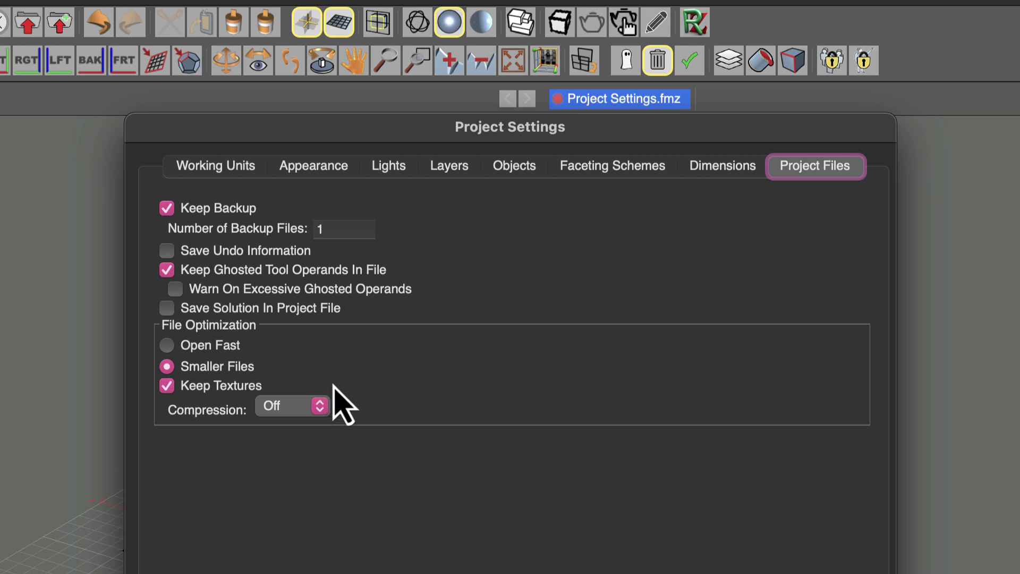
left_click(321, 408)
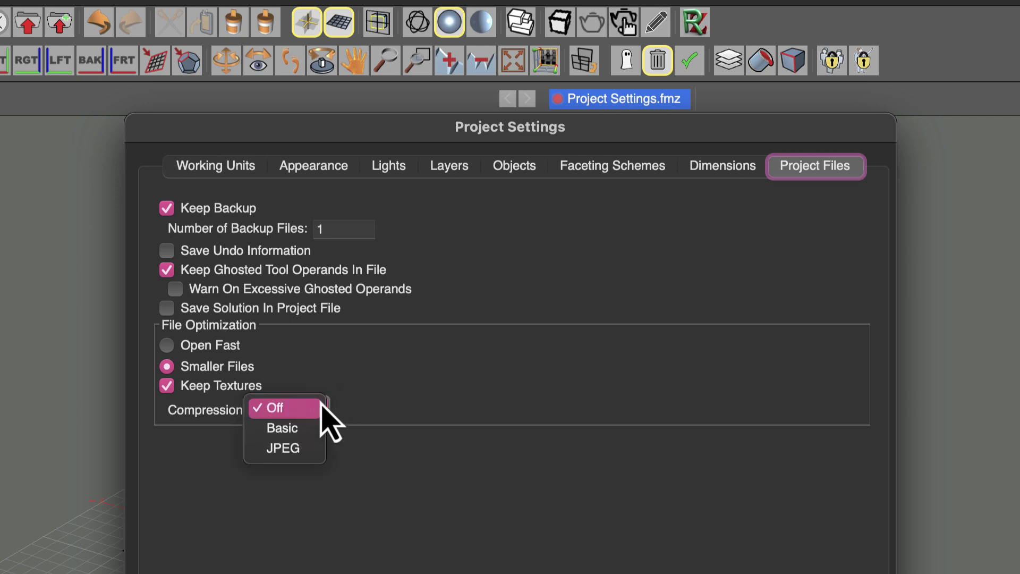